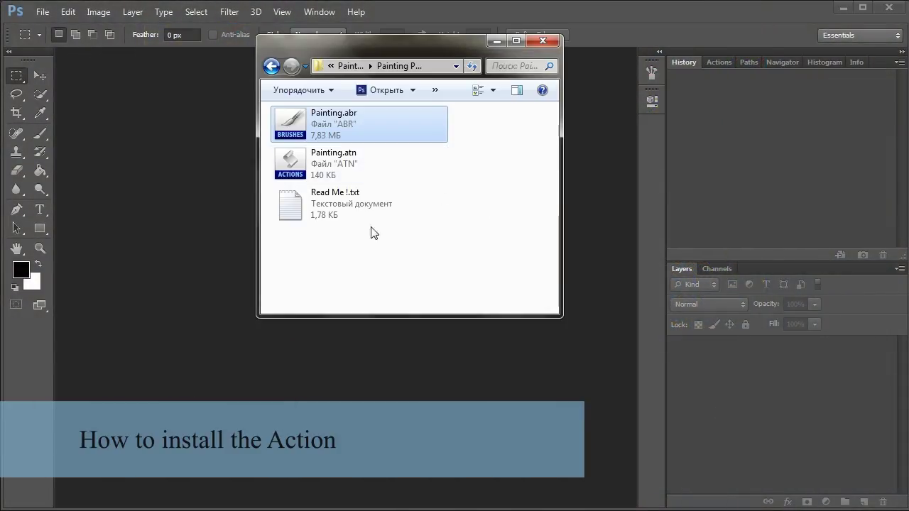
- Locate the Painting.abr brush file and the Painting.atn action file in the folder
{"action": "left_click", "coordinate": [367, 239]}
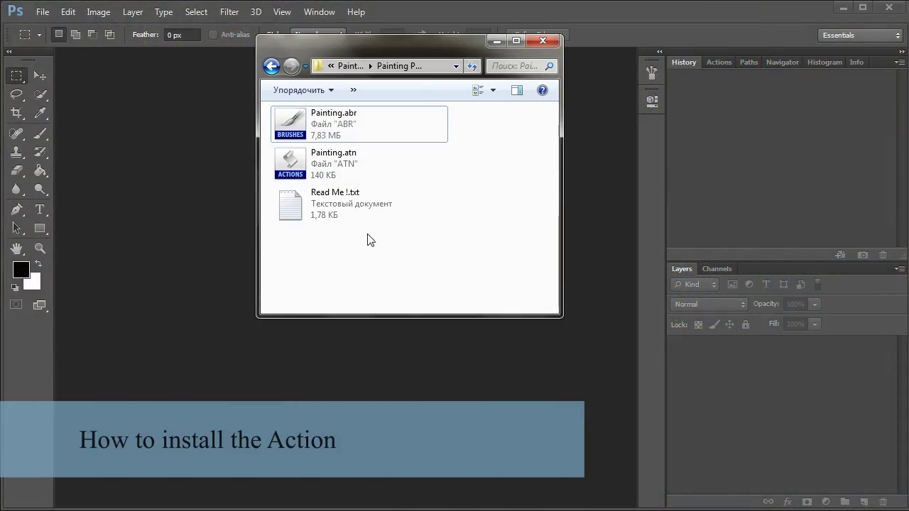
{"action": "left_click", "coordinate": [362, 112]}
{"action": "left_click", "coordinate": [346, 162]}
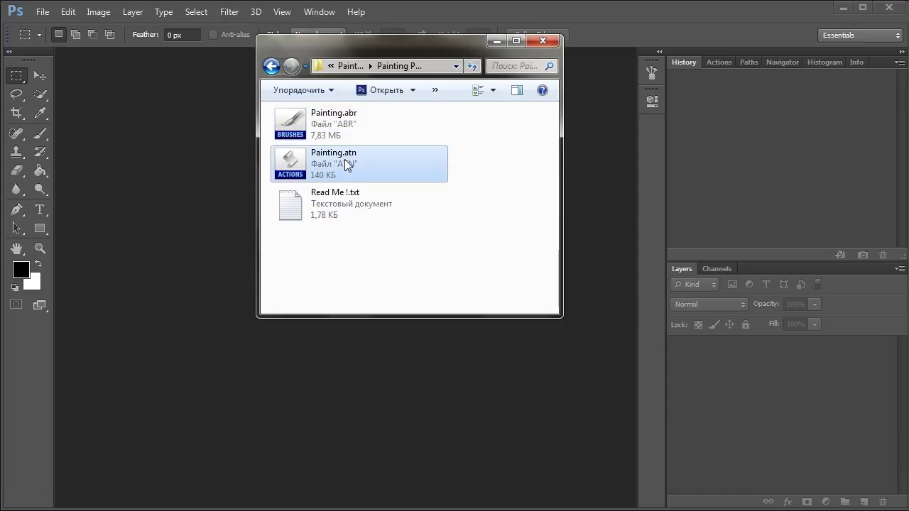
- Replace the Brush tool presets with Painting.abr and select the first 300 px brush
{"action": "left_click", "coordinate": [40, 137]}
{"action": "left_click", "coordinate": [75, 40]}
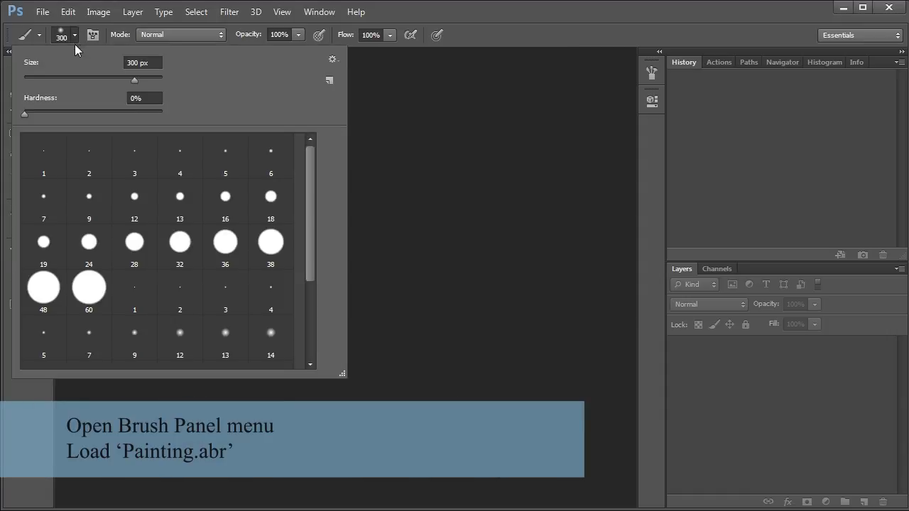
{"action": "left_click", "coordinate": [333, 58]}
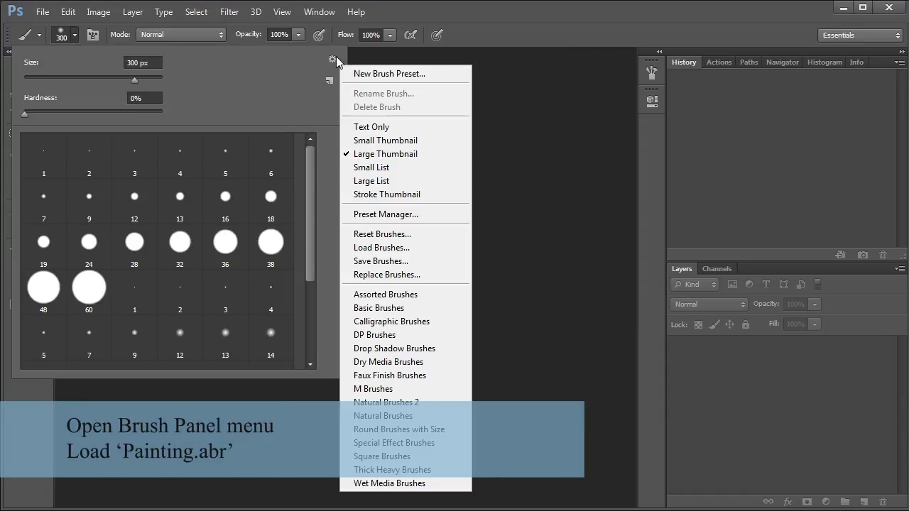
{"action": "left_click", "coordinate": [410, 275]}
{"action": "left_click", "coordinate": [370, 142]}
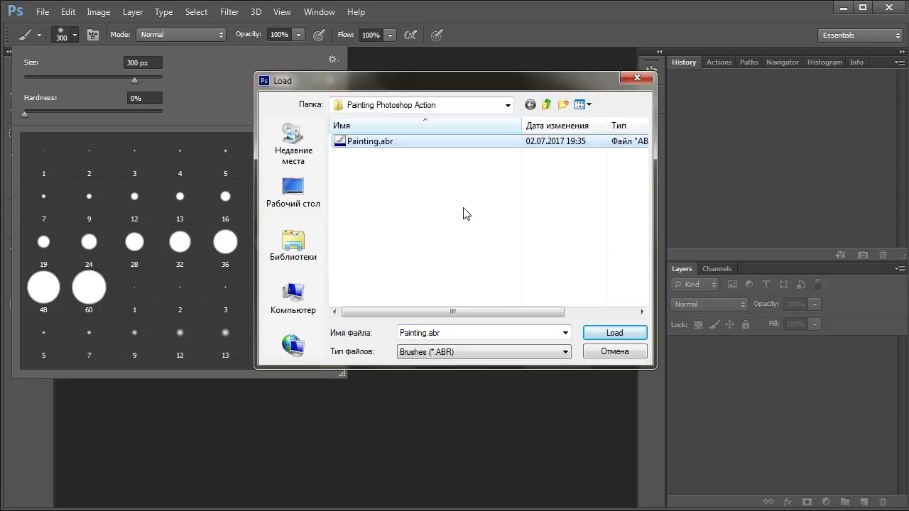
{"action": "left_click", "coordinate": [612, 332]}
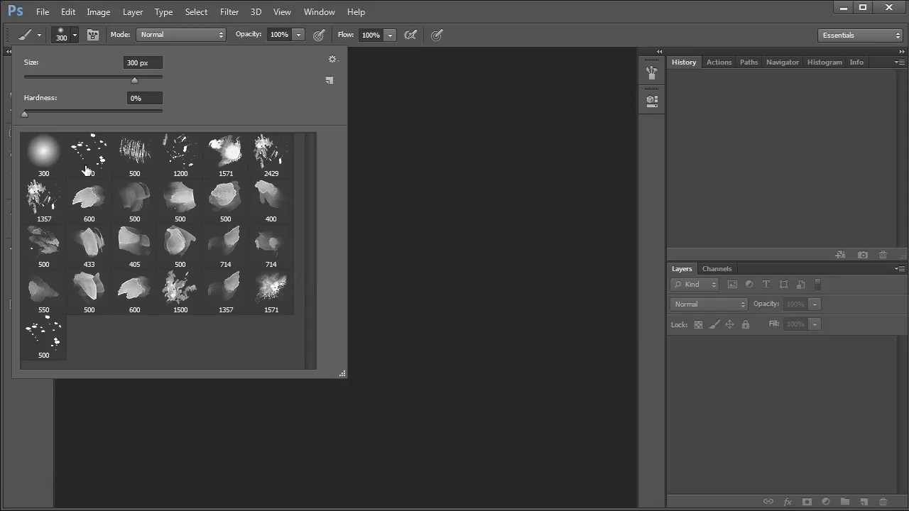
{"action": "left_click", "coordinate": [53, 155]}
{"action": "left_click", "coordinate": [74, 34]}
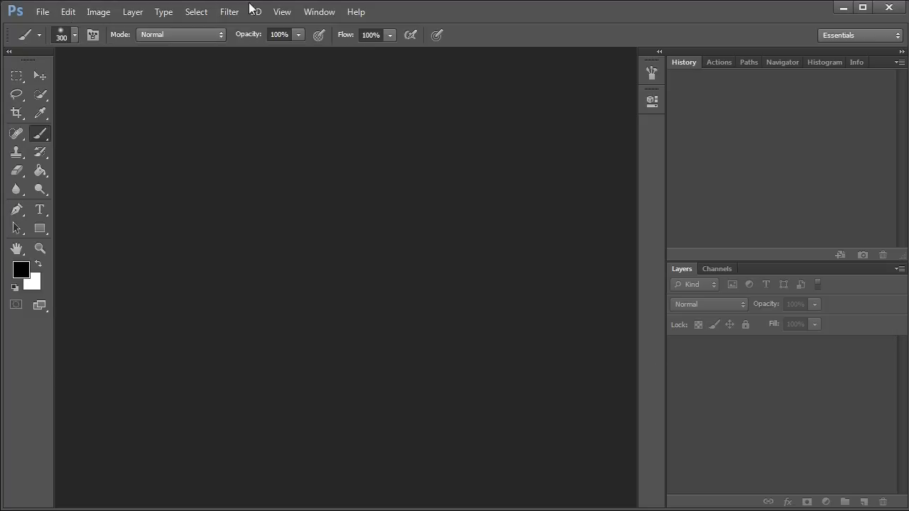
- Show the Actions panel, install Painting.atn into it, and select the Painting action
{"action": "left_click", "coordinate": [317, 14]}
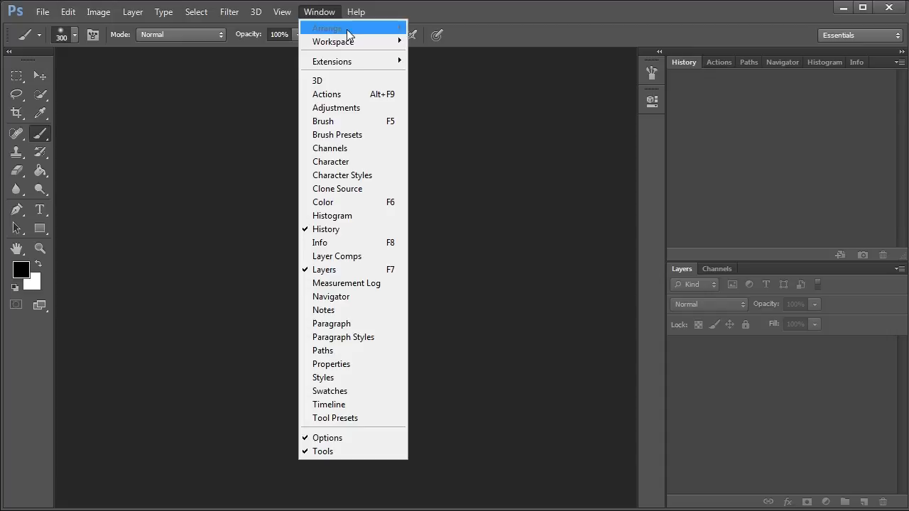
{"action": "left_click", "coordinate": [355, 96]}
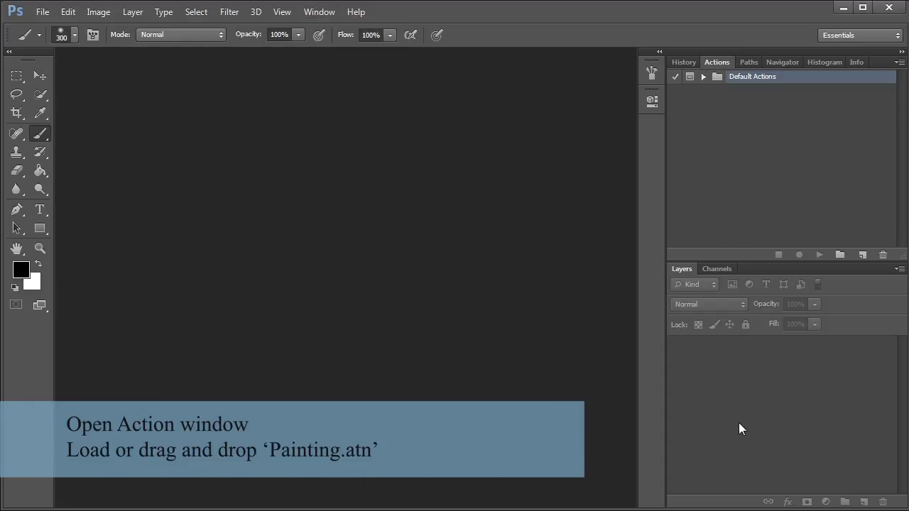
{"action": "key", "text": "alt+Tab"}
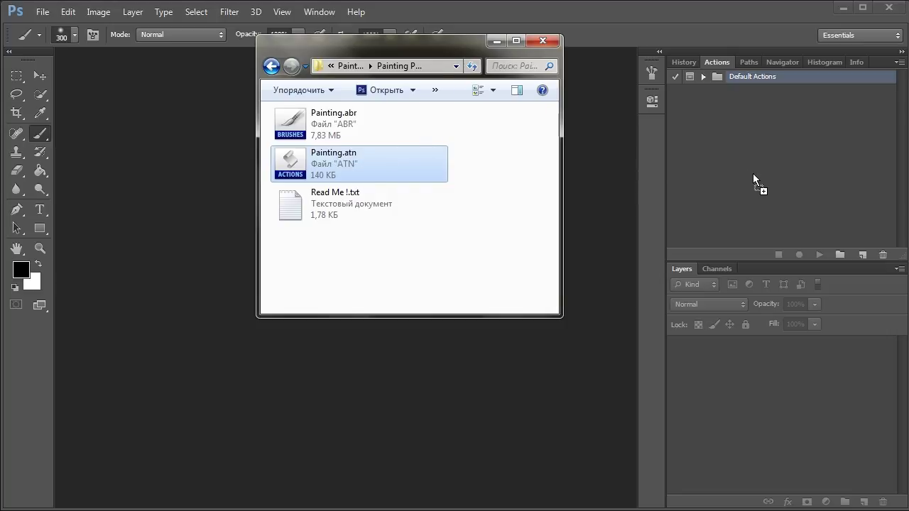
{"action": "left_click_drag", "start_coordinate": [753, 173], "coordinate": [753, 174]}
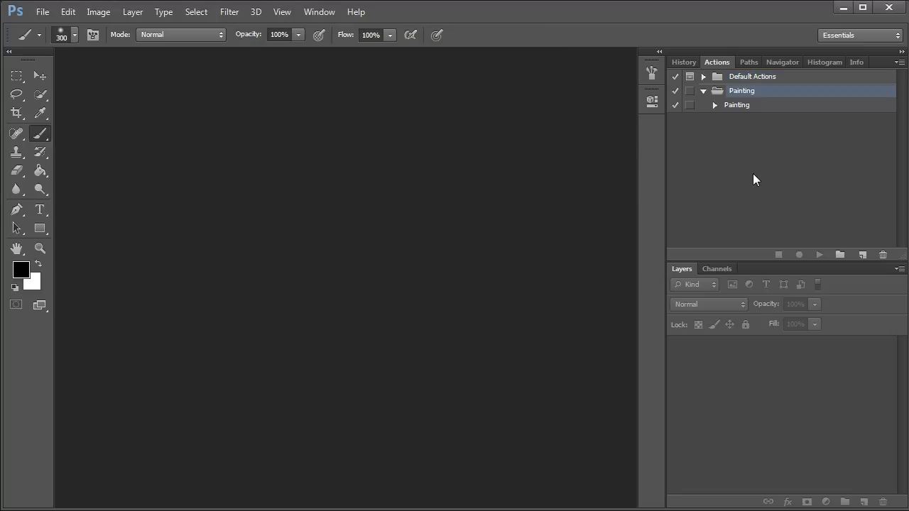
{"action": "left_click", "coordinate": [753, 106]}
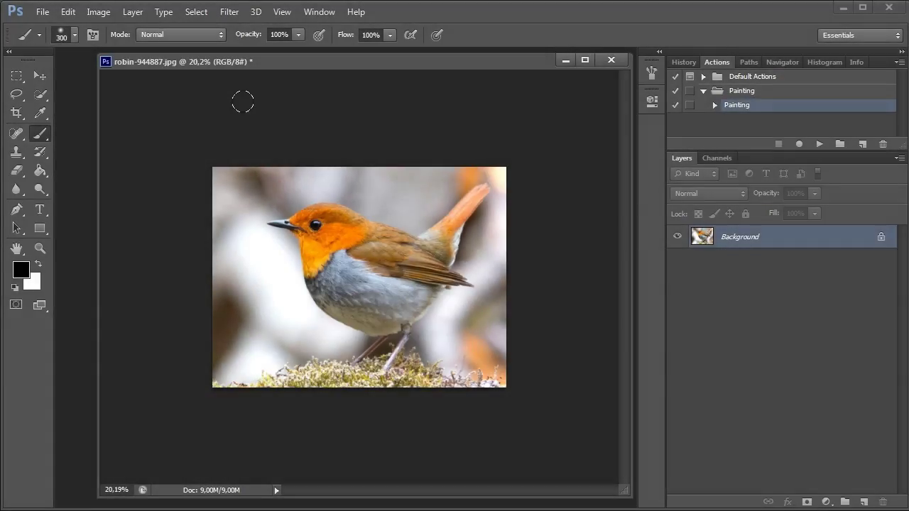
- Resize the robin image to 3500 pixels wide at 300 pixels/inch resolution
{"action": "left_click", "coordinate": [98, 12]}
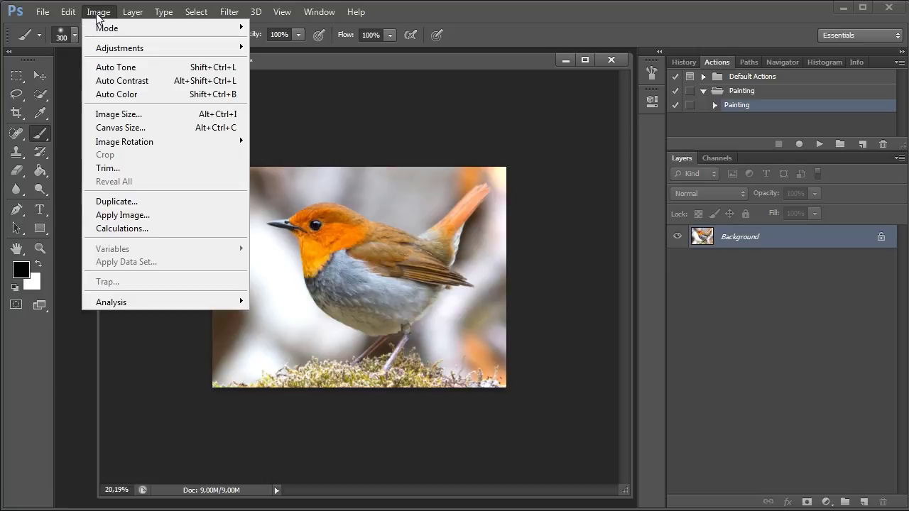
{"action": "left_click", "coordinate": [132, 114]}
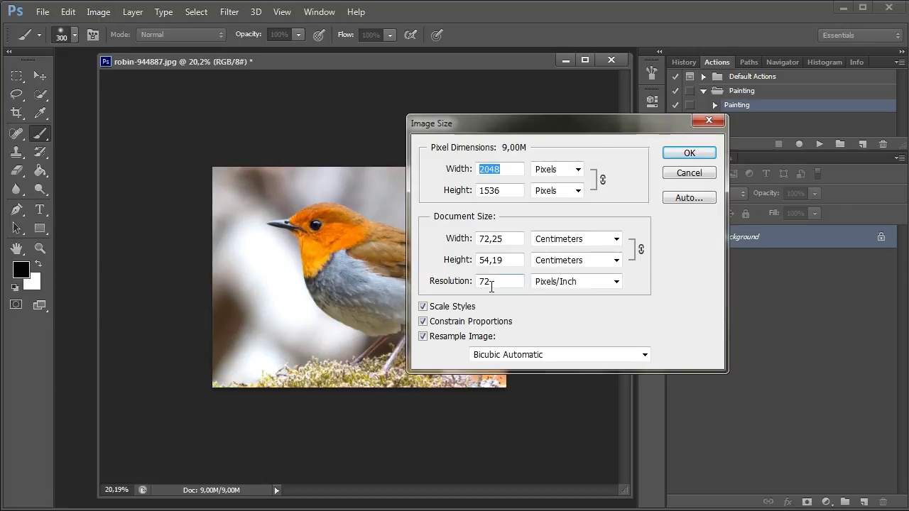
{"action": "left_click_drag", "start_coordinate": [491, 287], "coordinate": [446, 286]}
{"action": "type", "text": "300"}
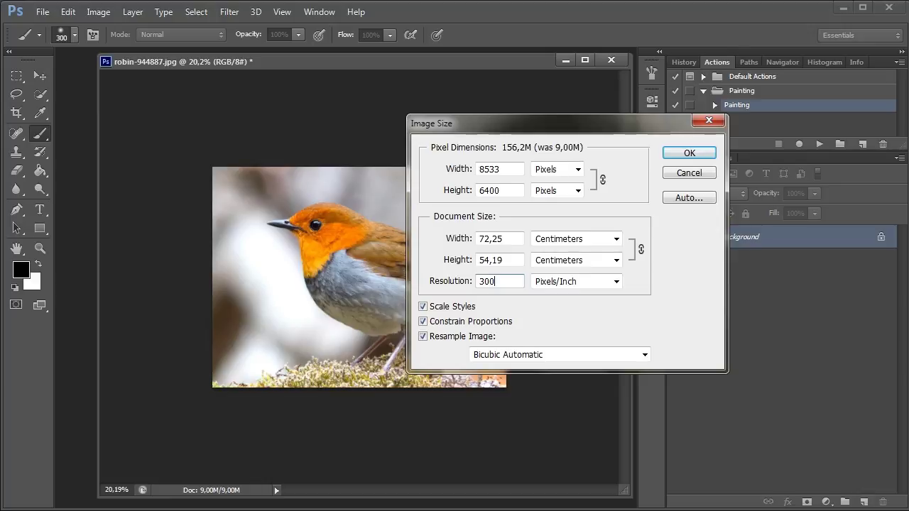
{"action": "left_click_drag", "start_coordinate": [513, 169], "coordinate": [477, 168]}
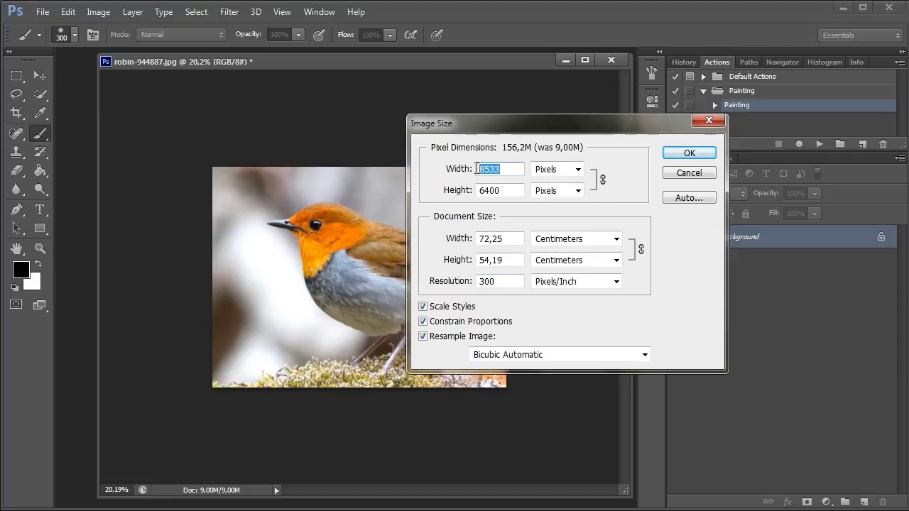
{"action": "type", "text": "3500"}
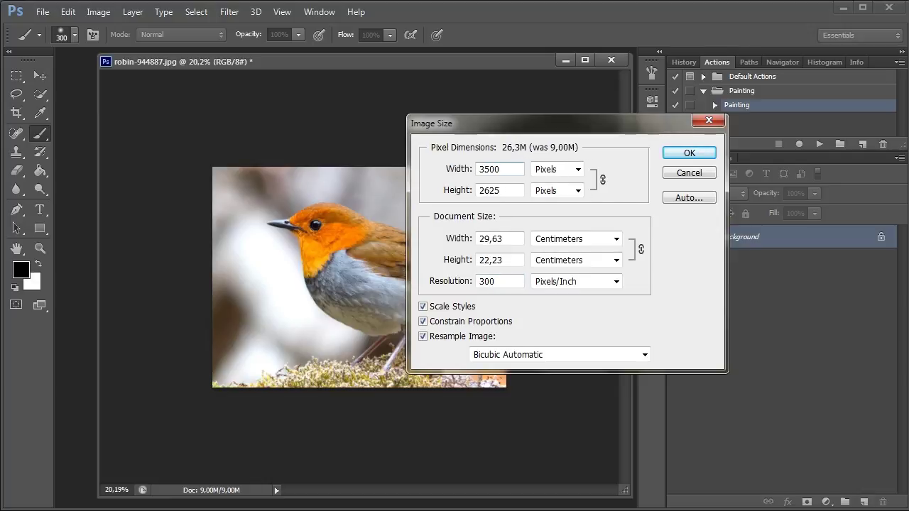
{"action": "key", "text": "Return"}
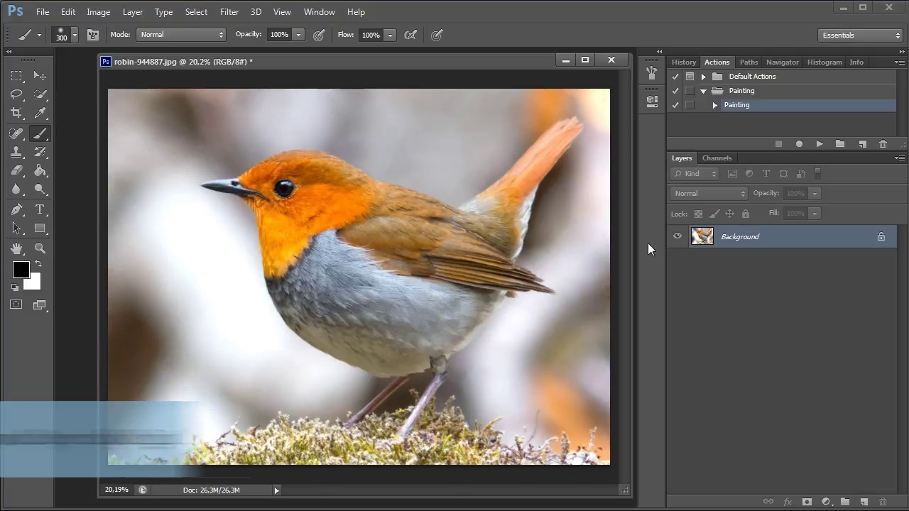
- Add a new empty layer named 'ga'
{"action": "left_click", "coordinate": [866, 503]}
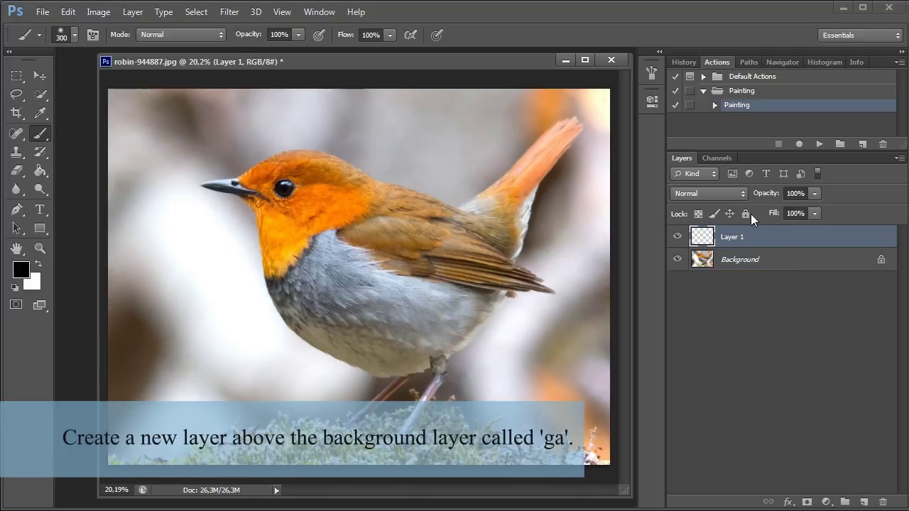
{"action": "double_click", "coordinate": [731, 237]}
{"action": "type", "text": "ga"}
{"action": "key", "text": "Return"}
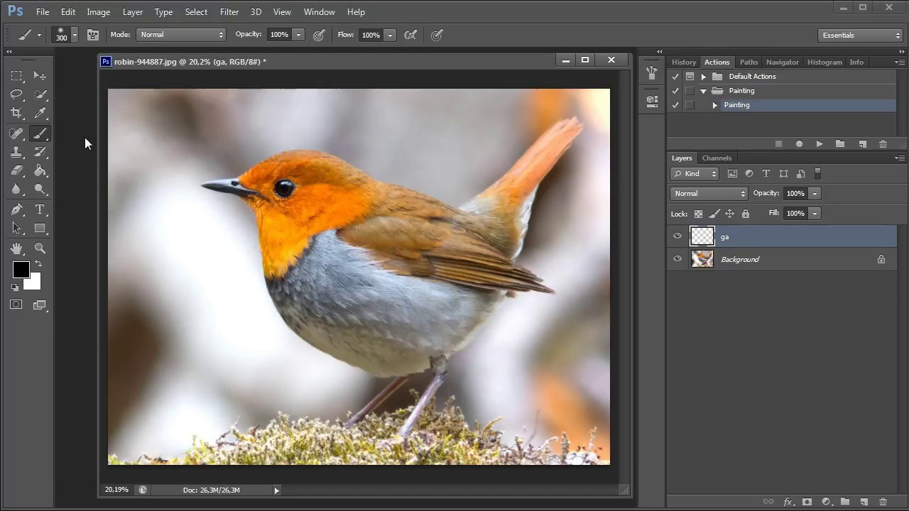
- With pure red as foreground colour, paint over the robin's head, body and tail
{"action": "left_click", "coordinate": [21, 270]}
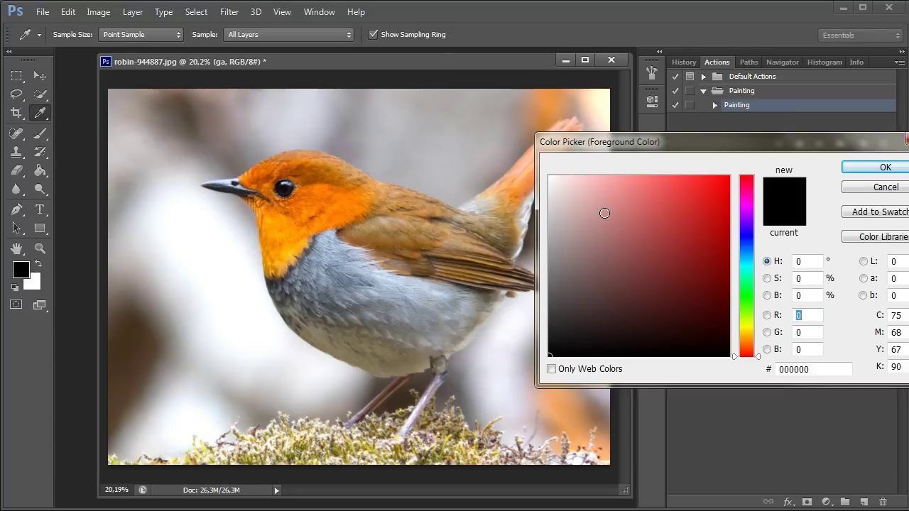
{"action": "left_click_drag", "start_coordinate": [603, 211], "coordinate": [833, 147]}
{"action": "left_click", "coordinate": [886, 167]}
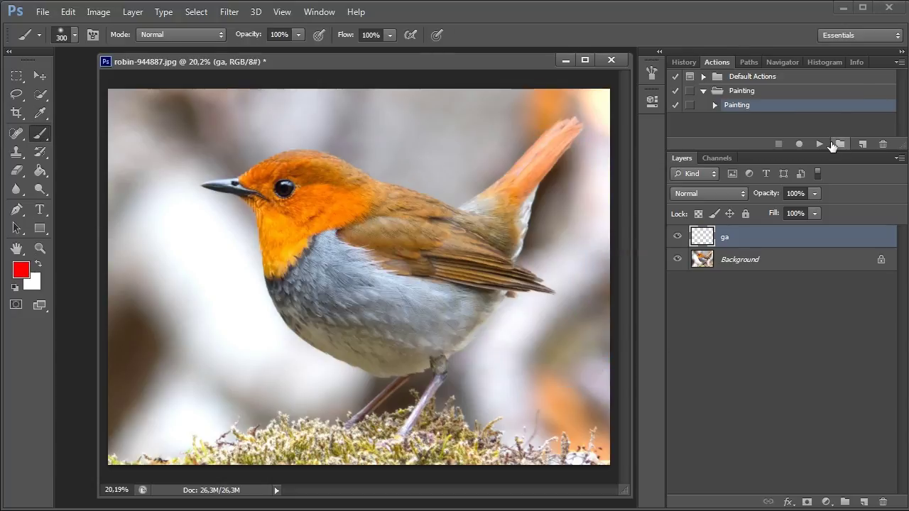
{"action": "left_click", "coordinate": [75, 35]}
{"action": "mouse_move", "coordinate": [299, 34]}
{"action": "left_mouse_down"}
{"action": "mouse_move", "coordinate": [299, 46]}
{"action": "mouse_move", "coordinate": [201, 62]}
{"action": "left_mouse_up"}
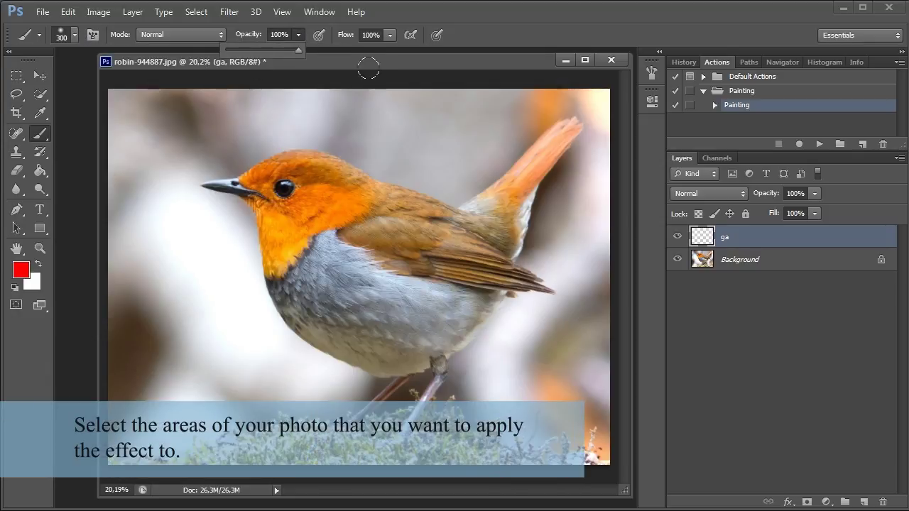
{"action": "mouse_move", "coordinate": [270, 208]}
{"action": "left_mouse_down"}
{"action": "mouse_move", "coordinate": [417, 325]}
{"action": "mouse_move", "coordinate": [568, 132]}
{"action": "mouse_move", "coordinate": [426, 305]}
{"action": "mouse_move", "coordinate": [298, 201]}
{"action": "mouse_move", "coordinate": [288, 300]}
{"action": "mouse_move", "coordinate": [512, 277]}
{"action": "mouse_move", "coordinate": [450, 264]}
{"action": "left_mouse_up"}
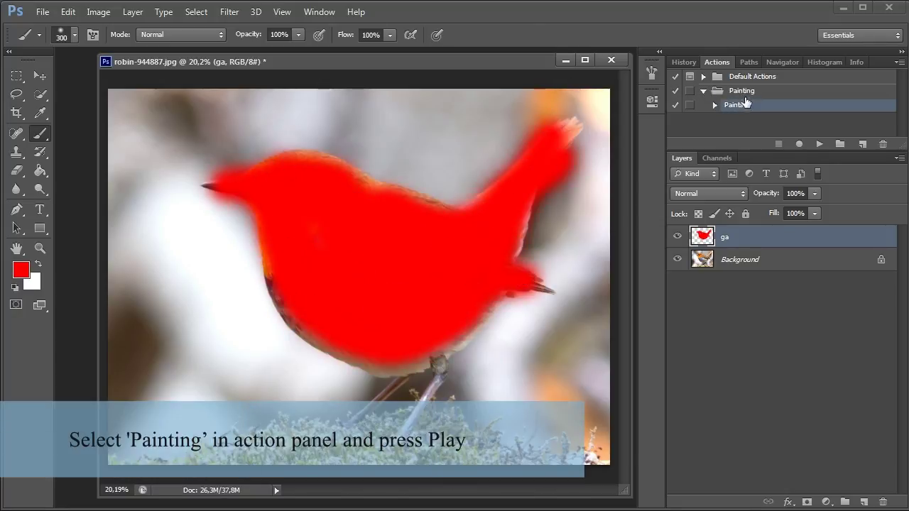
- Play the Painting action and scroll through the generated watercolor layers
{"action": "left_click", "coordinate": [818, 144]}
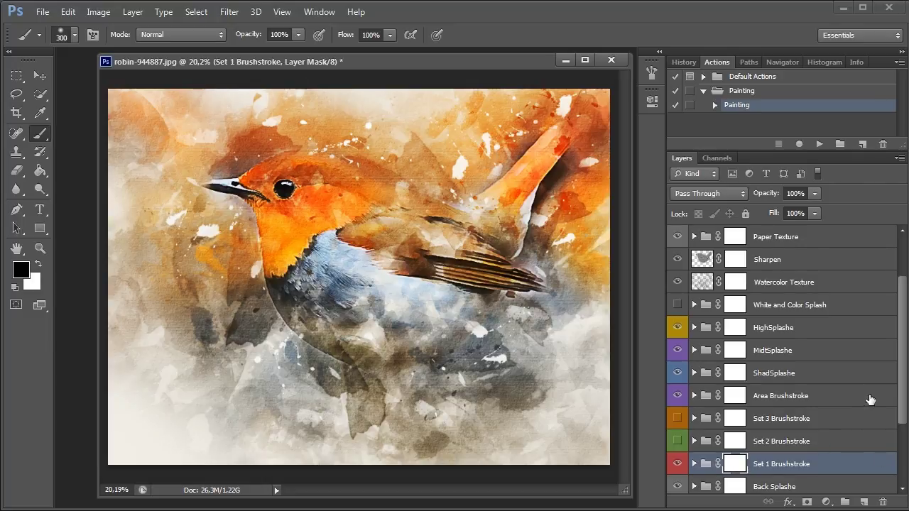
{"action": "mouse_move", "coordinate": [904, 384]}
{"action": "left_mouse_down"}
{"action": "mouse_move", "coordinate": [904, 459]}
{"action": "mouse_move", "coordinate": [902, 319]}
{"action": "mouse_move", "coordinate": [899, 429]}
{"action": "left_mouse_up"}
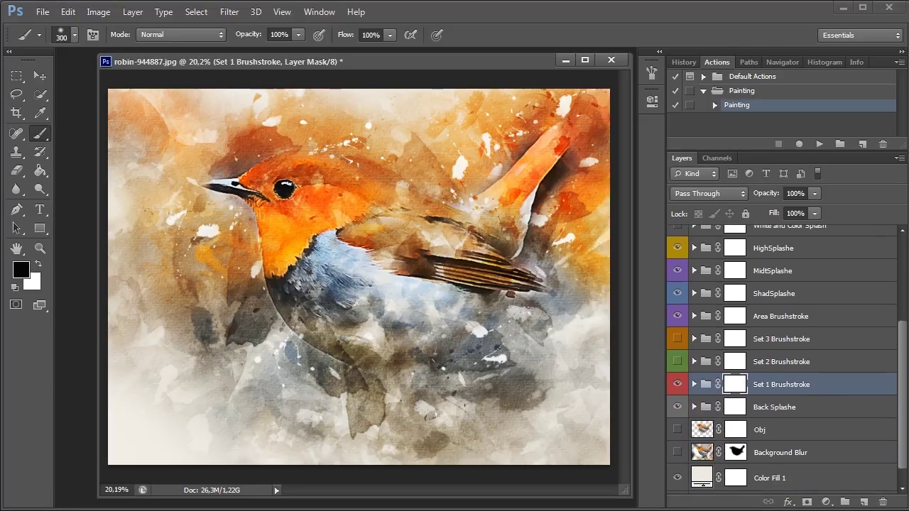
- Compare the Set 1 and Set 2 Brushstroke groups by toggling their visibility
{"action": "left_click", "coordinate": [770, 359]}
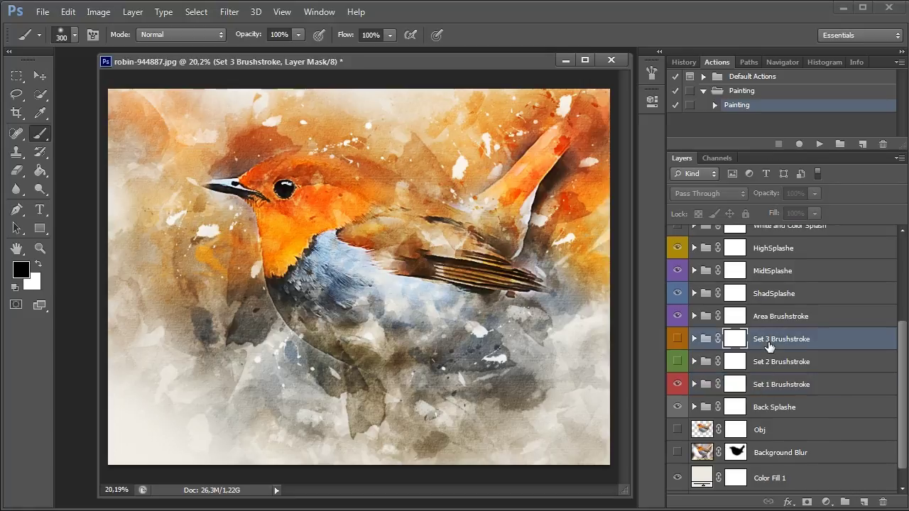
{"action": "left_click", "coordinate": [768, 387]}
{"action": "left_click", "coordinate": [768, 363]}
{"action": "left_click", "coordinate": [767, 344]}
{"action": "left_click", "coordinate": [765, 387]}
{"action": "left_click", "coordinate": [678, 385]}
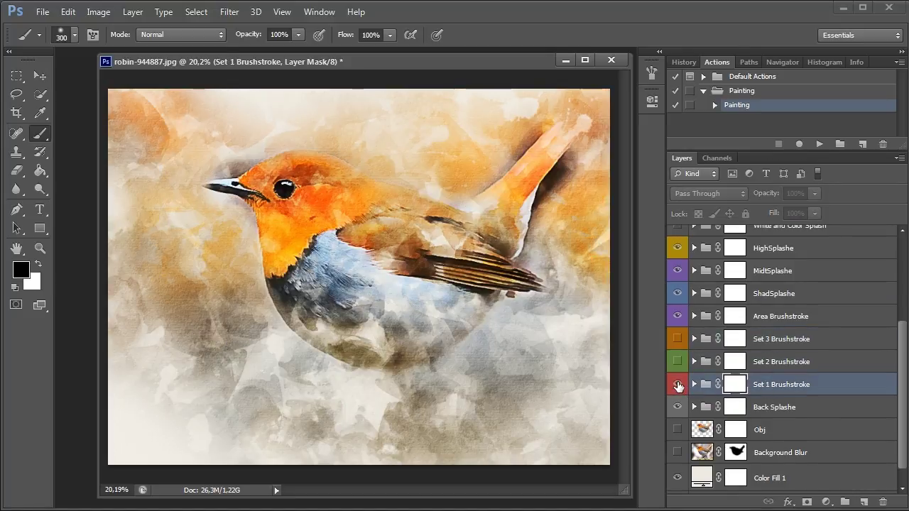
{"action": "left_click", "coordinate": [679, 384]}
{"action": "left_click", "coordinate": [763, 362]}
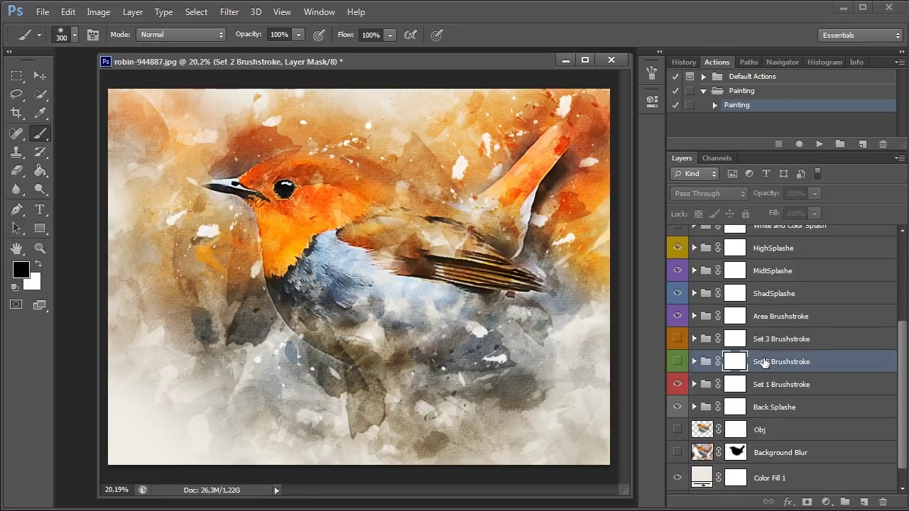
{"action": "left_click", "coordinate": [679, 385]}
{"action": "left_click", "coordinate": [679, 361]}
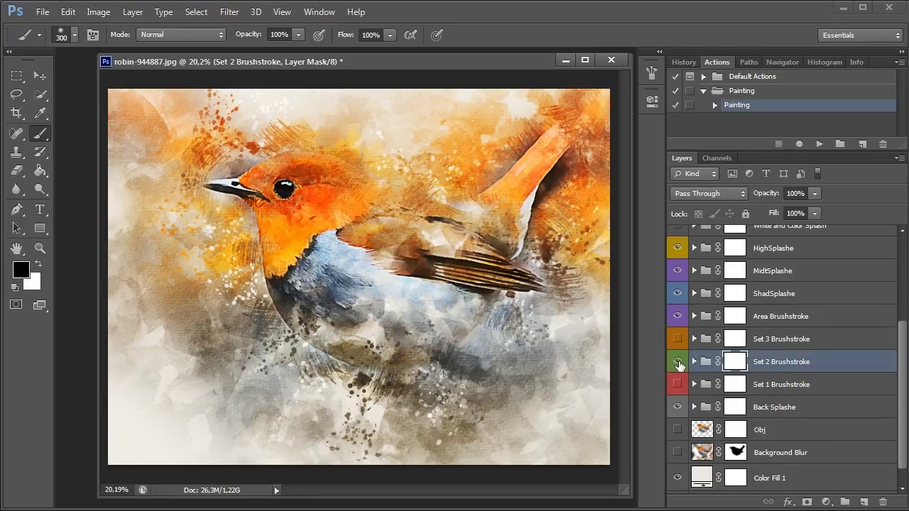
{"action": "left_click", "coordinate": [679, 362]}
{"action": "left_click", "coordinate": [678, 362]}
- Toggle Sets 3, 2 and 1 Brushstroke on and off, ending with Set 3 shown
{"action": "left_click", "coordinate": [679, 339]}
{"action": "left_click", "coordinate": [753, 340]}
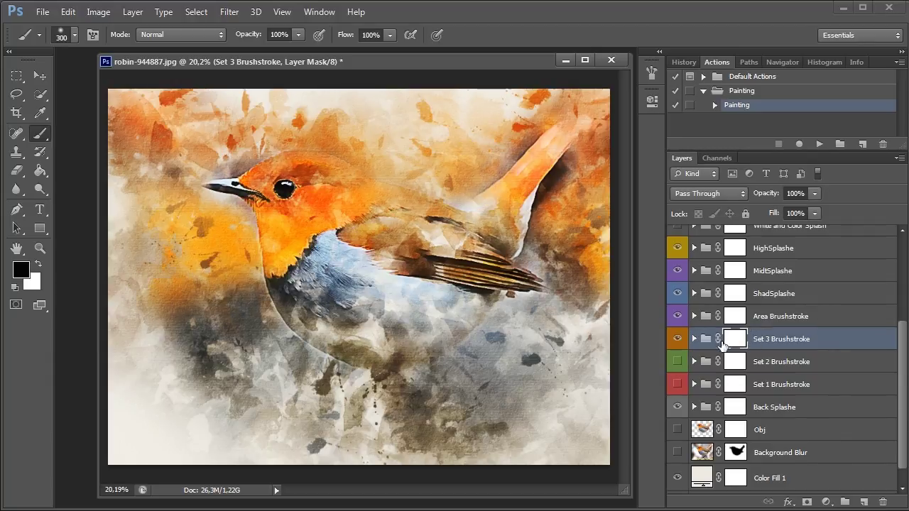
{"action": "left_click", "coordinate": [678, 339]}
{"action": "left_click", "coordinate": [679, 362]}
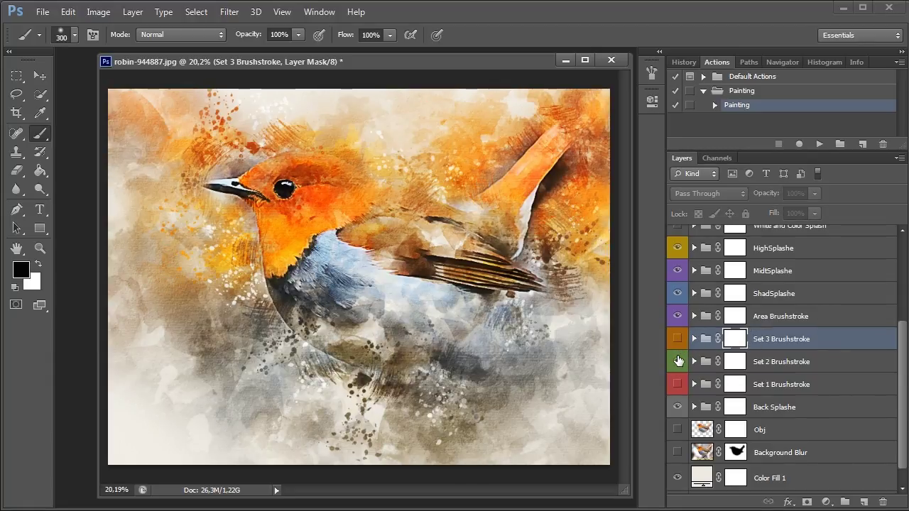
{"action": "left_click", "coordinate": [678, 384]}
{"action": "left_click", "coordinate": [678, 384]}
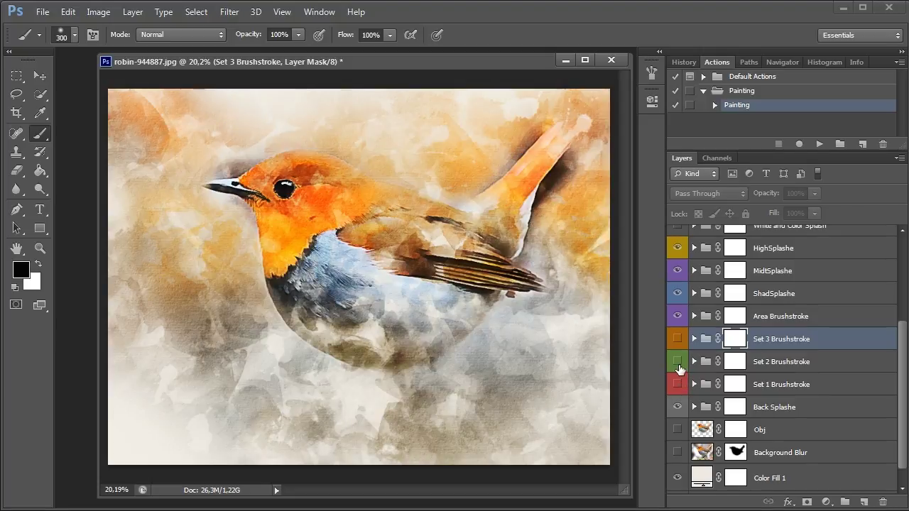
{"action": "left_click", "coordinate": [678, 362]}
{"action": "left_click", "coordinate": [678, 361]}
{"action": "left_click", "coordinate": [679, 339]}
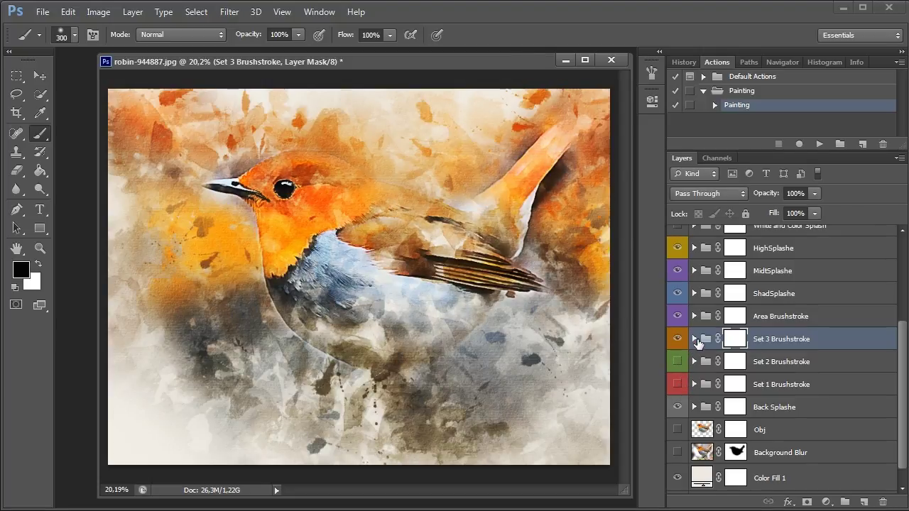
- Test hiding Set 3's layers O17–O21, restore them, then collapse and hide Set 3
{"action": "left_click", "coordinate": [694, 339]}
{"action": "scroll", "coordinate": [904, 331], "scroll_direction": "down", "scroll_amount": 2}
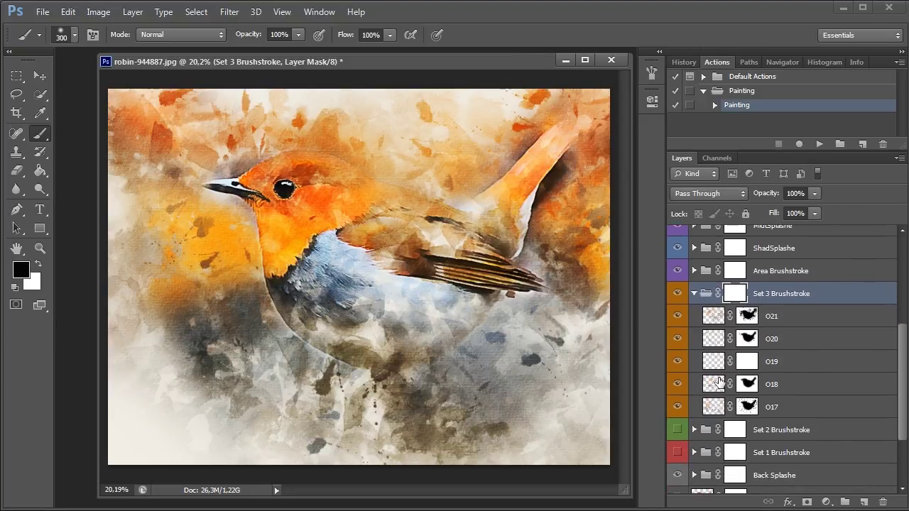
{"action": "left_click_drag", "start_coordinate": [677, 316], "coordinate": [678, 340]}
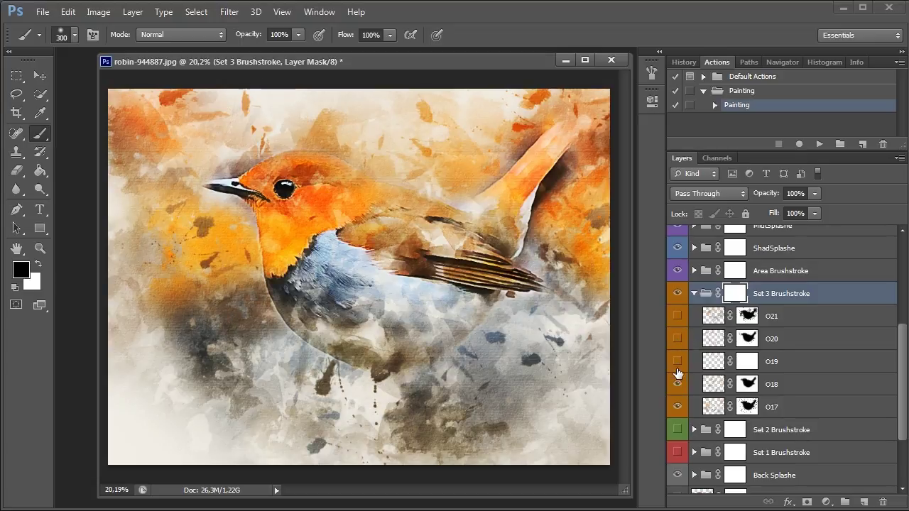
{"action": "left_click_drag", "start_coordinate": [678, 384], "coordinate": [678, 407]}
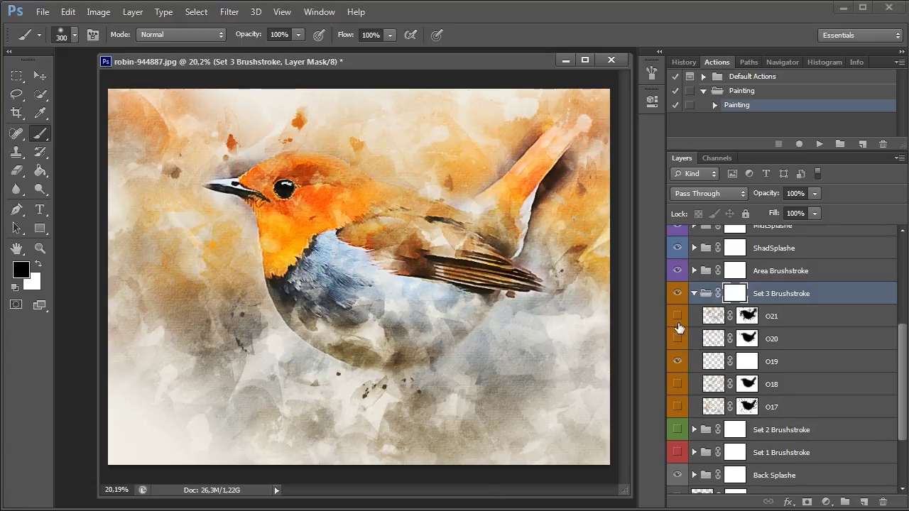
{"action": "left_click_drag", "start_coordinate": [678, 323], "coordinate": [680, 387]}
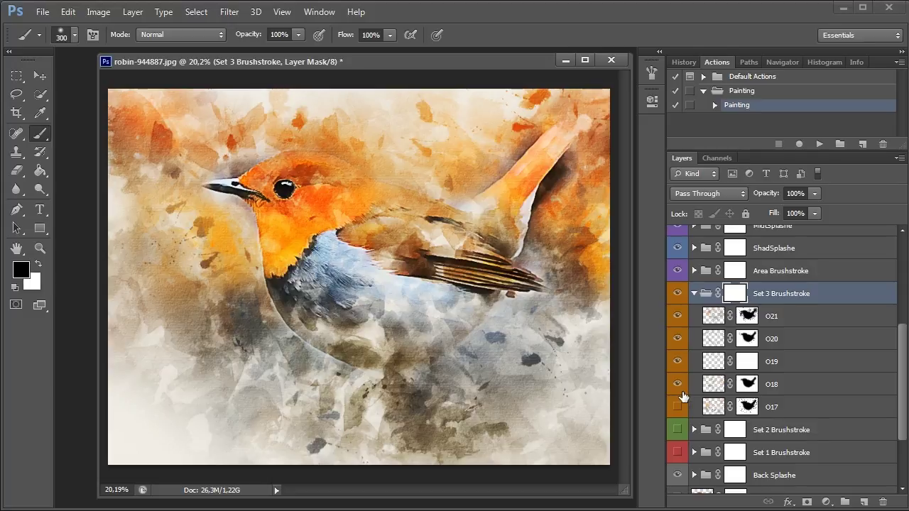
{"action": "left_click", "coordinate": [678, 407]}
{"action": "left_click", "coordinate": [695, 293]}
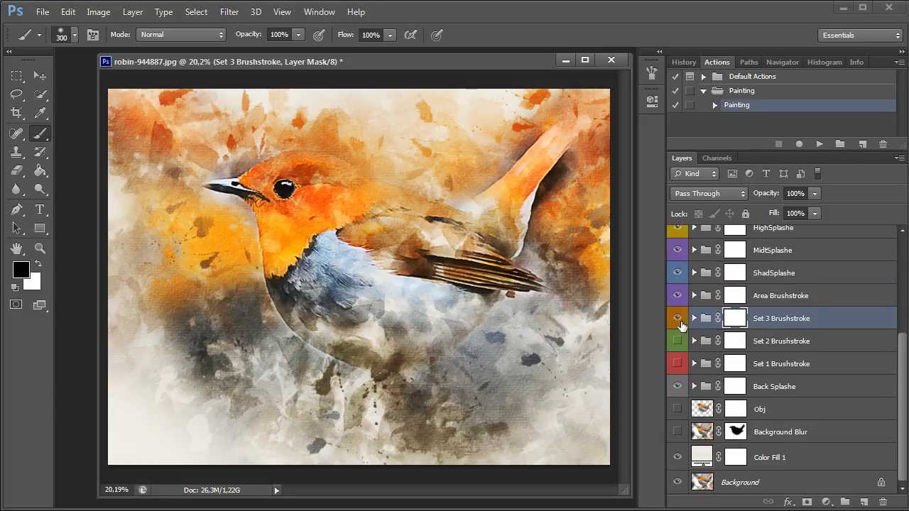
{"action": "left_click", "coordinate": [677, 318]}
- Show and expand Set 2 Brushstroke, hide O16 and O9–O13, and test Color Fill 3
{"action": "left_click", "coordinate": [678, 341]}
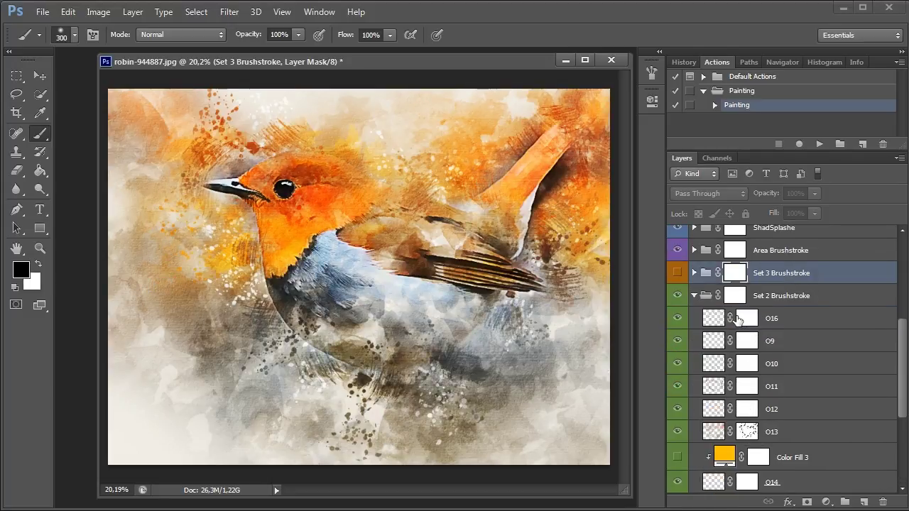
{"action": "scroll", "coordinate": [727, 321], "scroll_direction": "down", "scroll_amount": 2}
{"action": "left_click", "coordinate": [678, 320]}
{"action": "mouse_move", "coordinate": [677, 340]}
{"action": "left_mouse_down"}
{"action": "mouse_move", "coordinate": [681, 431]}
{"action": "mouse_move", "coordinate": [677, 409]}
{"action": "left_mouse_up"}
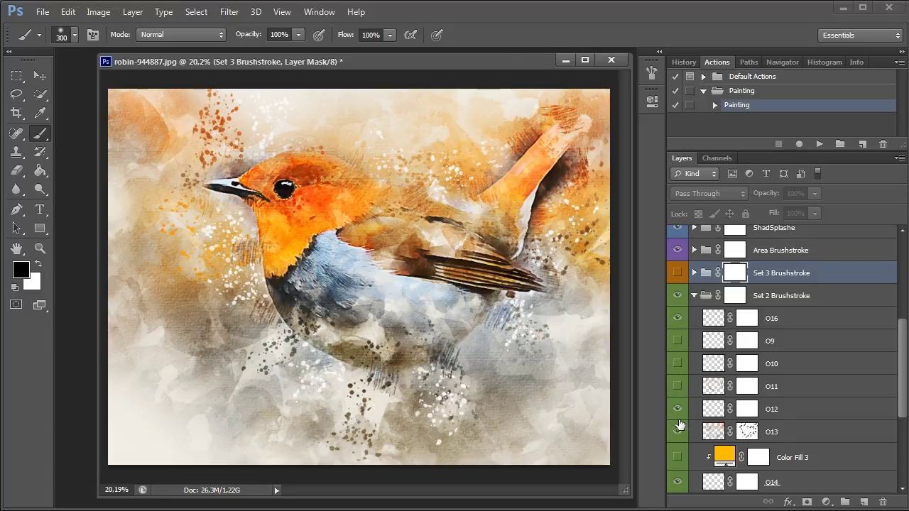
{"action": "scroll", "coordinate": [714, 416], "scroll_direction": "down", "scroll_amount": 2}
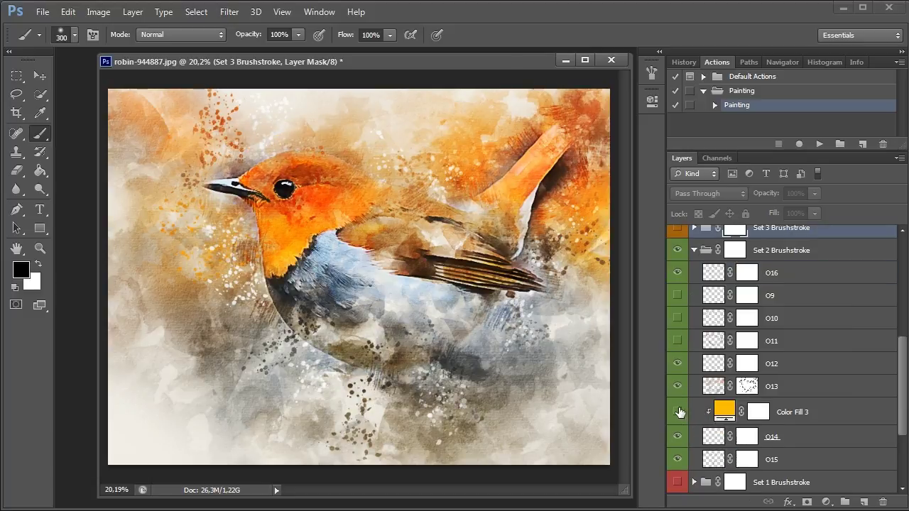
{"action": "left_click", "coordinate": [678, 412]}
{"action": "left_click", "coordinate": [679, 412]}
- Try hiding O13–O15 in Set 2, turn O9–O13 back on, and collapse the group
{"action": "left_click", "coordinate": [678, 436]}
{"action": "left_click", "coordinate": [678, 458]}
{"action": "left_click", "coordinate": [678, 458]}
{"action": "left_click", "coordinate": [678, 436]}
{"action": "left_click", "coordinate": [678, 385]}
{"action": "left_click", "coordinate": [679, 434]}
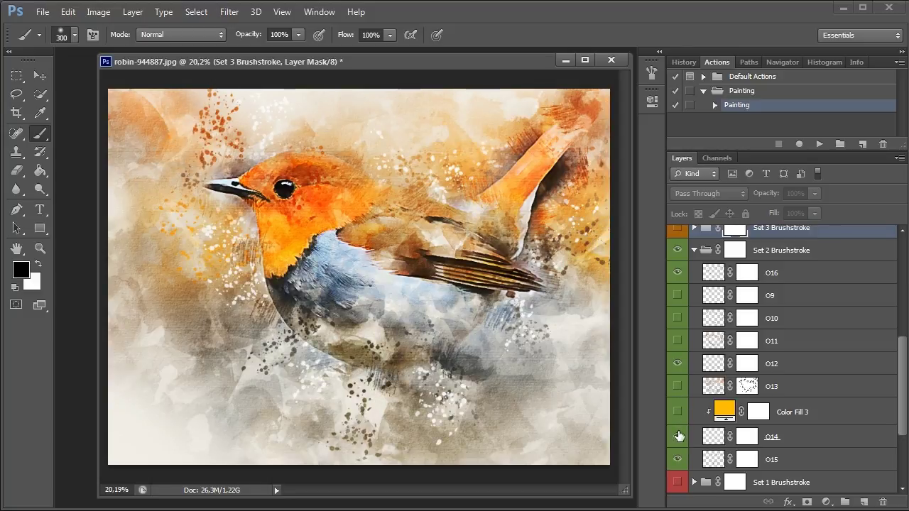
{"action": "left_click_drag", "start_coordinate": [678, 386], "coordinate": [678, 296]}
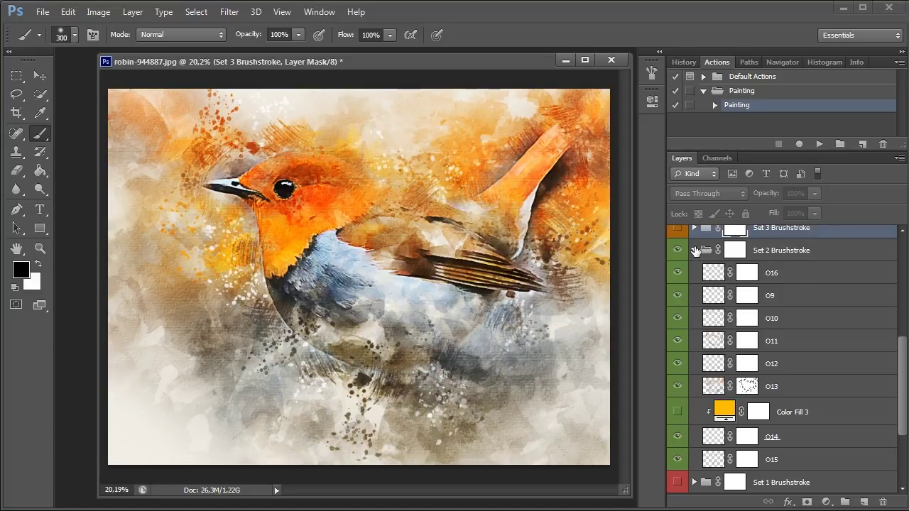
{"action": "left_click", "coordinate": [695, 250]}
- Hide Set 2 Brushstroke and show the expanded Set 1 Brushstroke group
{"action": "left_click", "coordinate": [770, 342]}
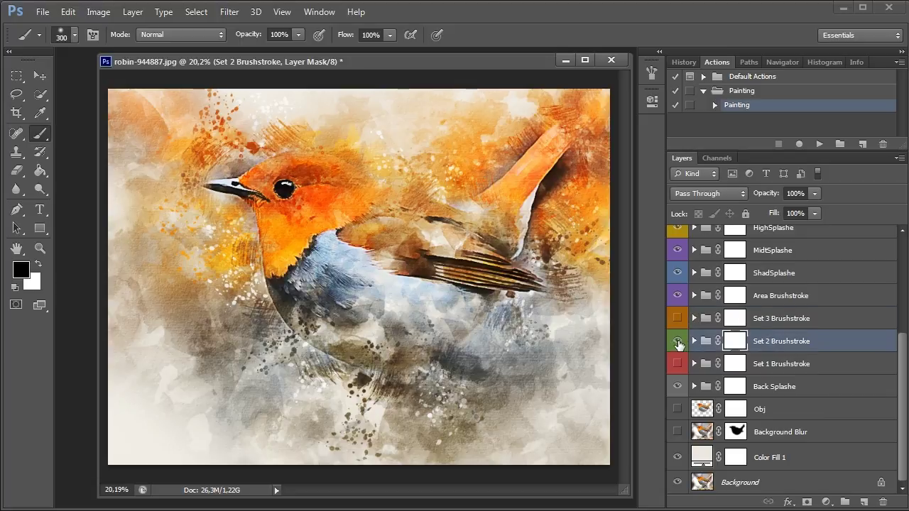
{"action": "left_click", "coordinate": [678, 342]}
{"action": "left_click", "coordinate": [678, 342]}
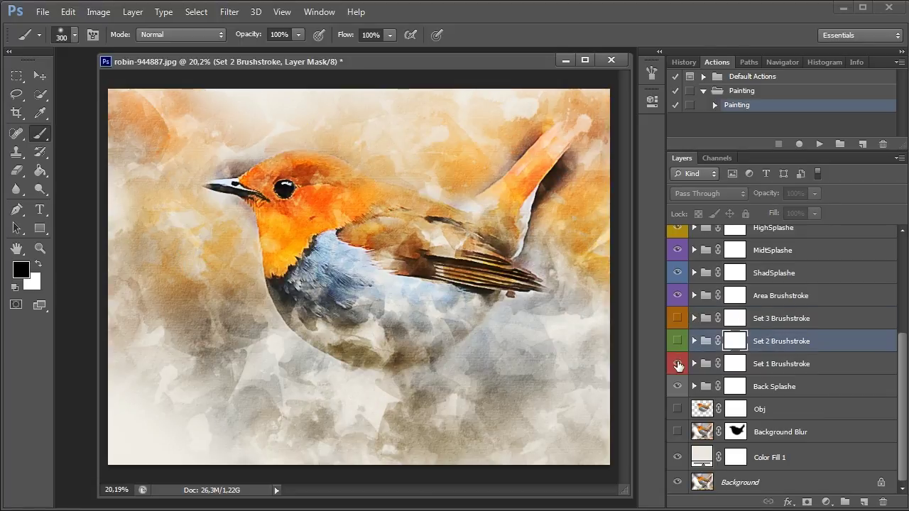
{"action": "left_click", "coordinate": [679, 365]}
{"action": "scroll", "coordinate": [788, 344], "scroll_direction": "down", "scroll_amount": 2}
{"action": "scroll", "coordinate": [788, 344], "scroll_direction": "down", "scroll_amount": 2}
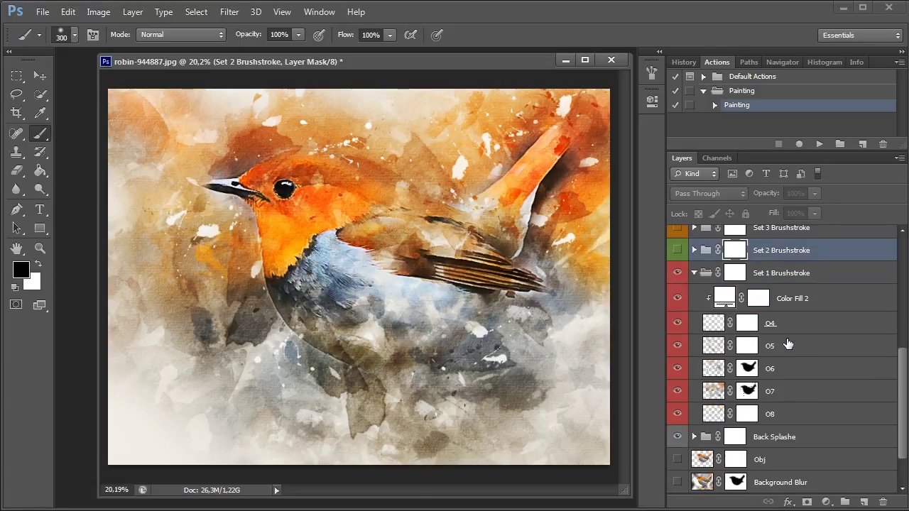
- Toggle Set 1's O4, O5, O6 and O8 layers, keep them all on, and collapse it
{"action": "left_click", "coordinate": [678, 324]}
{"action": "left_click", "coordinate": [677, 346]}
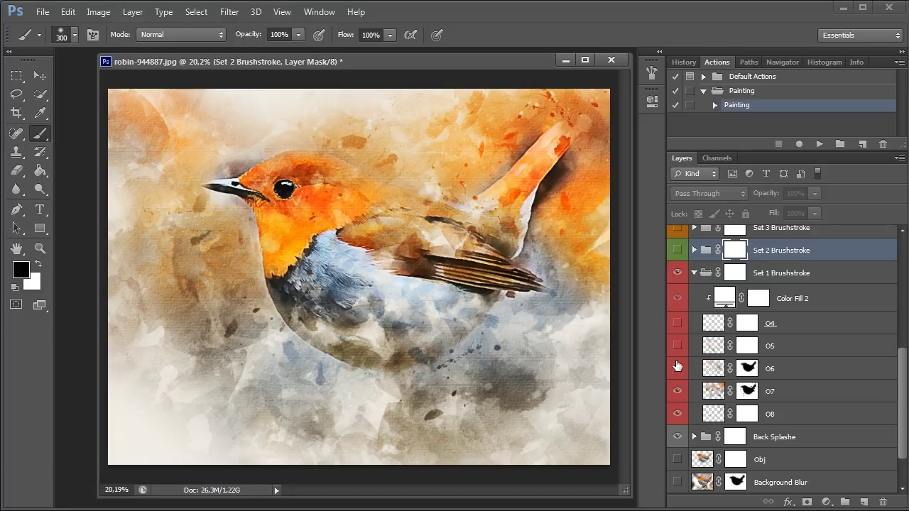
{"action": "left_click", "coordinate": [677, 411]}
{"action": "left_click", "coordinate": [678, 323]}
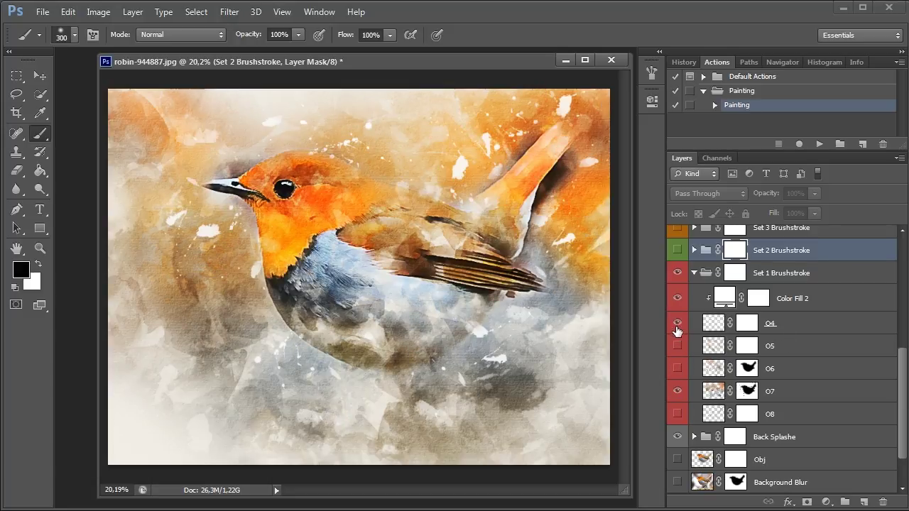
{"action": "left_click", "coordinate": [678, 368]}
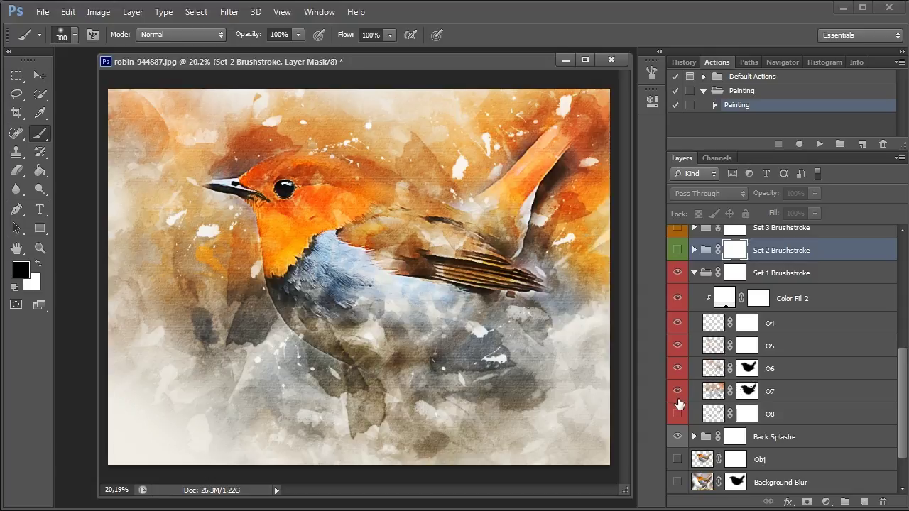
{"action": "left_click", "coordinate": [678, 414]}
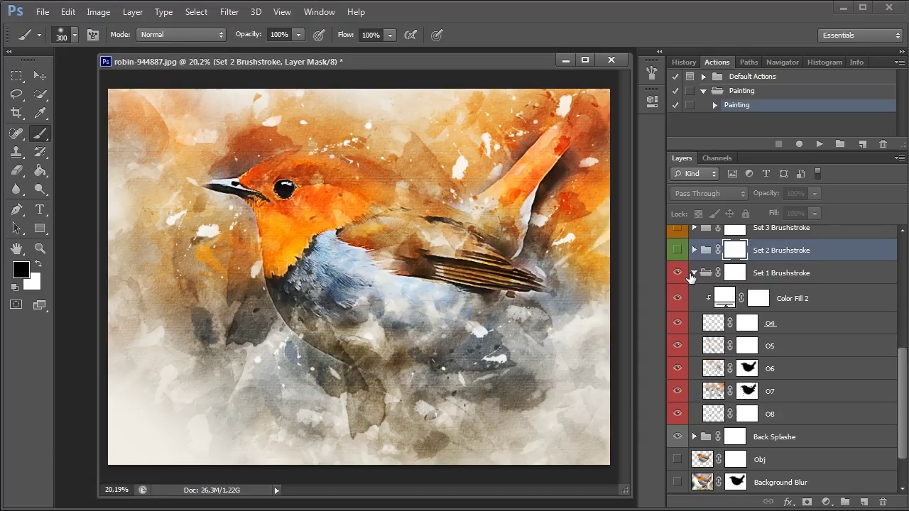
{"action": "left_click", "coordinate": [735, 276]}
{"action": "left_click", "coordinate": [695, 274]}
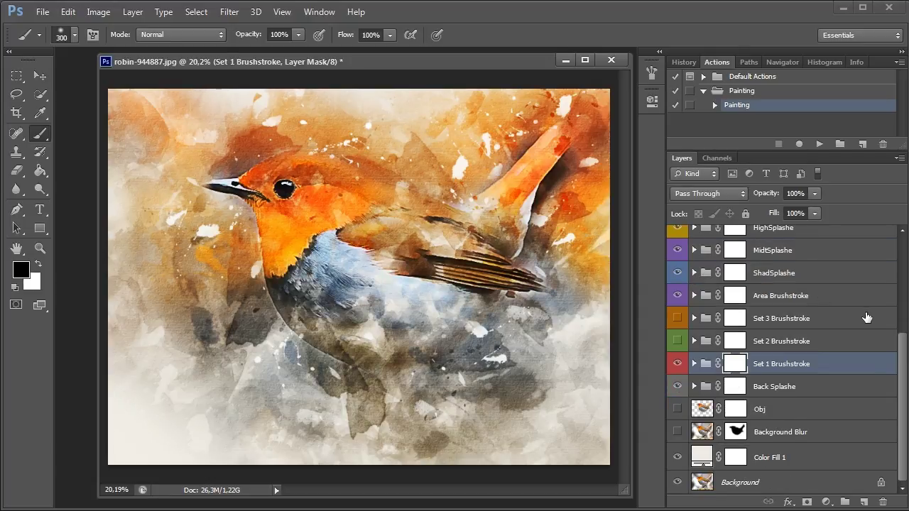
{"action": "scroll", "coordinate": [735, 398], "scroll_direction": "up", "scroll_amount": 1}
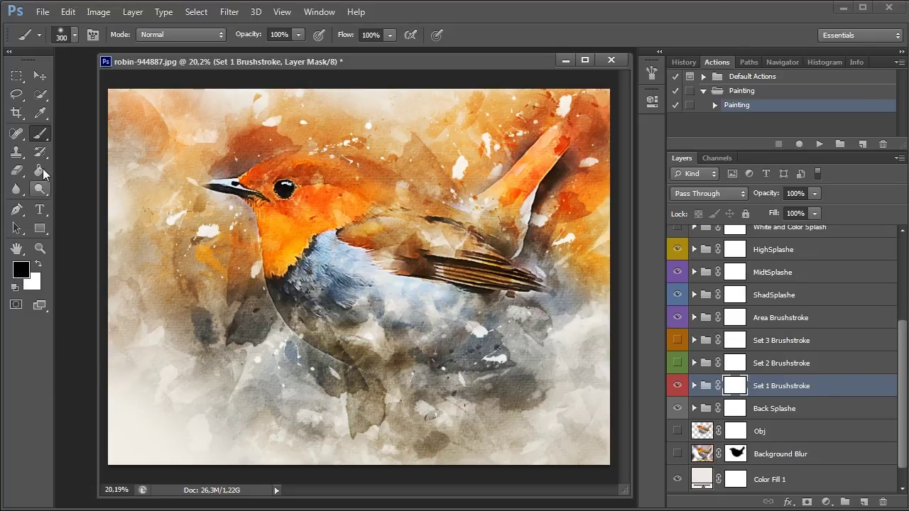
- Set the brush size to 504 px
{"action": "left_click", "coordinate": [73, 35]}
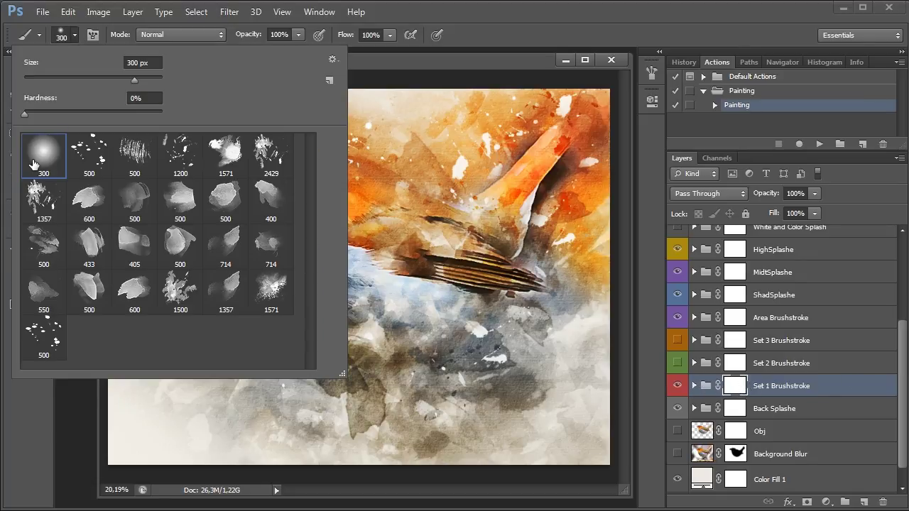
{"action": "left_click", "coordinate": [73, 38]}
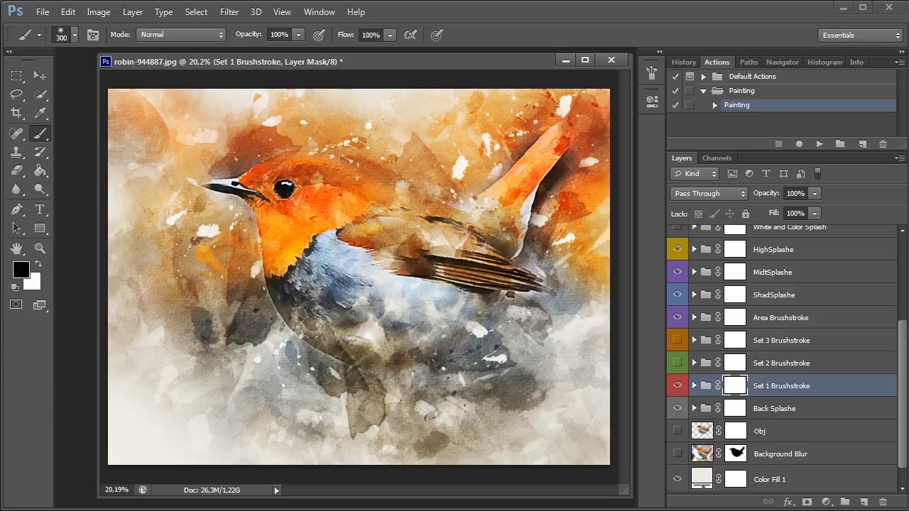
{"action": "left_click", "coordinate": [73, 36]}
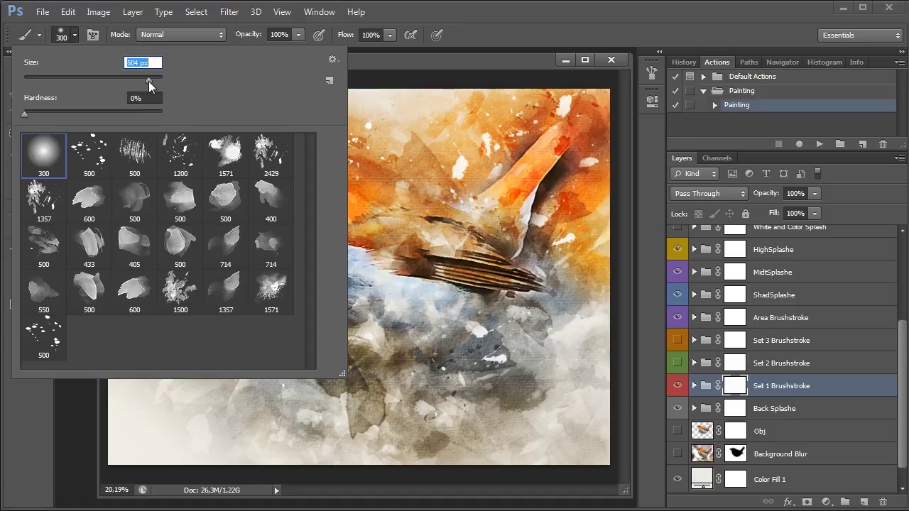
{"action": "left_click_drag", "start_coordinate": [150, 81], "coordinate": [138, 74]}
{"action": "key", "text": "Return"}
- Paint black on Set 1's mask above the robin's head and back, redoing one stroke
{"action": "left_click_drag", "start_coordinate": [120, 179], "coordinate": [427, 333]}
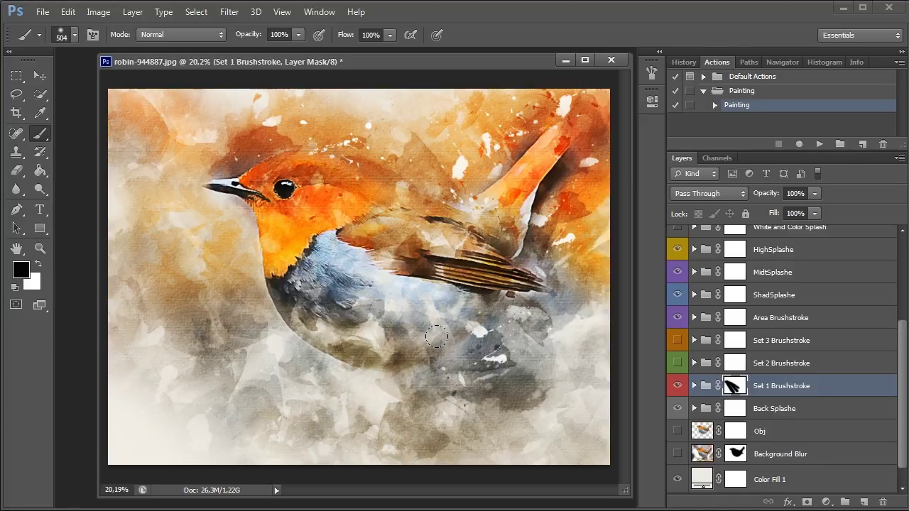
{"action": "key", "text": "ctrl+z"}
{"action": "mouse_move", "coordinate": [224, 127]}
{"action": "left_mouse_down"}
{"action": "mouse_move", "coordinate": [469, 117]}
{"action": "mouse_move", "coordinate": [332, 205]}
{"action": "mouse_move", "coordinate": [247, 159]}
{"action": "left_mouse_up"}
- Turn on Set 2 Brushstroke and paint its mask black above the robin's head and chest
{"action": "left_click", "coordinate": [764, 365]}
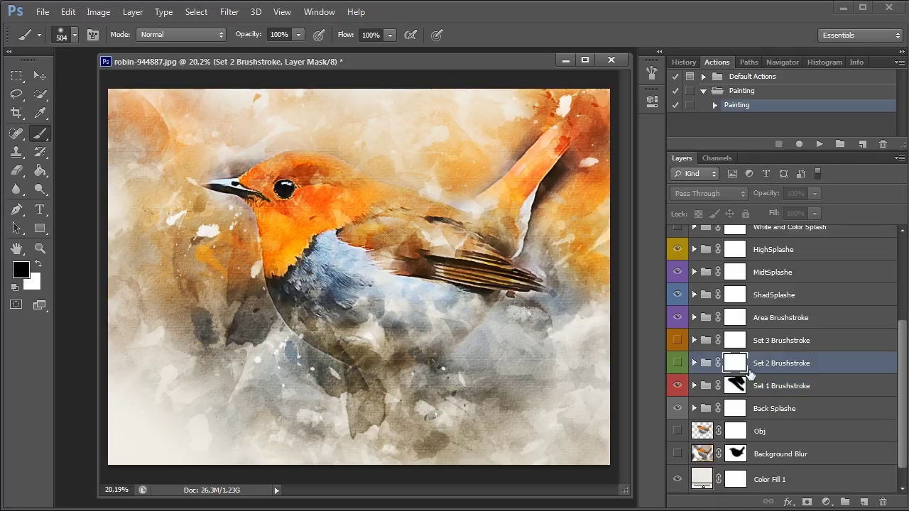
{"action": "left_click", "coordinate": [679, 363]}
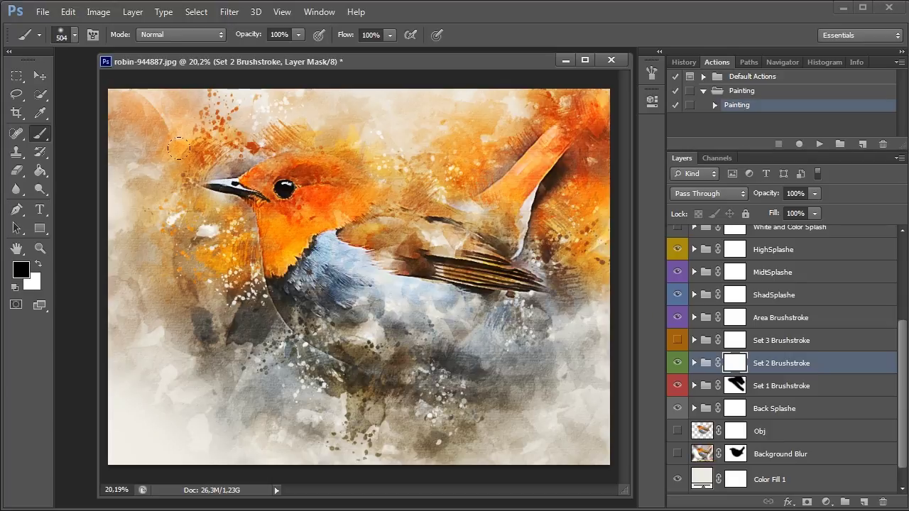
{"action": "mouse_move", "coordinate": [236, 122]}
{"action": "left_mouse_down"}
{"action": "mouse_move", "coordinate": [227, 154]}
{"action": "mouse_move", "coordinate": [327, 245]}
{"action": "left_mouse_up"}
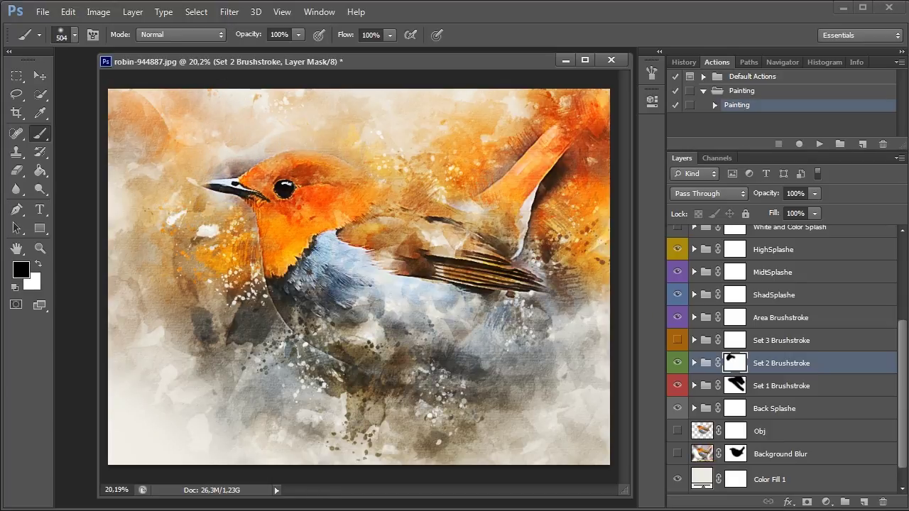
{"action": "left_click_drag", "start_coordinate": [236, 302], "coordinate": [497, 359]}
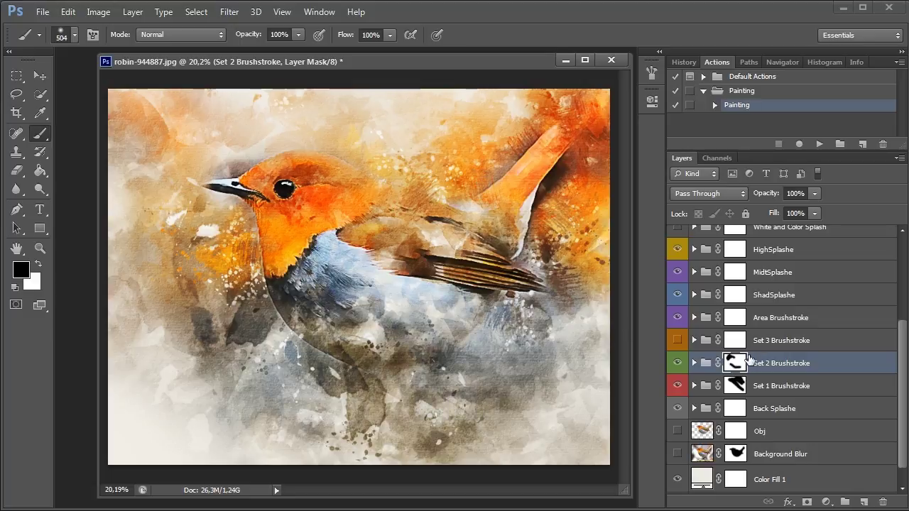
- Refine Set 3's mask with black and white strokes around the robin, then compare Sets 3 and 2
{"action": "left_click", "coordinate": [732, 344]}
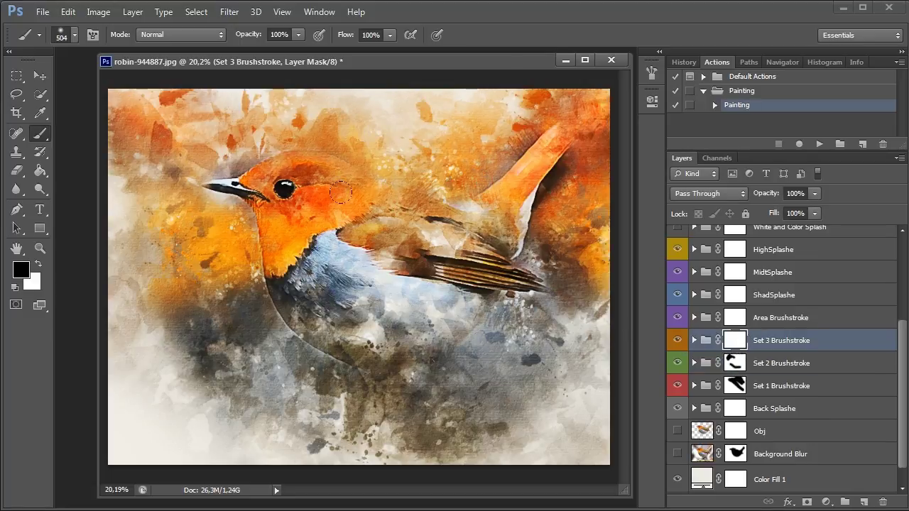
{"action": "left_click_drag", "start_coordinate": [142, 203], "coordinate": [462, 384]}
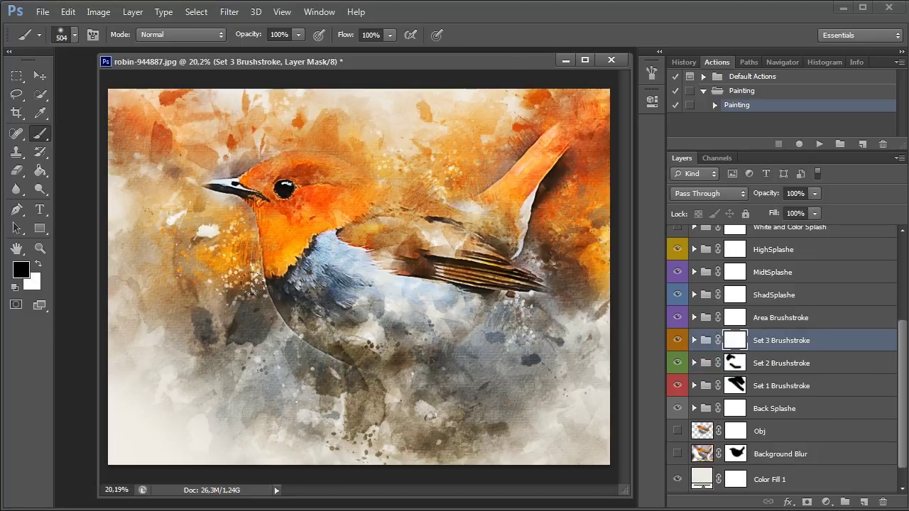
{"action": "left_click_drag", "start_coordinate": [213, 149], "coordinate": [425, 271]}
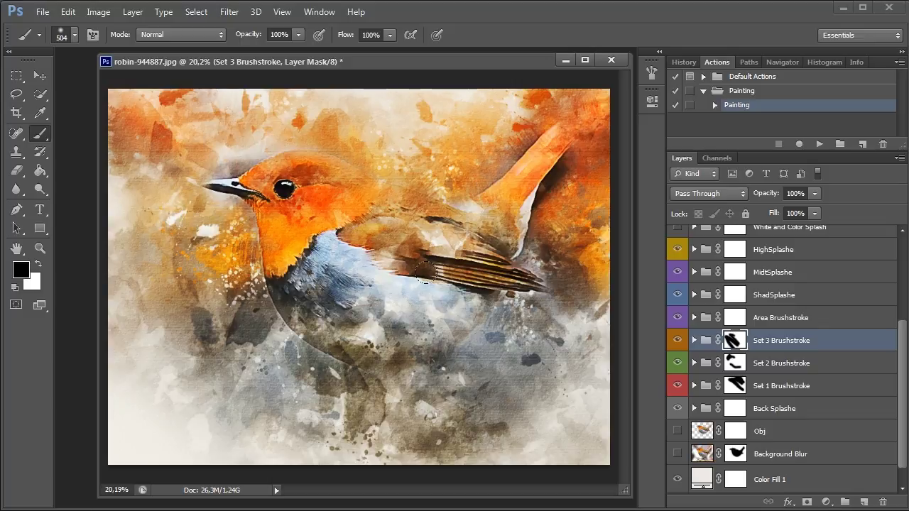
{"action": "key", "text": "x"}
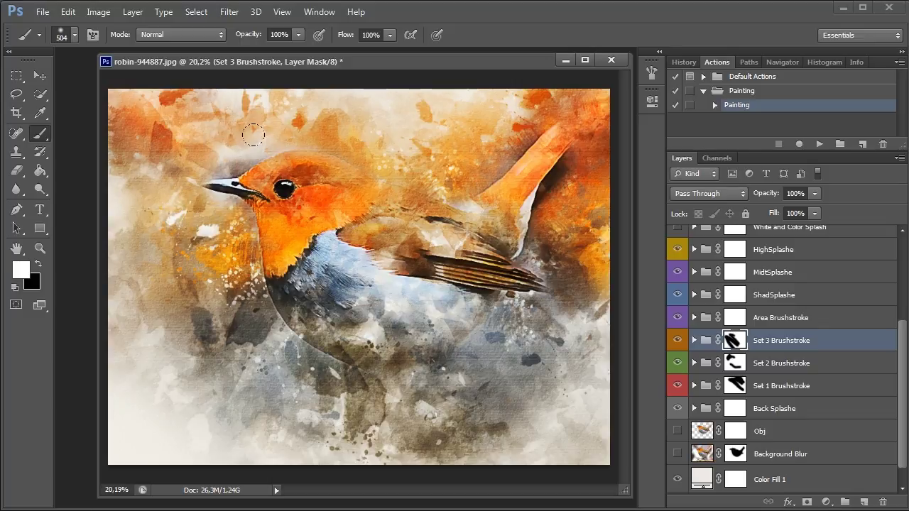
{"action": "left_click_drag", "start_coordinate": [284, 146], "coordinate": [205, 155]}
{"action": "key", "text": "x"}
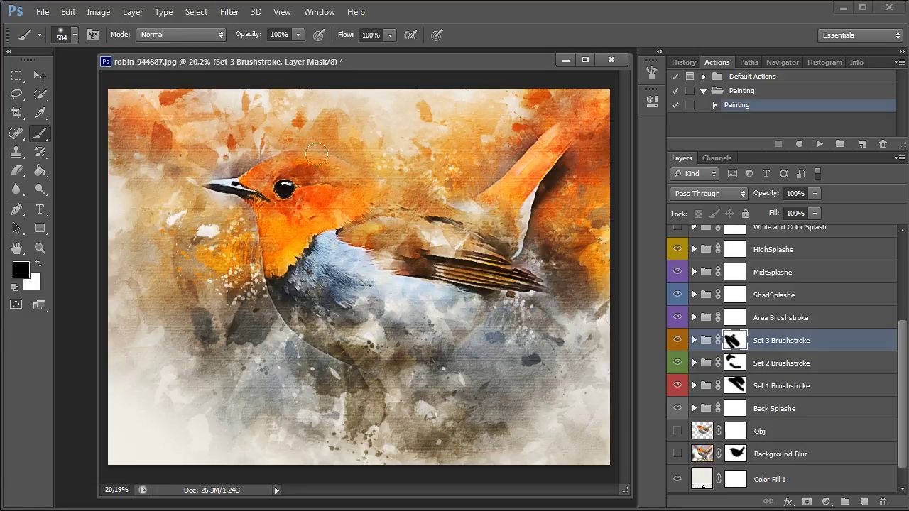
{"action": "mouse_move", "coordinate": [370, 133]}
{"action": "left_mouse_down"}
{"action": "mouse_move", "coordinate": [581, 317]}
{"action": "mouse_move", "coordinate": [639, 122]}
{"action": "left_mouse_up"}
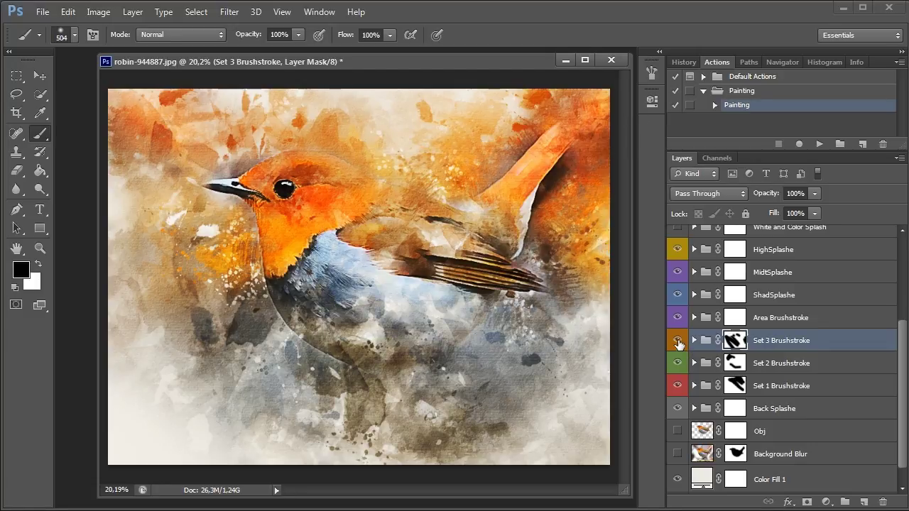
{"action": "left_click", "coordinate": [678, 342]}
{"action": "left_click", "coordinate": [678, 365]}
- Compare the painting with Set 1 Brushstroke and Back Splashe toggled, then expand Back Splashe
{"action": "left_click", "coordinate": [677, 387]}
{"action": "left_click", "coordinate": [768, 415]}
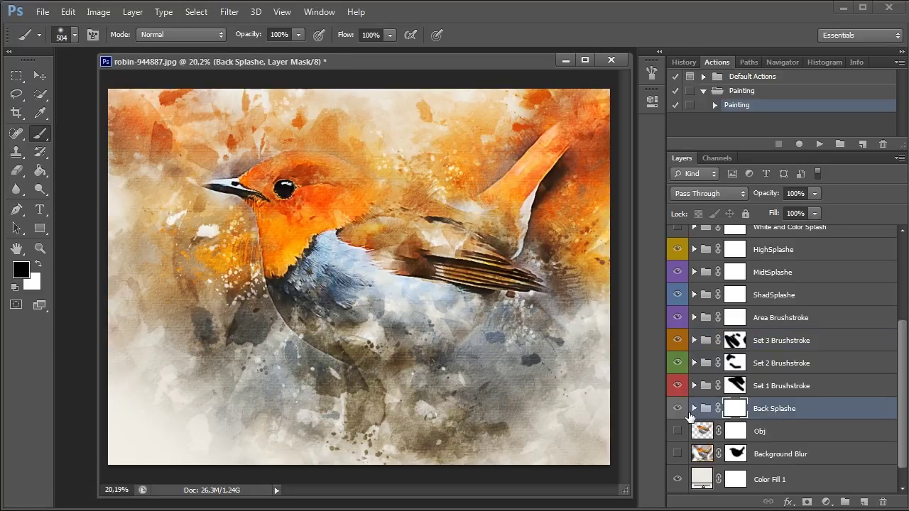
{"action": "left_click", "coordinate": [677, 409]}
{"action": "left_click", "coordinate": [678, 409]}
{"action": "left_click", "coordinate": [695, 409]}
{"action": "left_click_drag", "start_coordinate": [900, 358], "coordinate": [900, 422]}
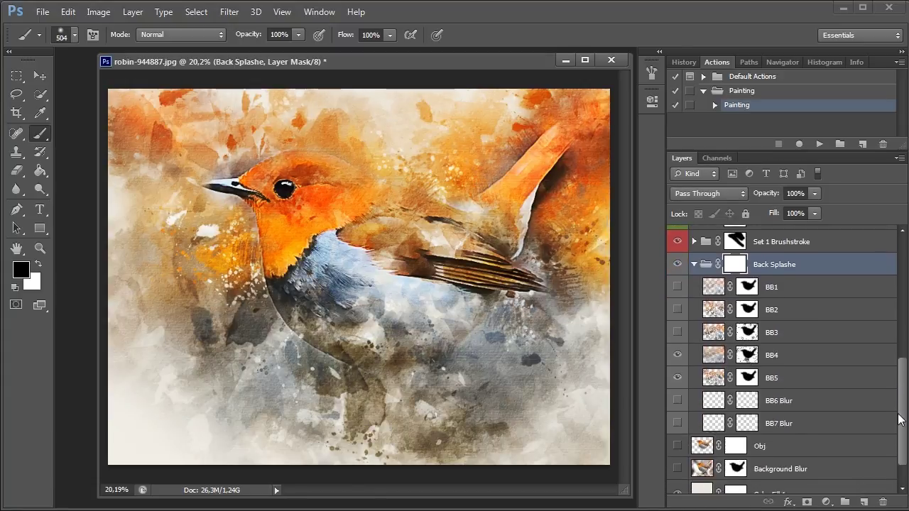
- Try the BB1–BB7 splash layers of Back Splashe on and off
{"action": "left_click", "coordinate": [678, 276]}
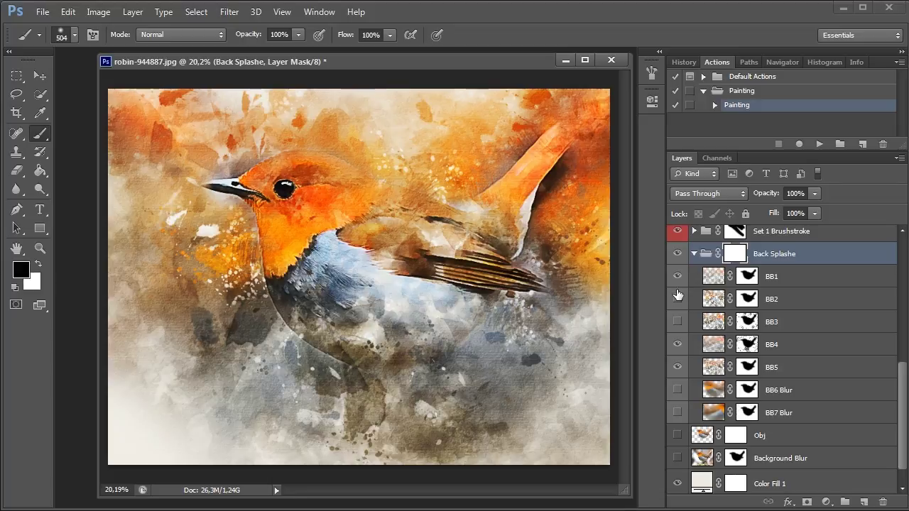
{"action": "left_click", "coordinate": [678, 299]}
{"action": "left_click", "coordinate": [677, 276]}
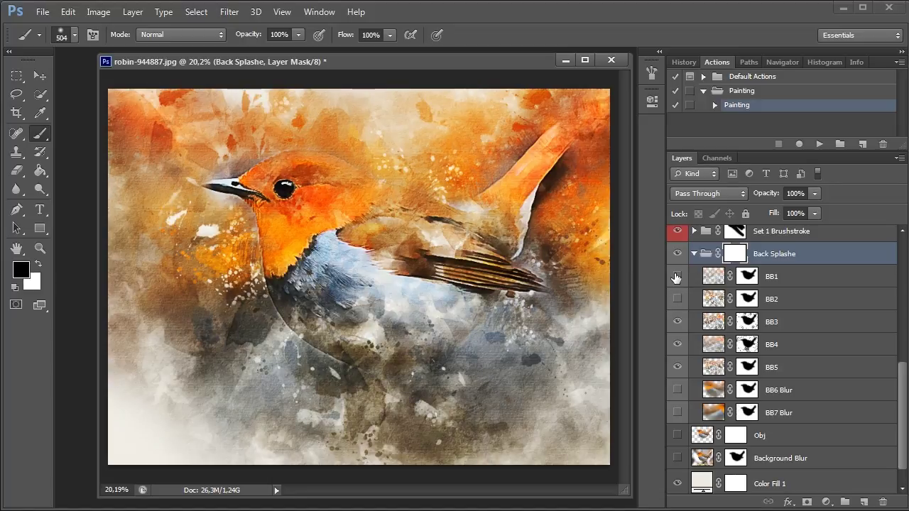
{"action": "left_click", "coordinate": [677, 299]}
{"action": "left_click", "coordinate": [678, 322]}
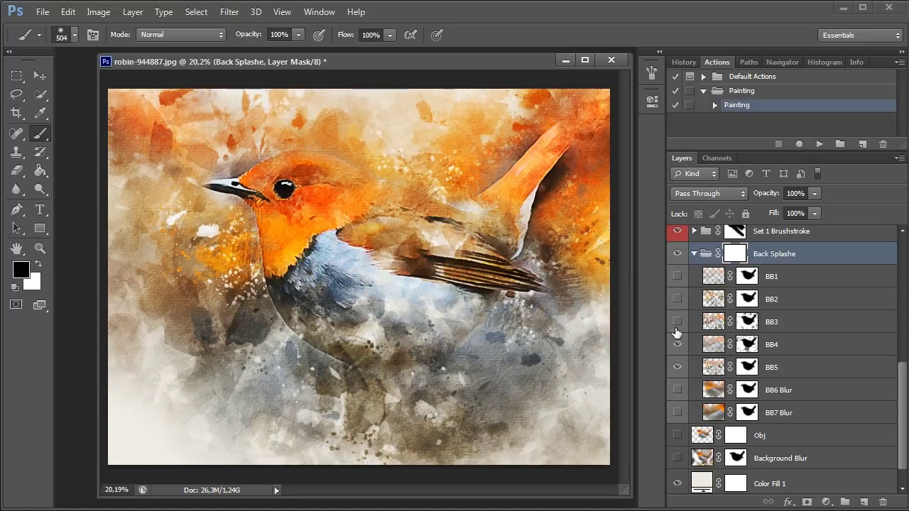
{"action": "left_click", "coordinate": [678, 344]}
{"action": "left_click", "coordinate": [677, 368]}
{"action": "left_click", "coordinate": [678, 390]}
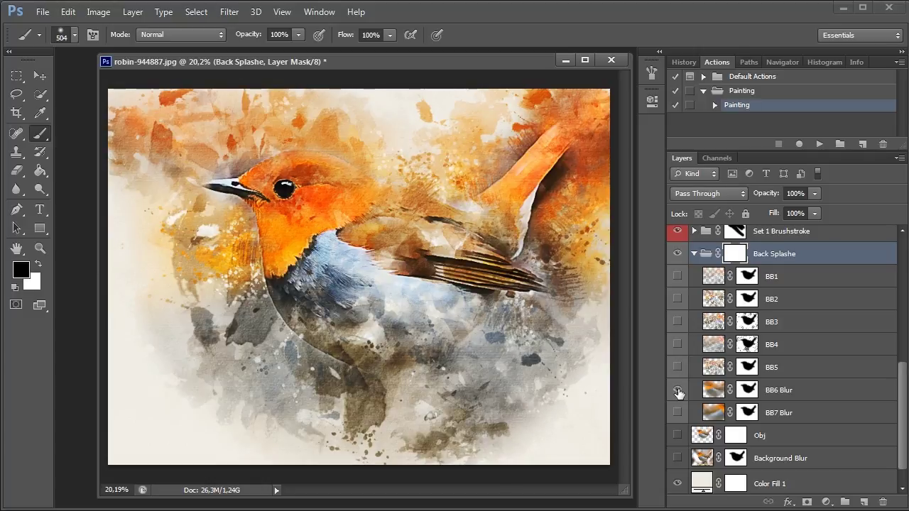
{"action": "left_click", "coordinate": [678, 412]}
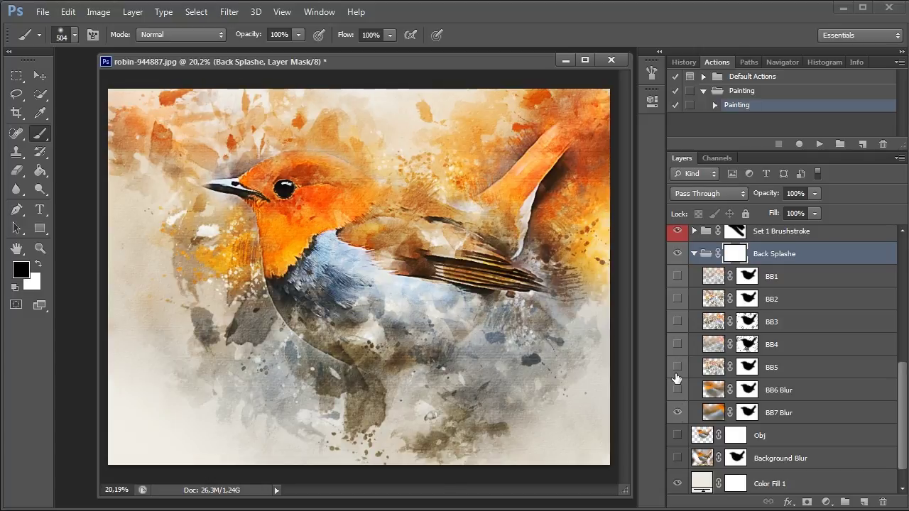
- Settle Back Splashe with BB2 and BB3 hidden and BB1 shown, then collapse it
{"action": "left_click_drag", "start_coordinate": [678, 368], "coordinate": [680, 327]}
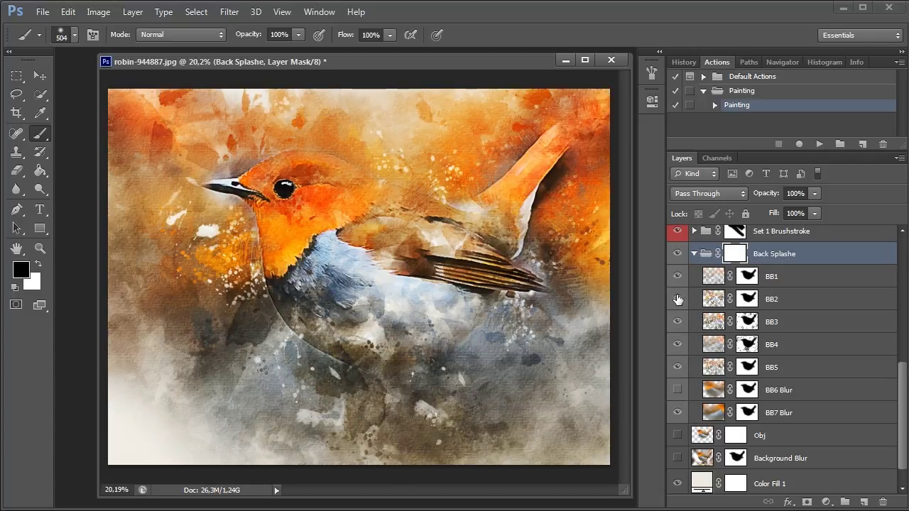
{"action": "left_click", "coordinate": [678, 299]}
{"action": "left_click", "coordinate": [678, 321]}
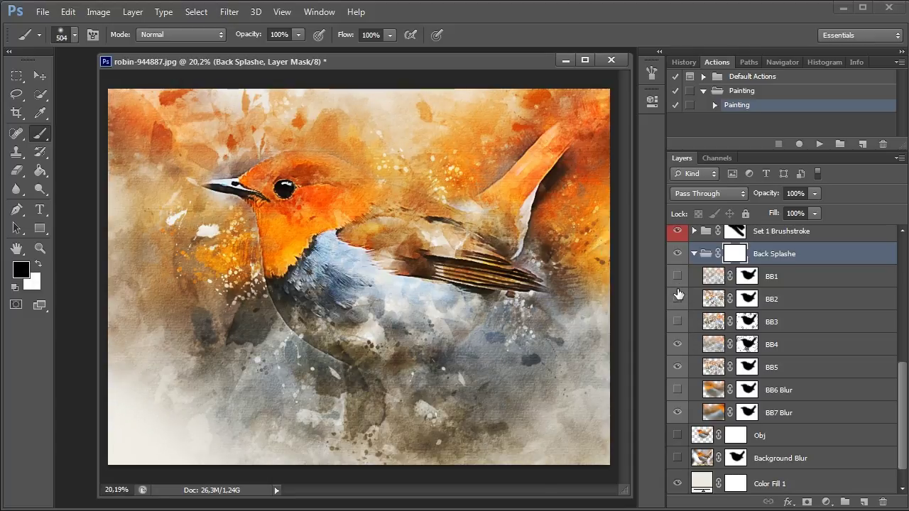
{"action": "left_click", "coordinate": [677, 277]}
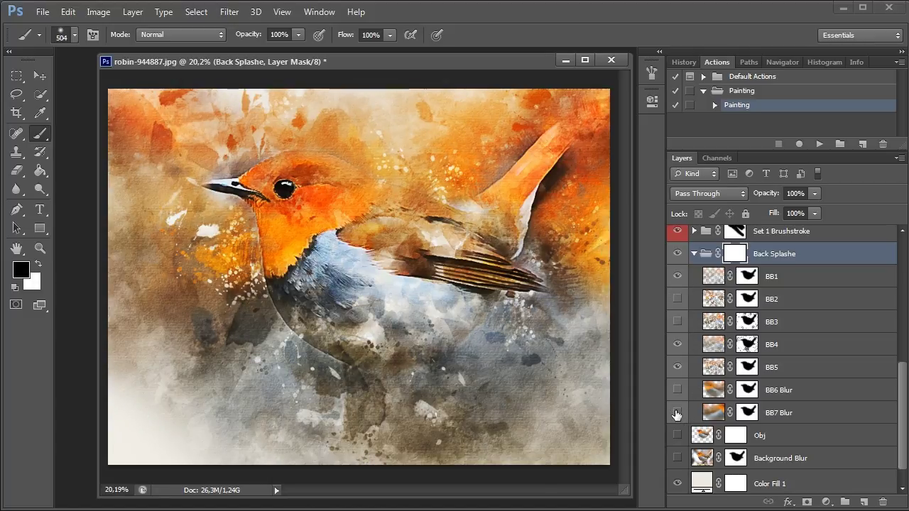
{"action": "left_click", "coordinate": [694, 254]}
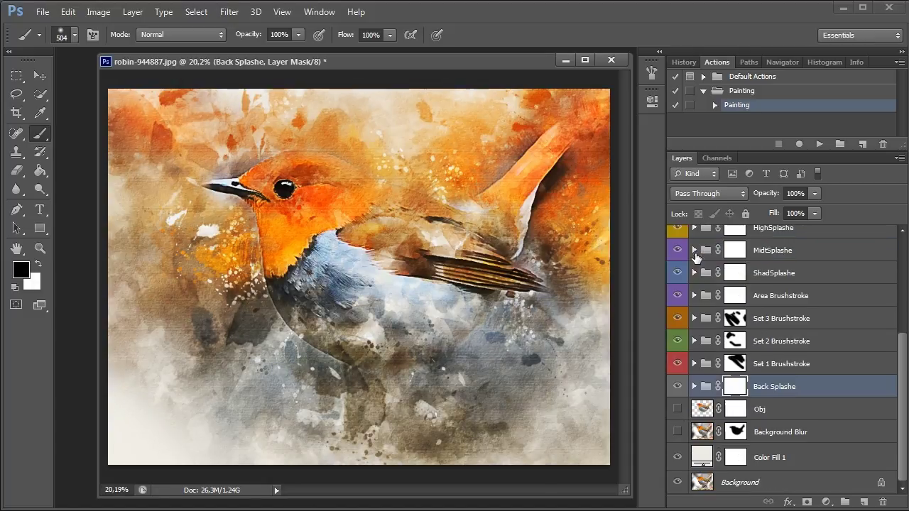
- Compare the Obj and Background Blur layers on and off, leaving both hidden
{"action": "left_click", "coordinate": [678, 410]}
{"action": "left_click", "coordinate": [678, 410]}
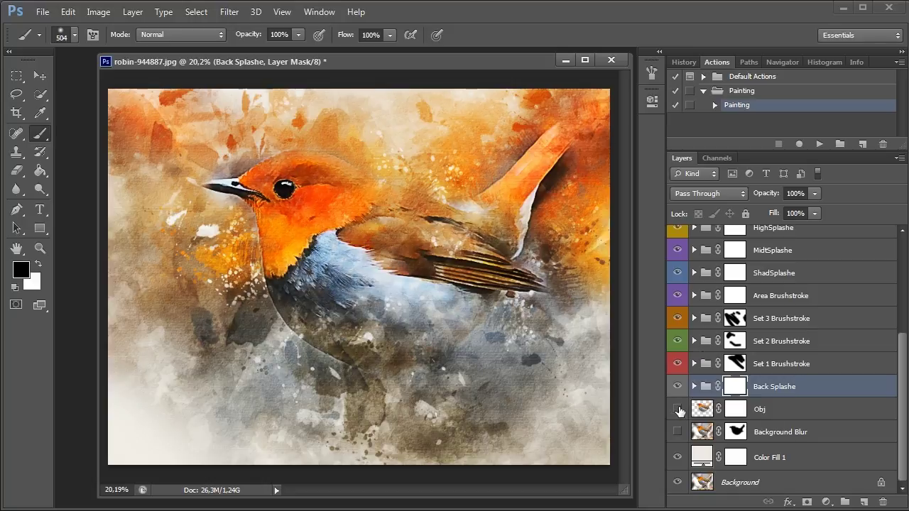
{"action": "left_click", "coordinate": [677, 410]}
{"action": "left_click", "coordinate": [678, 433]}
{"action": "left_click", "coordinate": [679, 432]}
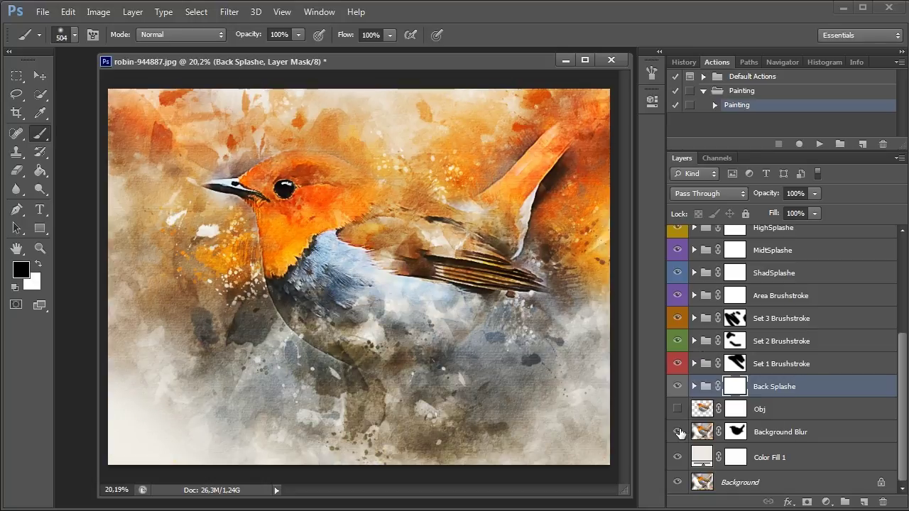
{"action": "left_click", "coordinate": [678, 433]}
{"action": "scroll", "coordinate": [902, 406], "scroll_direction": "up", "scroll_amount": 2}
- Expand Area Brushstroke, toggle the whole group, then toggle O2 and O3 to compare
{"action": "left_click", "coordinate": [787, 328]}
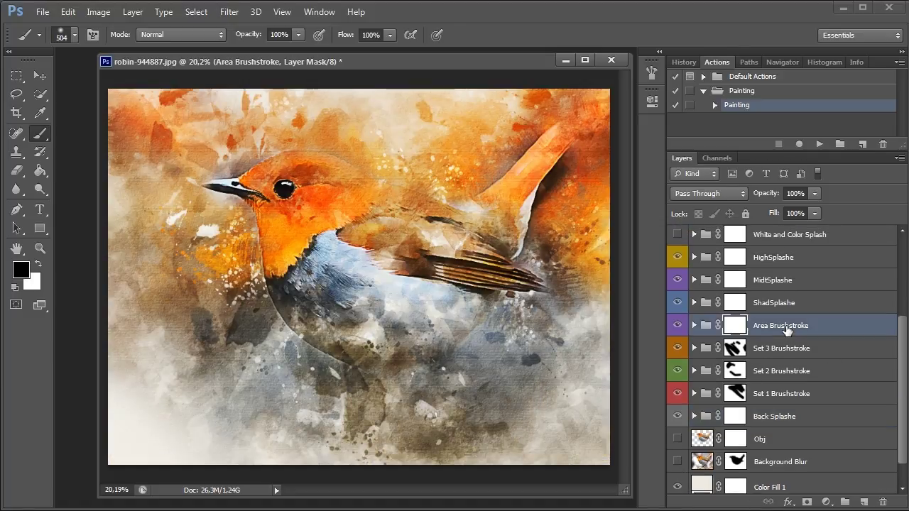
{"action": "left_click", "coordinate": [694, 325]}
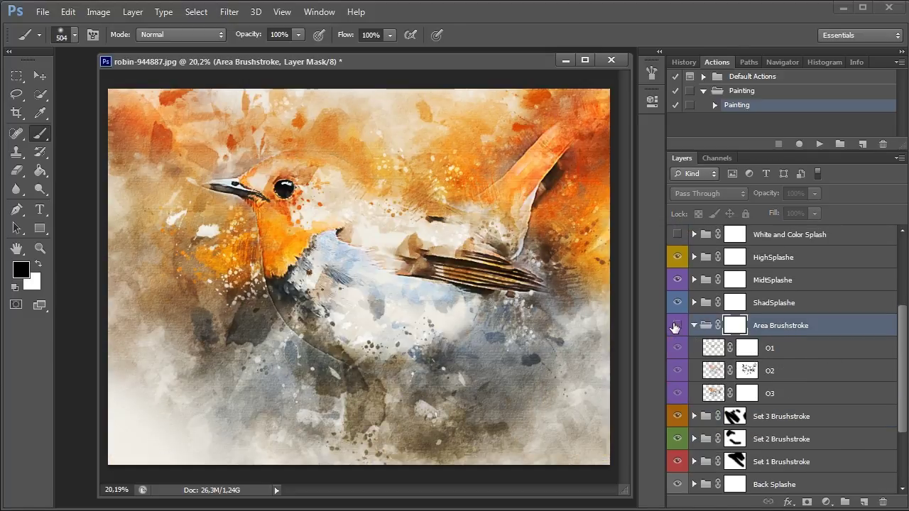
{"action": "left_click", "coordinate": [677, 325]}
{"action": "left_click", "coordinate": [677, 325]}
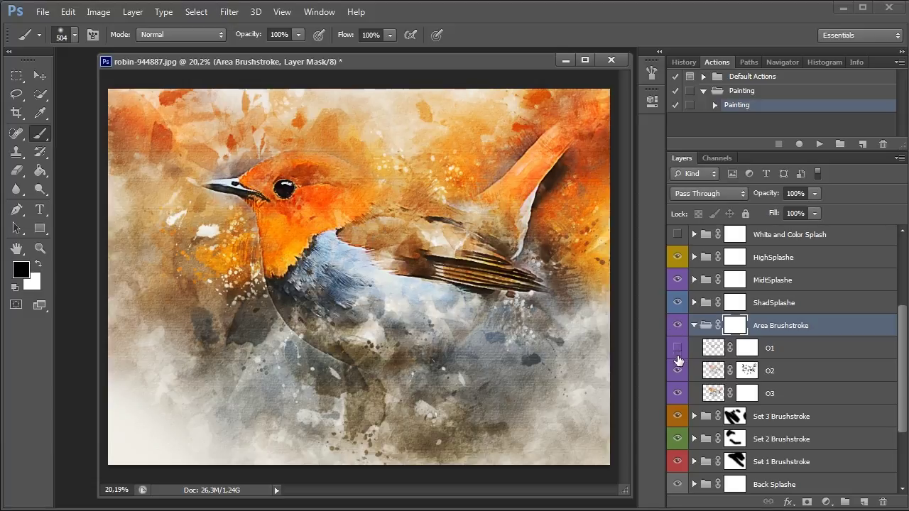
{"action": "left_click", "coordinate": [677, 371]}
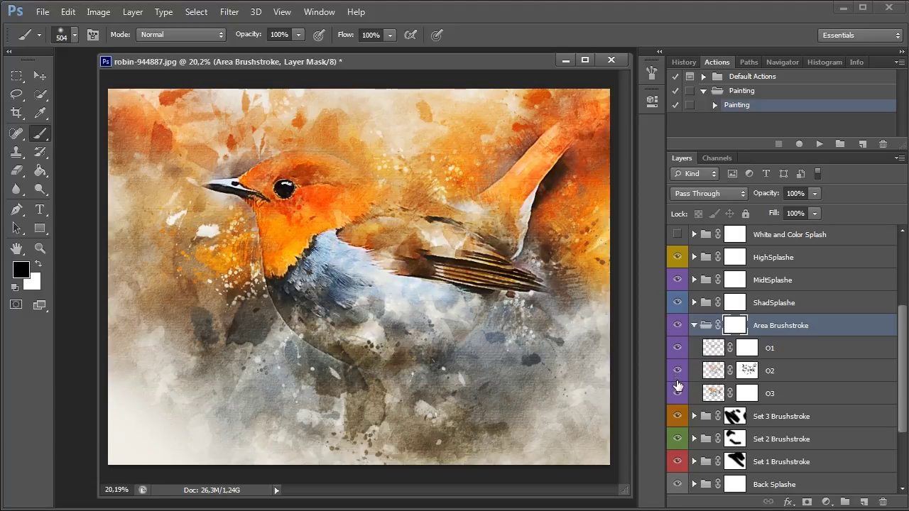
{"action": "left_click", "coordinate": [676, 393]}
{"action": "left_click", "coordinate": [677, 393]}
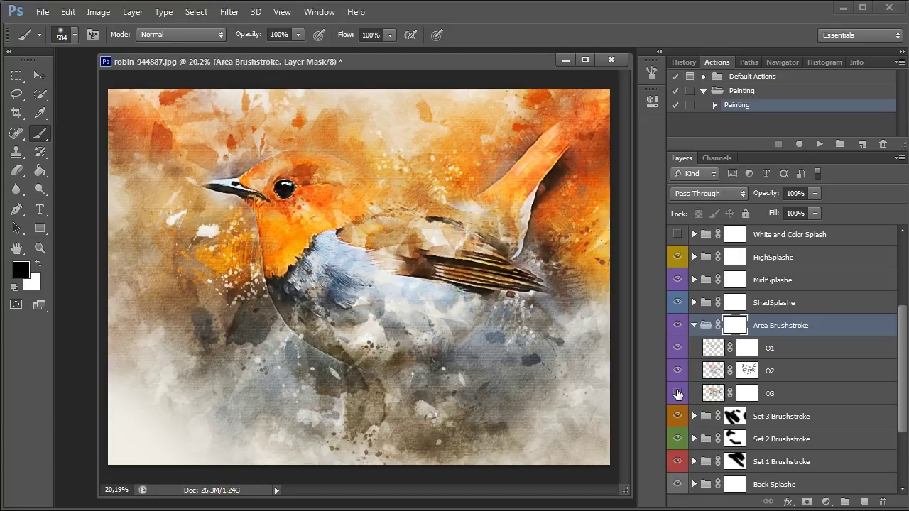
- Restore O3, then expand ShadSplashe and compare the group and its S1–S3 splashes on and off
{"action": "left_click", "coordinate": [677, 393]}
{"action": "left_click", "coordinate": [694, 325]}
{"action": "left_click", "coordinate": [694, 303]}
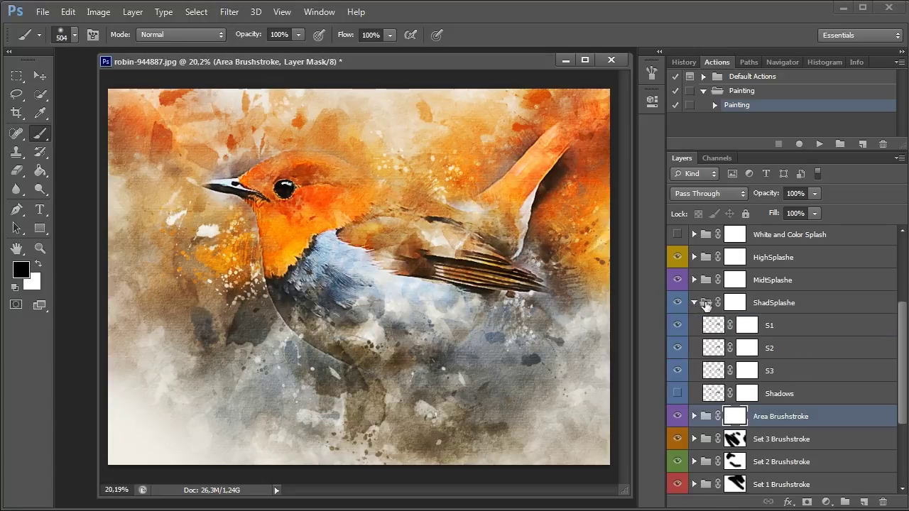
{"action": "left_click", "coordinate": [677, 327]}
{"action": "left_click", "coordinate": [678, 304]}
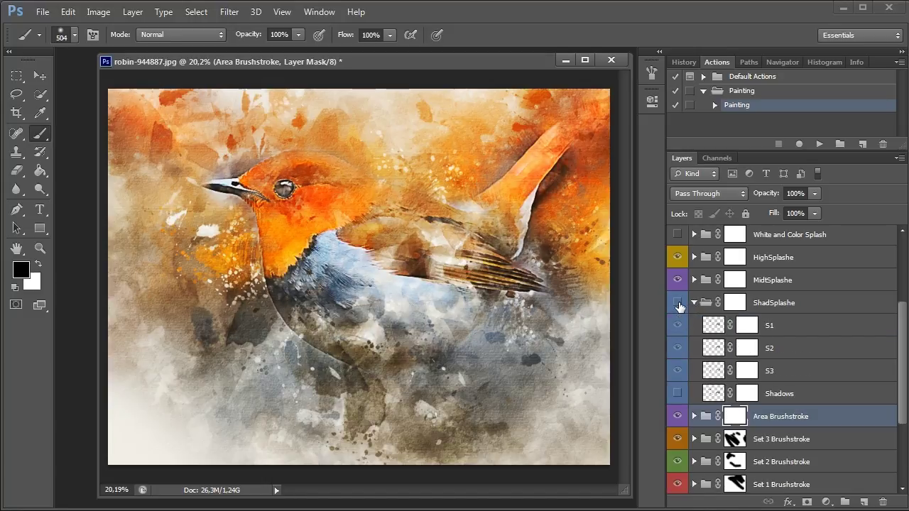
{"action": "left_click", "coordinate": [678, 304]}
{"action": "left_click", "coordinate": [678, 304]}
{"action": "left_click", "coordinate": [679, 304]}
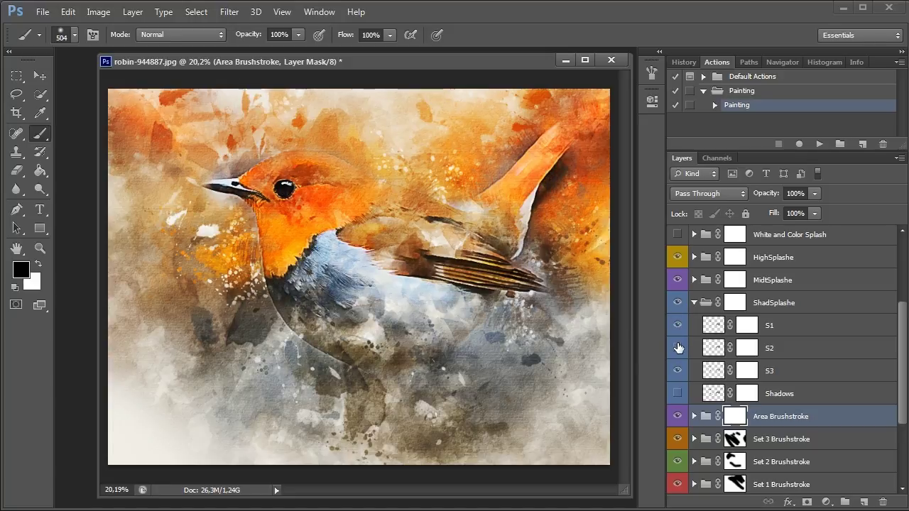
{"action": "left_click", "coordinate": [677, 370]}
{"action": "left_click", "coordinate": [678, 395]}
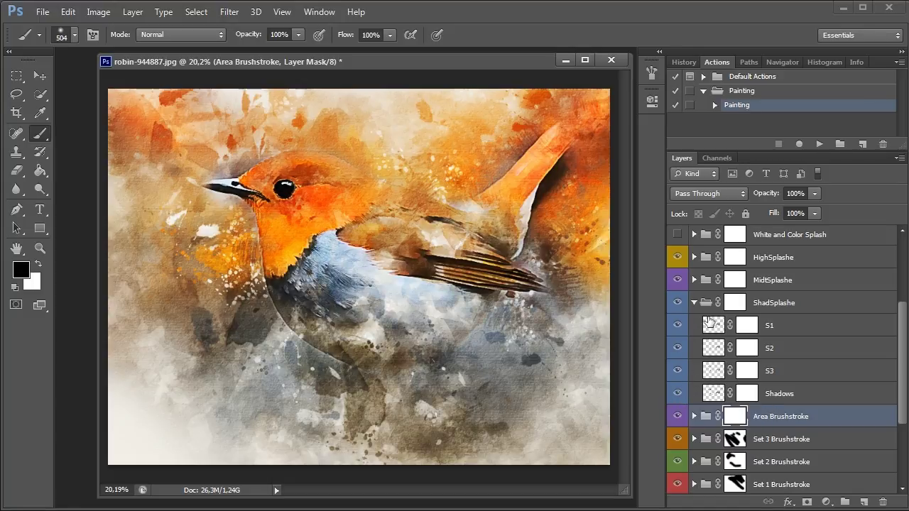
- Lower the ShadSplashe group opacity to 31%
{"action": "left_click", "coordinate": [791, 305]}
{"action": "left_click", "coordinate": [815, 213]}
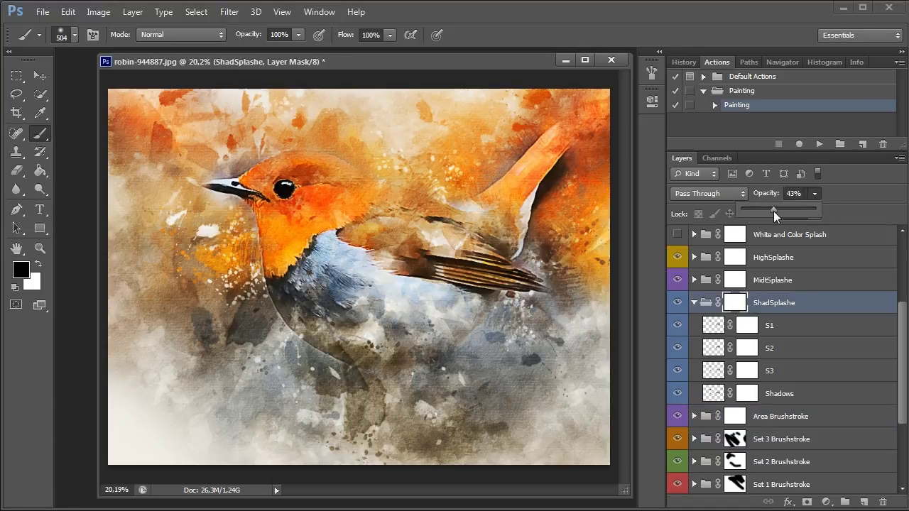
{"action": "left_click_drag", "start_coordinate": [773, 210], "coordinate": [765, 202]}
{"action": "left_click", "coordinate": [680, 394]}
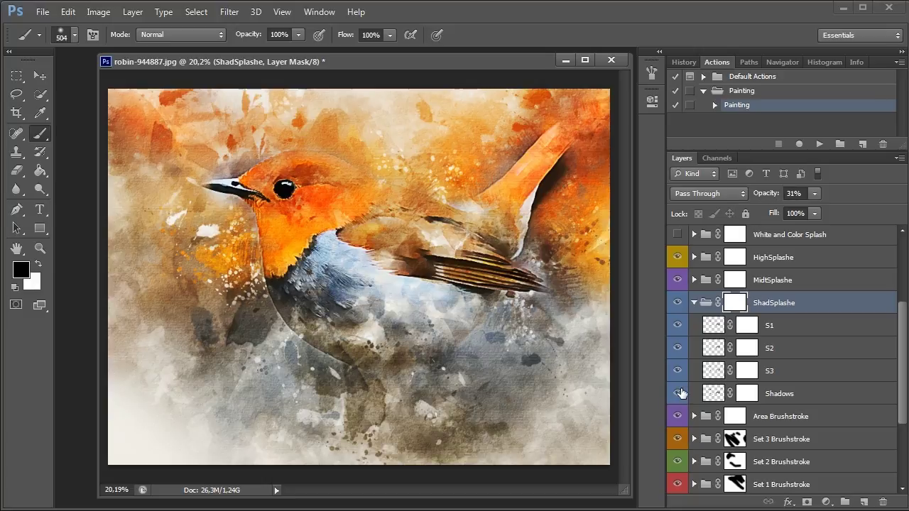
- Hide the Shadows layer, raise ShadSplashe opacity to 48%, and collapse the group
{"action": "left_click", "coordinate": [679, 394]}
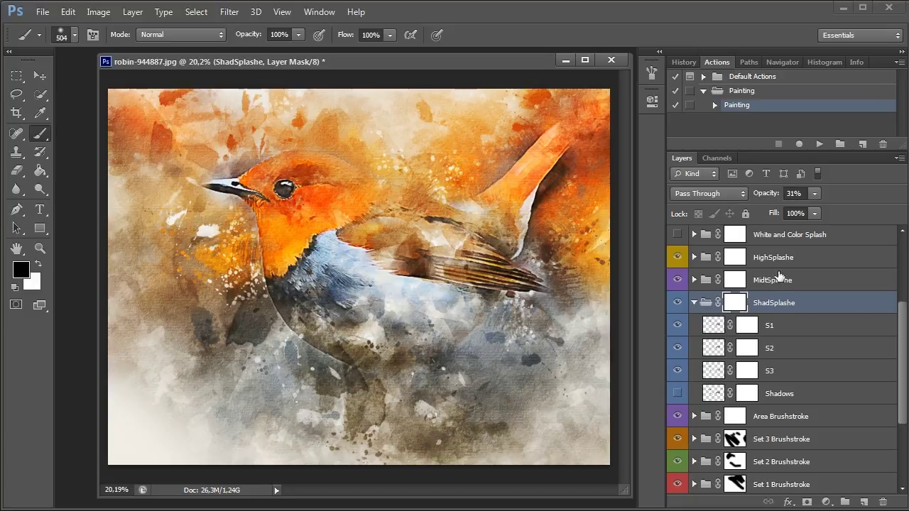
{"action": "left_click", "coordinate": [815, 194]}
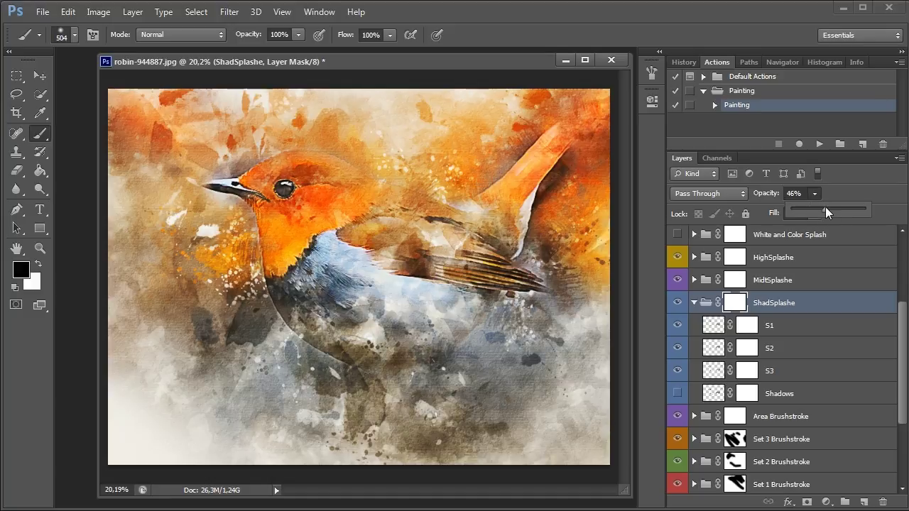
{"action": "mouse_move", "coordinate": [825, 207]}
{"action": "left_mouse_down"}
{"action": "mouse_move", "coordinate": [837, 208]}
{"action": "mouse_move", "coordinate": [827, 207]}
{"action": "left_mouse_up"}
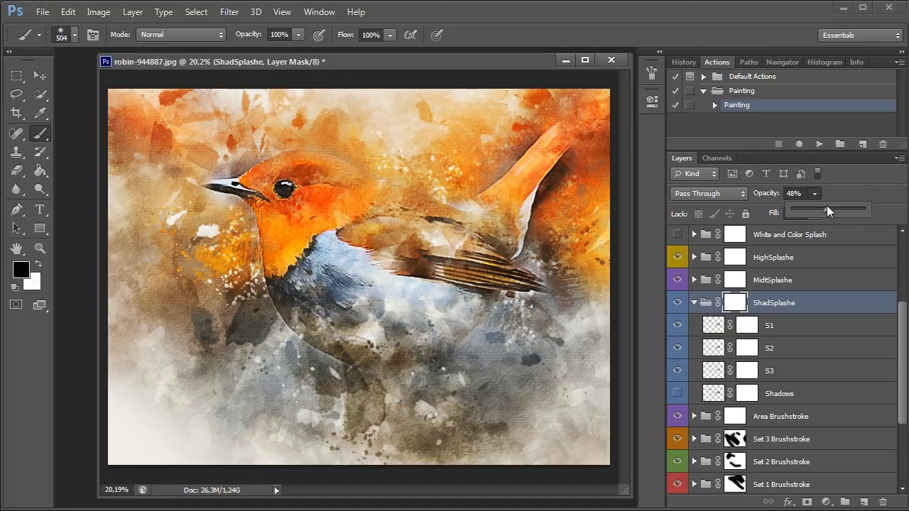
{"action": "left_click", "coordinate": [677, 394]}
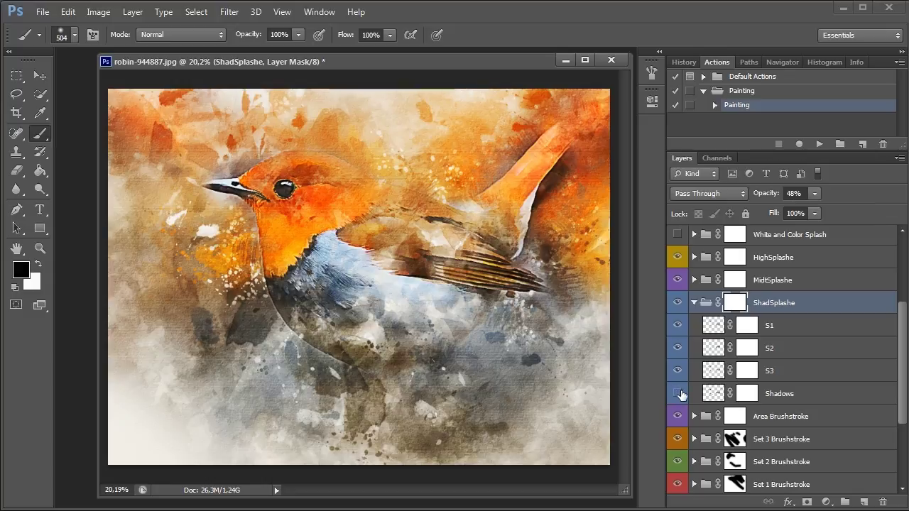
{"action": "left_click", "coordinate": [694, 302]}
{"action": "left_click", "coordinate": [776, 280]}
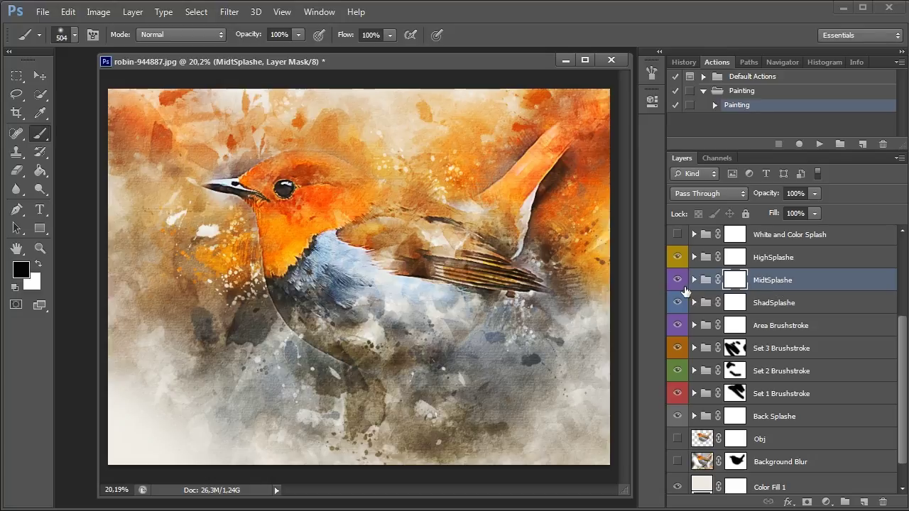
- Compare the MidtSplashe and HighSplashe groups with visibility on and off
{"action": "left_click", "coordinate": [678, 281]}
{"action": "left_click", "coordinate": [679, 282]}
{"action": "left_click", "coordinate": [678, 281]}
{"action": "left_click", "coordinate": [679, 282]}
{"action": "left_click", "coordinate": [676, 256]}
{"action": "left_click", "coordinate": [677, 256]}
{"action": "left_click", "coordinate": [676, 256]}
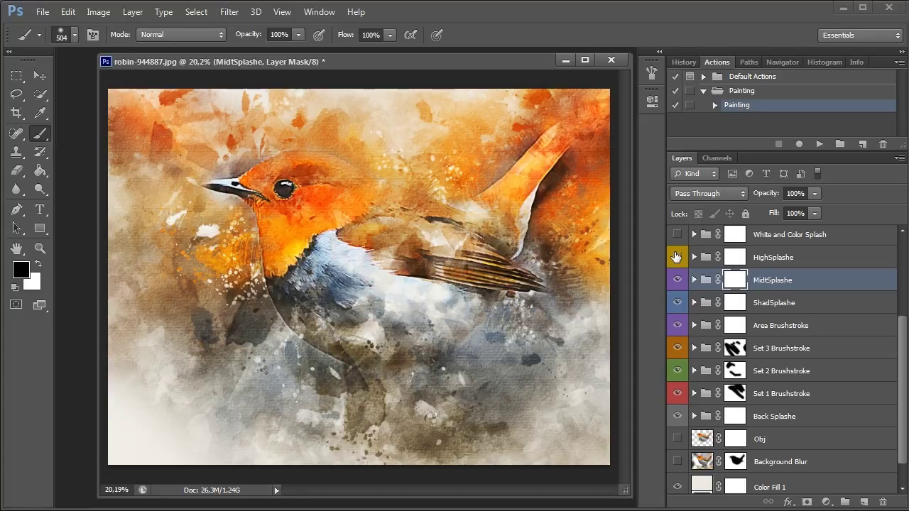
{"action": "left_click", "coordinate": [676, 256]}
{"action": "left_click", "coordinate": [844, 259]}
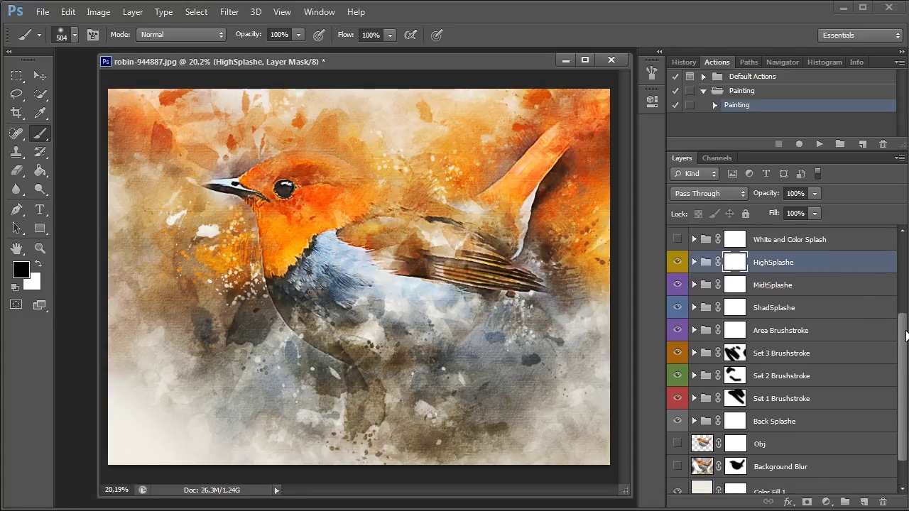
{"action": "scroll", "coordinate": [824, 356], "scroll_direction": "up", "scroll_amount": 3}
- Preview the White and Color Splash group on and off and expand it
{"action": "left_click", "coordinate": [818, 356]}
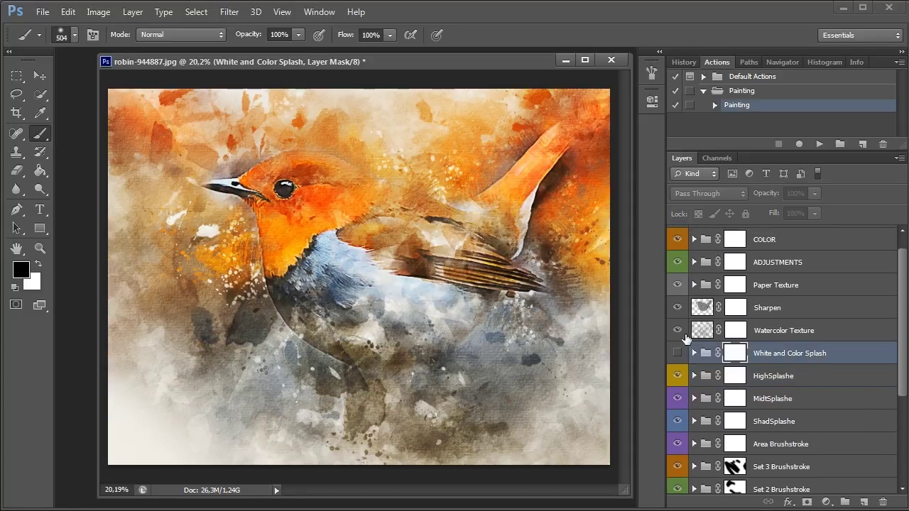
{"action": "left_click", "coordinate": [678, 353]}
{"action": "left_click", "coordinate": [678, 353]}
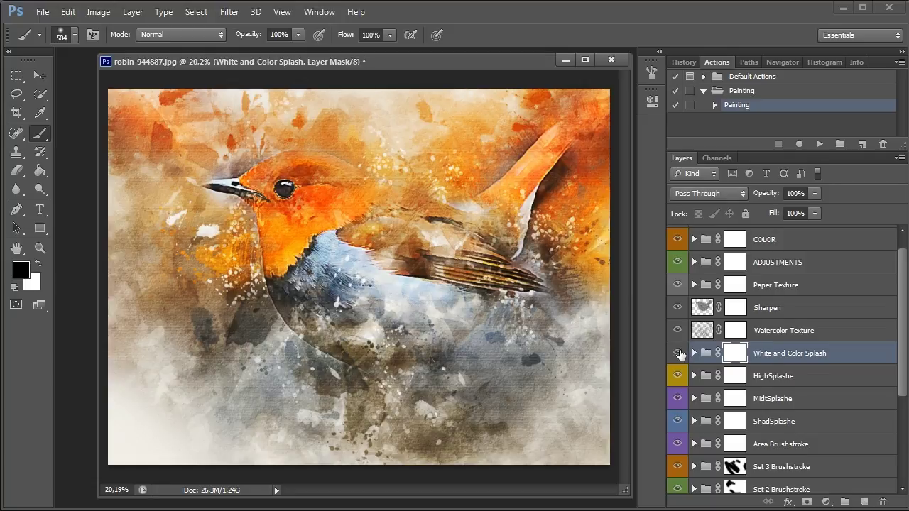
{"action": "left_click", "coordinate": [679, 353]}
{"action": "left_click", "coordinate": [694, 354]}
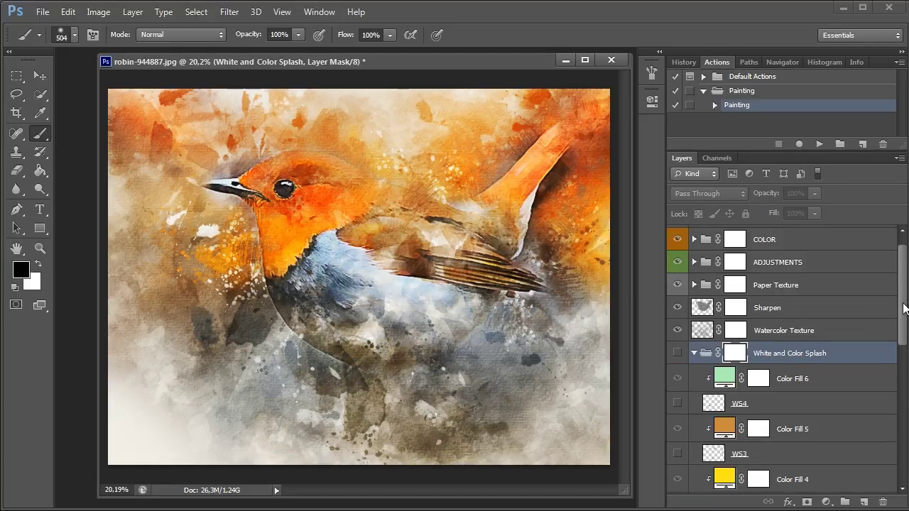
{"action": "scroll", "coordinate": [902, 309], "scroll_direction": "down", "scroll_amount": 4}
- Turn on WS2, WS3, WS4 and the white Color Fill 7 splashes, keeping WS4's green
{"action": "left_click", "coordinate": [678, 289]}
{"action": "left_click", "coordinate": [677, 417]}
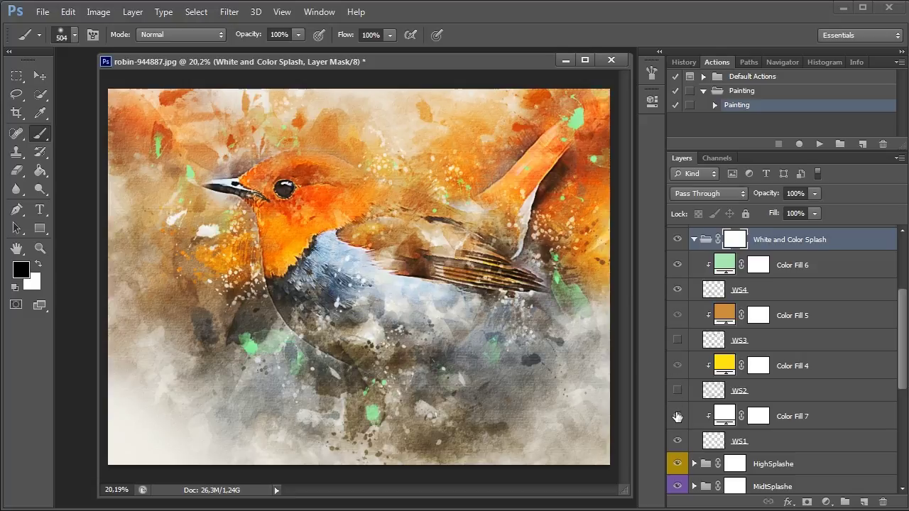
{"action": "left_click", "coordinate": [678, 390]}
{"action": "left_click", "coordinate": [678, 340]}
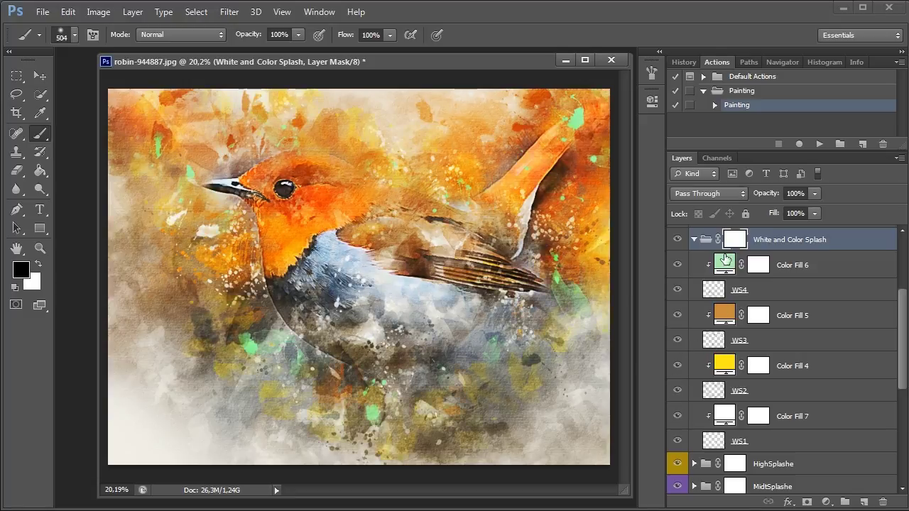
{"action": "left_click", "coordinate": [679, 293]}
{"action": "left_click", "coordinate": [678, 291]}
{"action": "left_click", "coordinate": [678, 290]}
- Recolour the Color Fill 6 splashes to a yellow-green
{"action": "double_click", "coordinate": [726, 265]}
{"action": "left_click", "coordinate": [730, 178]}
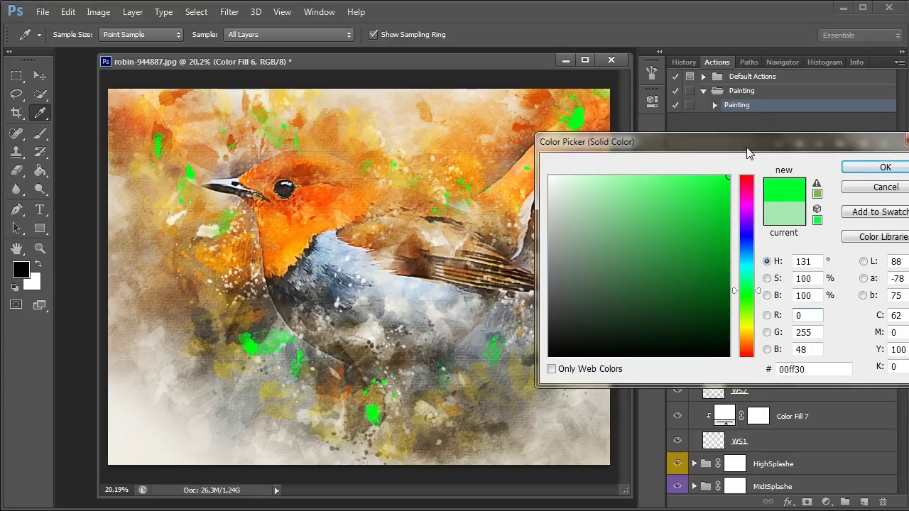
{"action": "left_click_drag", "start_coordinate": [747, 151], "coordinate": [684, 130]}
{"action": "mouse_move", "coordinate": [680, 174]}
{"action": "left_mouse_down"}
{"action": "mouse_move", "coordinate": [678, 314]}
{"action": "mouse_move", "coordinate": [679, 282]}
{"action": "left_mouse_up"}
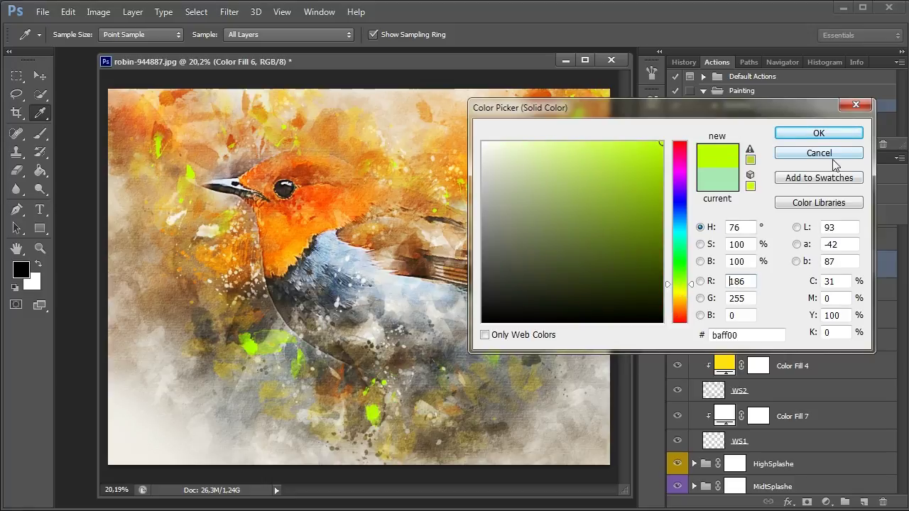
{"action": "left_click", "coordinate": [829, 134]}
- Change Color Fill 6 to a muted pale beige tan after trying pink and yellow
{"action": "double_click", "coordinate": [719, 264]}
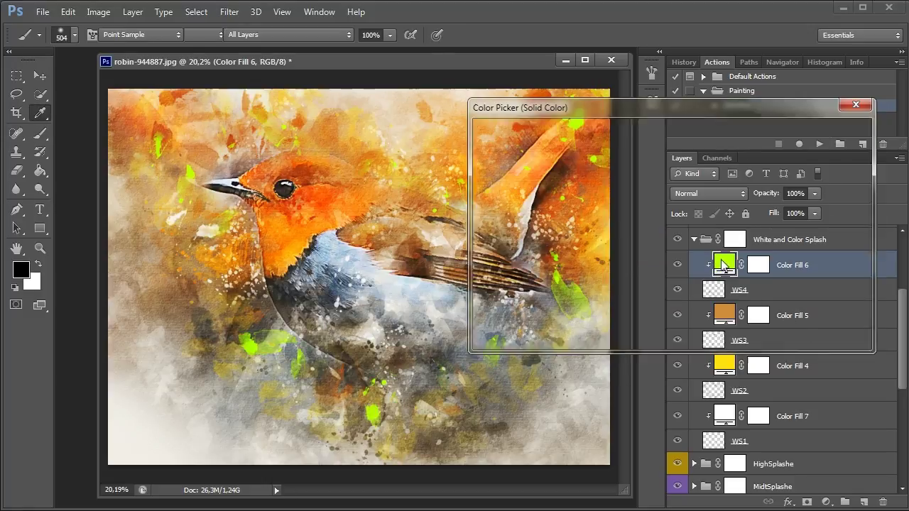
{"action": "left_click_drag", "start_coordinate": [685, 247], "coordinate": [678, 159]}
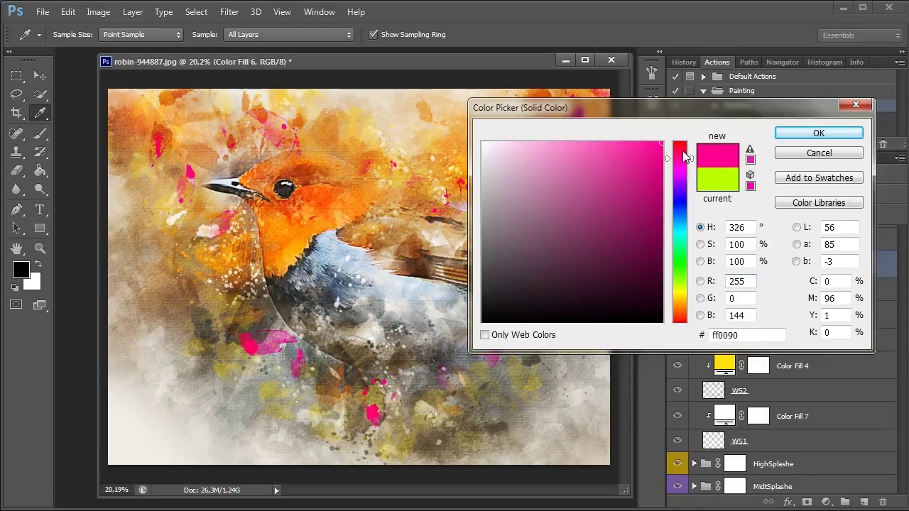
{"action": "left_click_drag", "start_coordinate": [679, 307], "coordinate": [679, 299]}
{"action": "left_click", "coordinate": [553, 165]}
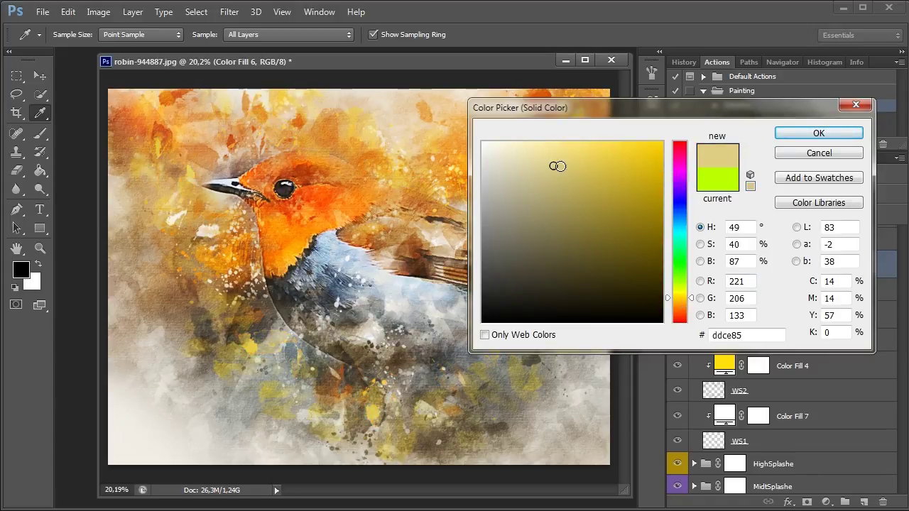
{"action": "left_click", "coordinate": [800, 133]}
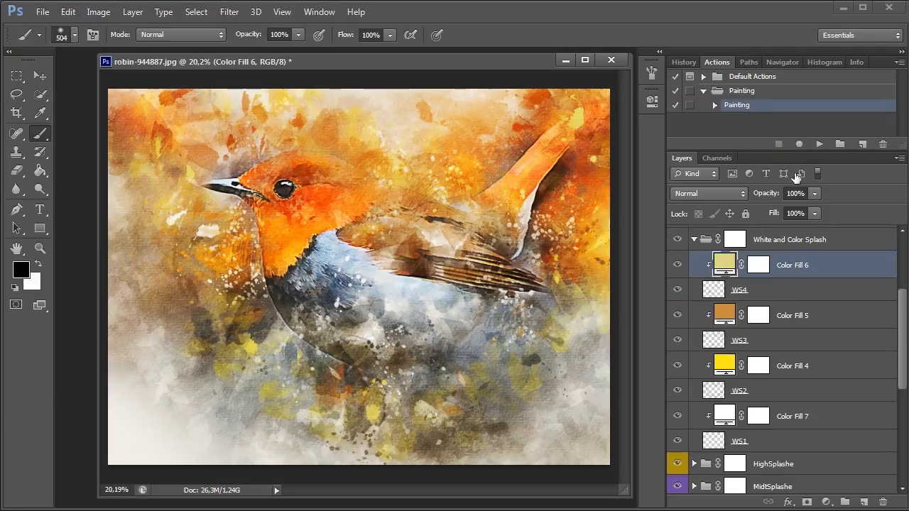
- Compare Color Fill 5, preview red and blue hues, then cancel to keep it orange
{"action": "left_click", "coordinate": [679, 315]}
{"action": "left_click", "coordinate": [680, 314]}
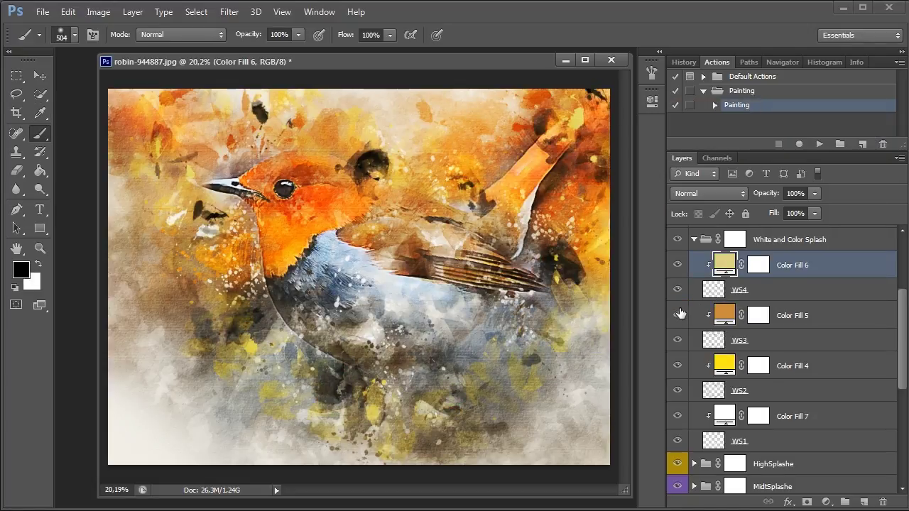
{"action": "double_click", "coordinate": [724, 315]}
{"action": "left_click", "coordinate": [638, 152]}
{"action": "left_click_drag", "start_coordinate": [635, 156], "coordinate": [648, 138]}
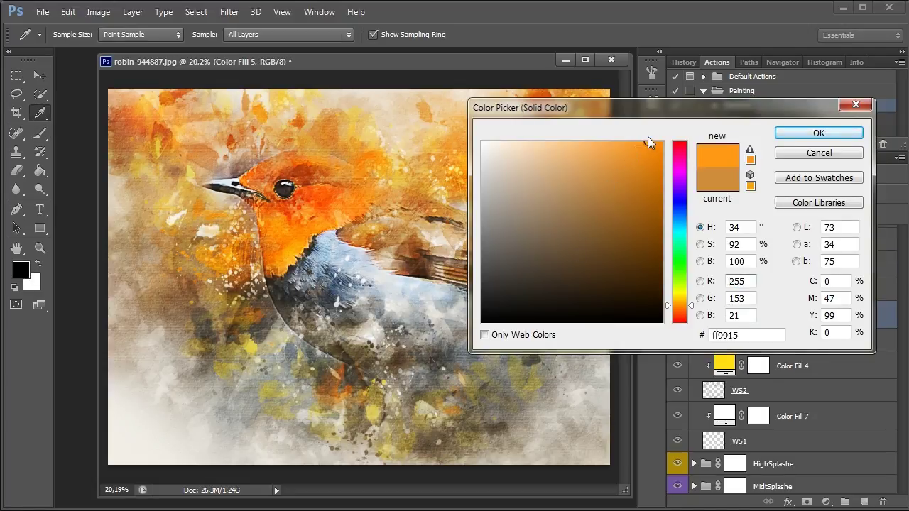
{"action": "left_click_drag", "start_coordinate": [684, 291], "coordinate": [687, 151]}
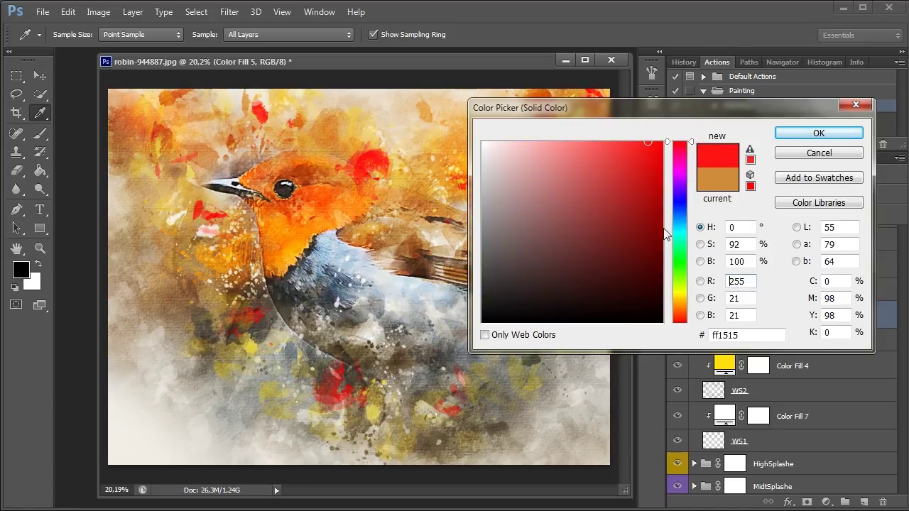
{"action": "left_click", "coordinate": [568, 167]}
{"action": "left_click", "coordinate": [682, 224]}
{"action": "left_click_drag", "start_coordinate": [682, 226], "coordinate": [682, 317]}
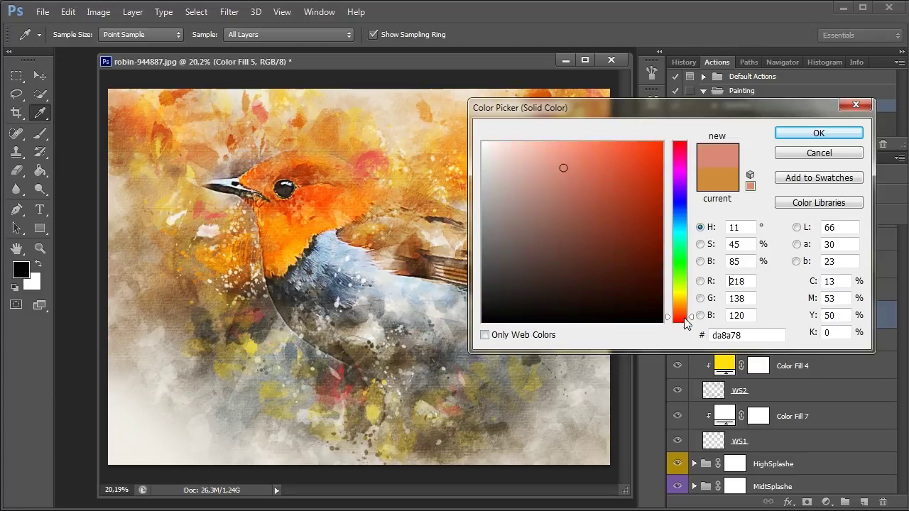
{"action": "left_click", "coordinate": [717, 180]}
{"action": "left_click", "coordinate": [819, 153]}
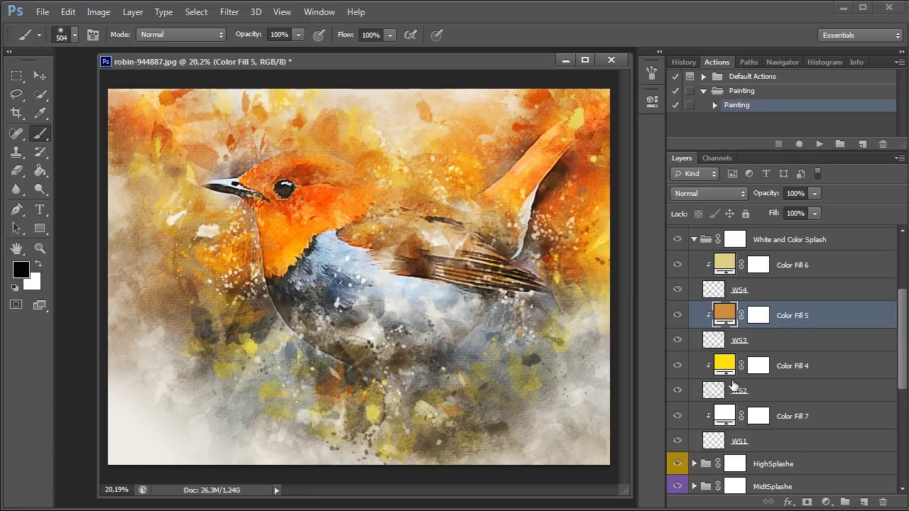
{"action": "left_click", "coordinate": [724, 365]}
{"action": "left_click", "coordinate": [678, 389]}
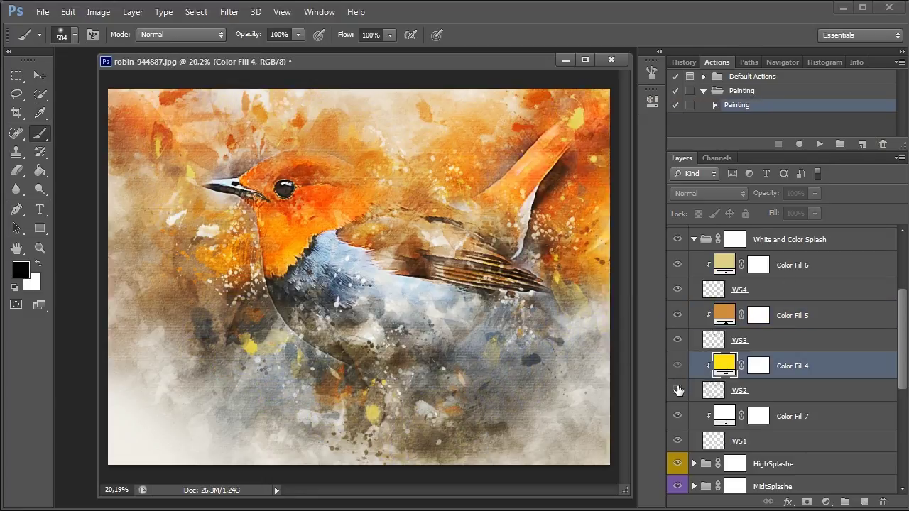
{"action": "left_click", "coordinate": [678, 389]}
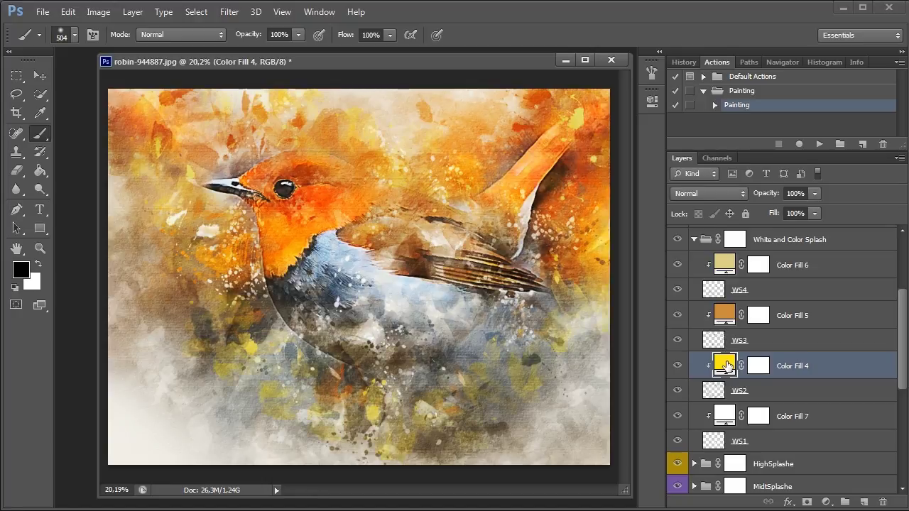
{"action": "double_click", "coordinate": [726, 366]}
{"action": "left_click_drag", "start_coordinate": [652, 147], "coordinate": [641, 172]}
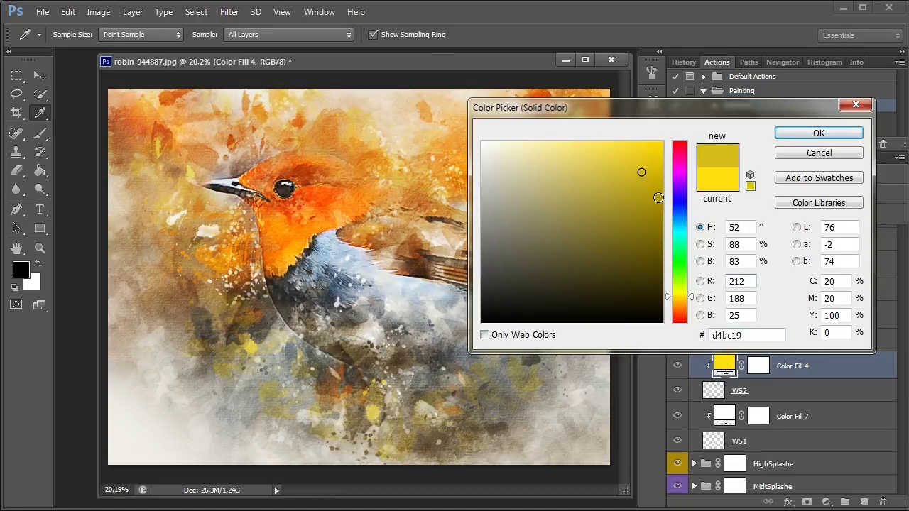
{"action": "mouse_move", "coordinate": [691, 296]}
{"action": "left_mouse_down"}
{"action": "mouse_move", "coordinate": [680, 147]}
{"action": "mouse_move", "coordinate": [680, 324]}
{"action": "mouse_move", "coordinate": [685, 229]}
{"action": "left_mouse_up"}
{"action": "left_click", "coordinate": [651, 148]}
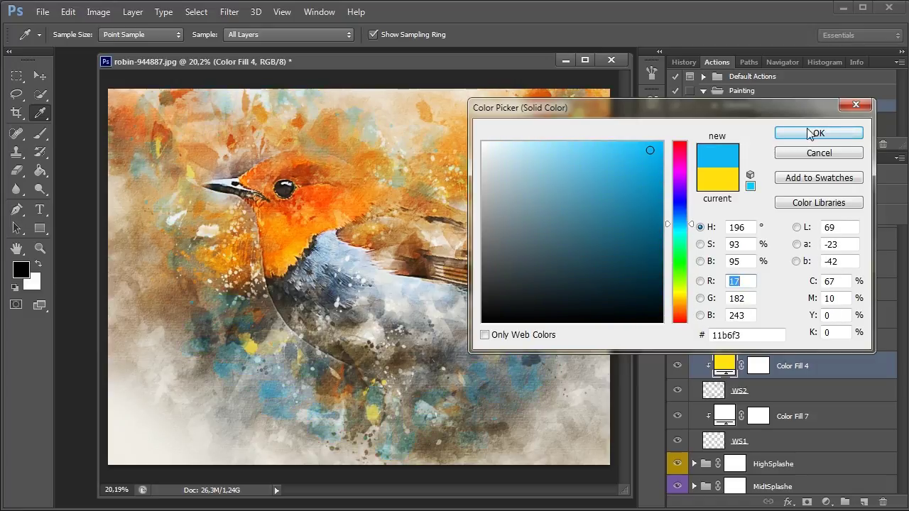
{"action": "left_click", "coordinate": [813, 155]}
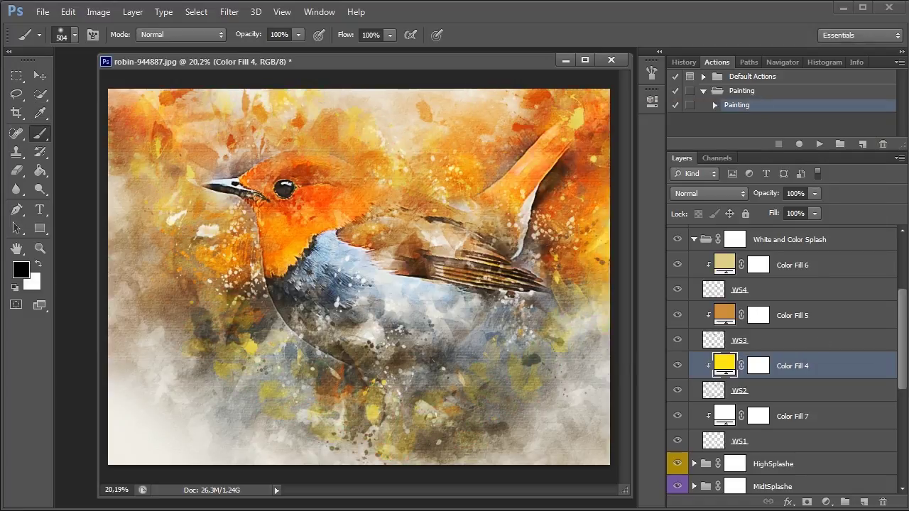
{"action": "scroll", "coordinate": [759, 397], "scroll_direction": "up", "scroll_amount": 1}
{"action": "scroll", "coordinate": [759, 397], "scroll_direction": "up", "scroll_amount": 2}
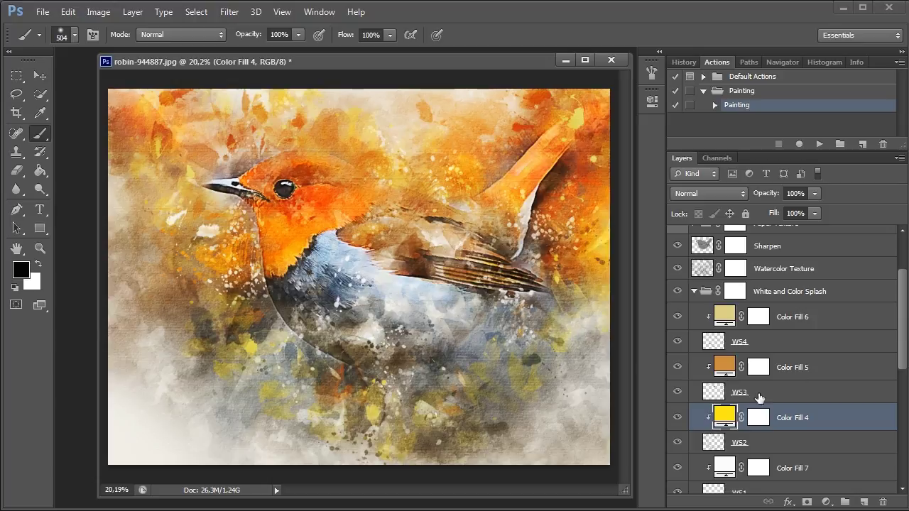
{"action": "left_click", "coordinate": [678, 419]}
- Compare Watercolor Texture on and off and fine-tune its opacity
{"action": "left_click", "coordinate": [694, 292]}
{"action": "left_click_drag", "start_coordinate": [902, 311], "coordinate": [902, 279]}
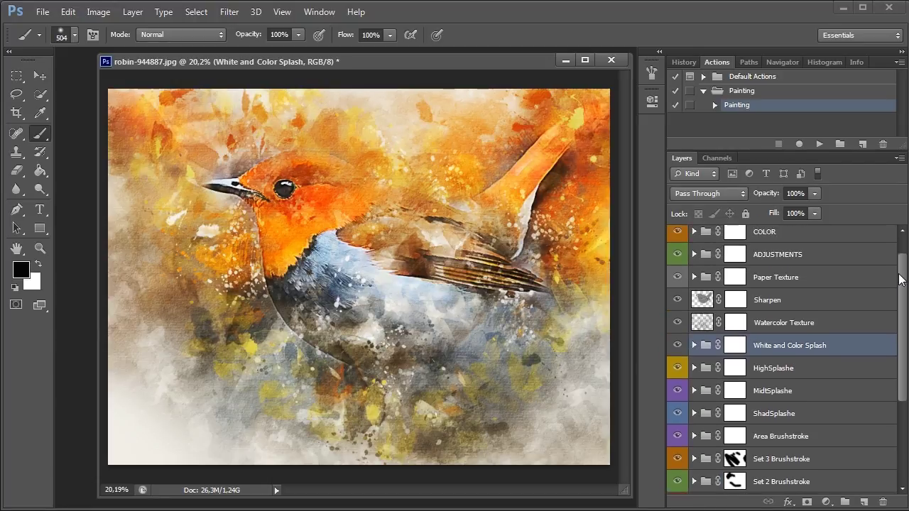
{"action": "left_click", "coordinate": [731, 325]}
{"action": "left_click", "coordinate": [677, 326]}
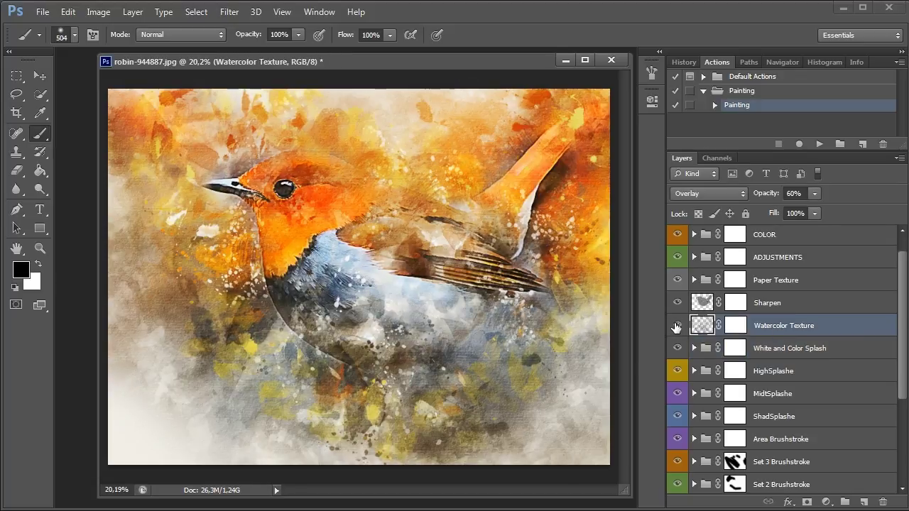
{"action": "left_click", "coordinate": [677, 326]}
{"action": "left_click", "coordinate": [815, 193]}
{"action": "left_click_drag", "start_coordinate": [792, 207], "coordinate": [783, 210]}
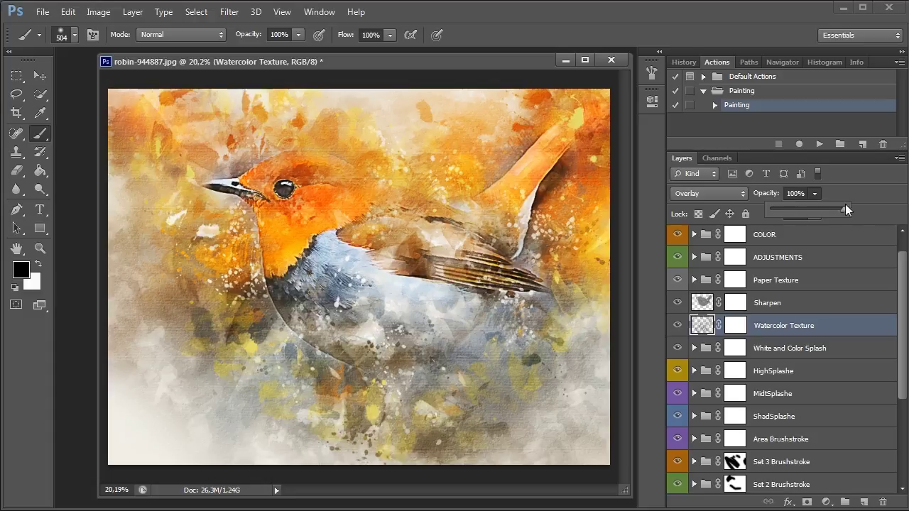
{"action": "left_click_drag", "start_coordinate": [845, 204], "coordinate": [856, 204]}
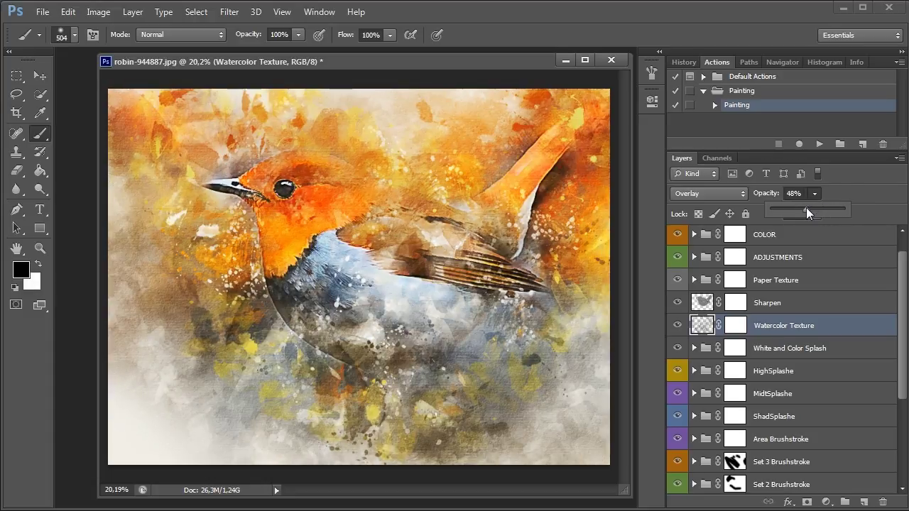
- Compare the Sharpen layer on and off and set its opacity to 75%
{"action": "left_click", "coordinate": [771, 314]}
{"action": "left_click", "coordinate": [677, 303]}
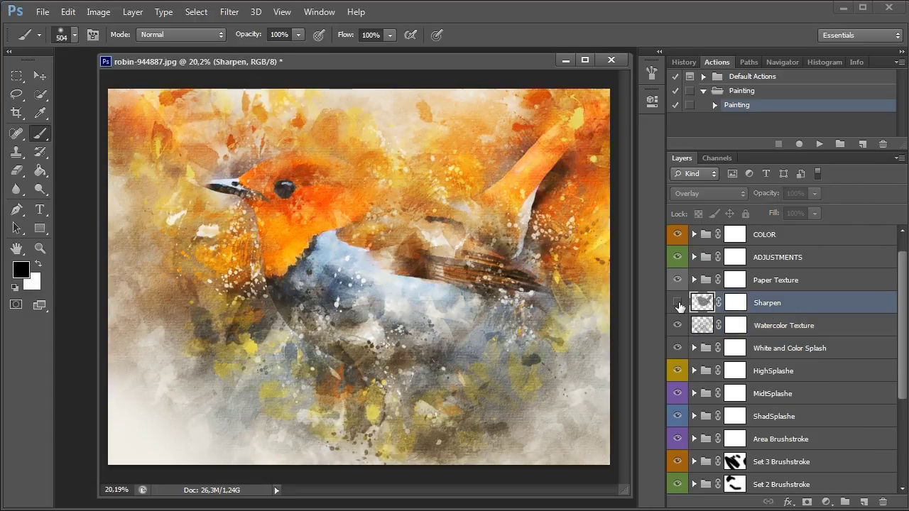
{"action": "left_click", "coordinate": [678, 302]}
{"action": "left_click", "coordinate": [678, 303]}
{"action": "left_click", "coordinate": [814, 193]}
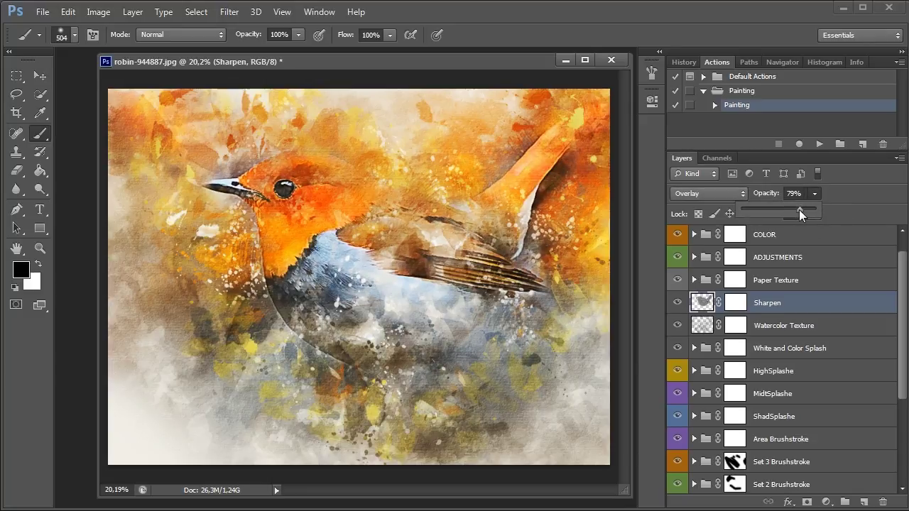
{"action": "mouse_move", "coordinate": [767, 212]}
{"action": "left_mouse_down"}
{"action": "mouse_move", "coordinate": [755, 212]}
{"action": "mouse_move", "coordinate": [797, 205]}
{"action": "left_mouse_up"}
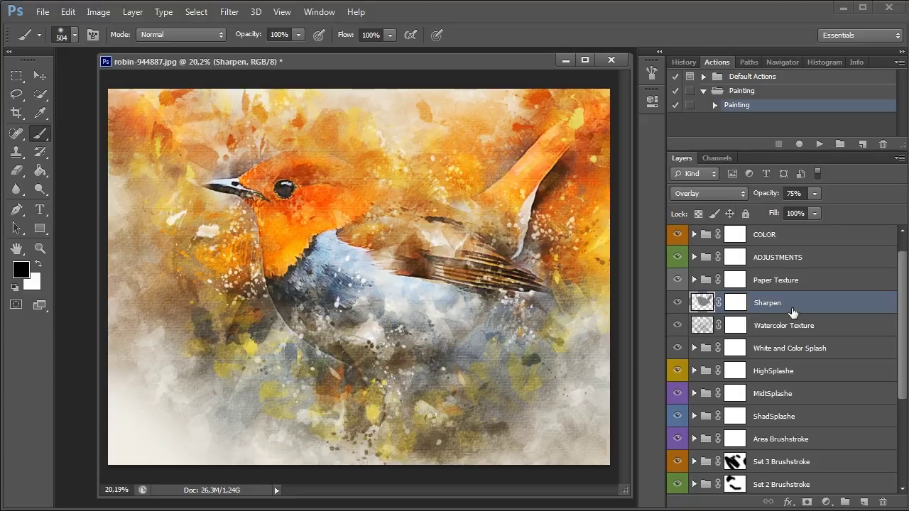
{"action": "left_click", "coordinate": [778, 281]}
- Expand Paper Texture and zoom in on the robin's head to inspect the grain
{"action": "left_click", "coordinate": [677, 280]}
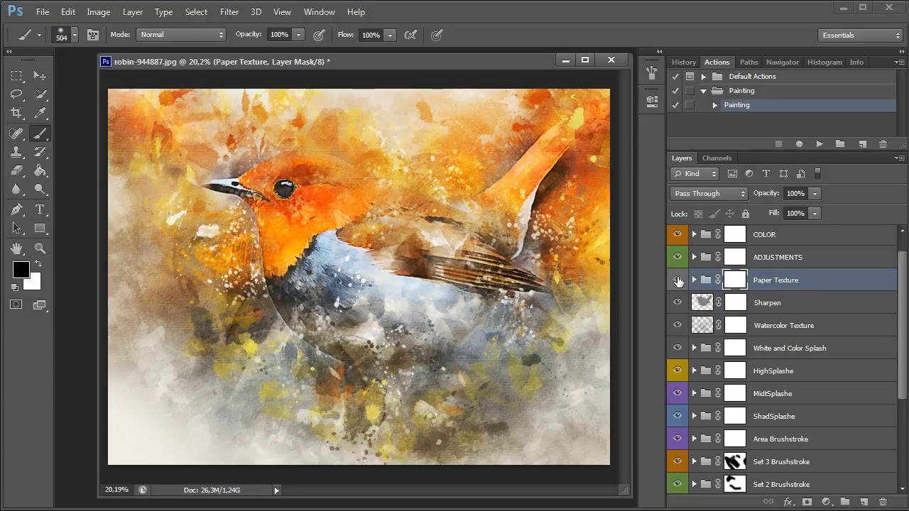
{"action": "left_click", "coordinate": [694, 280]}
{"action": "left_click", "coordinate": [41, 248]}
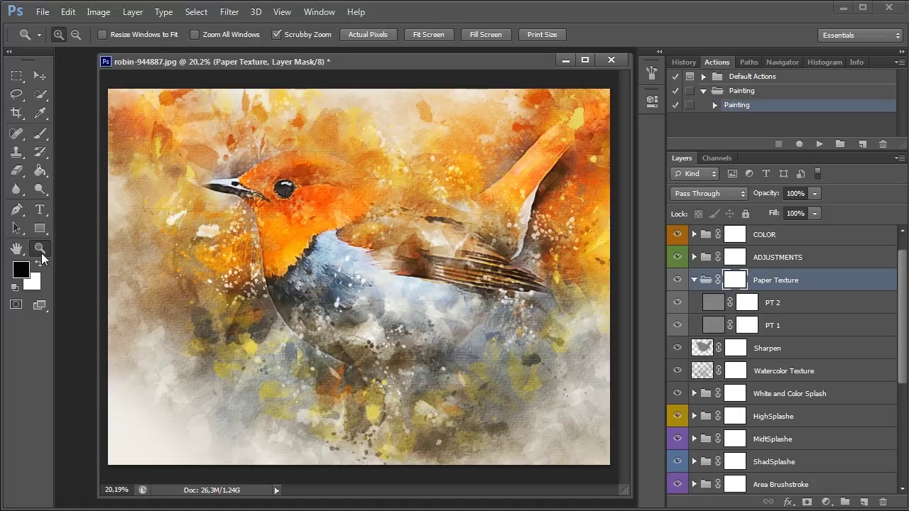
{"action": "left_click", "coordinate": [279, 220]}
{"action": "left_click", "coordinate": [255, 240]}
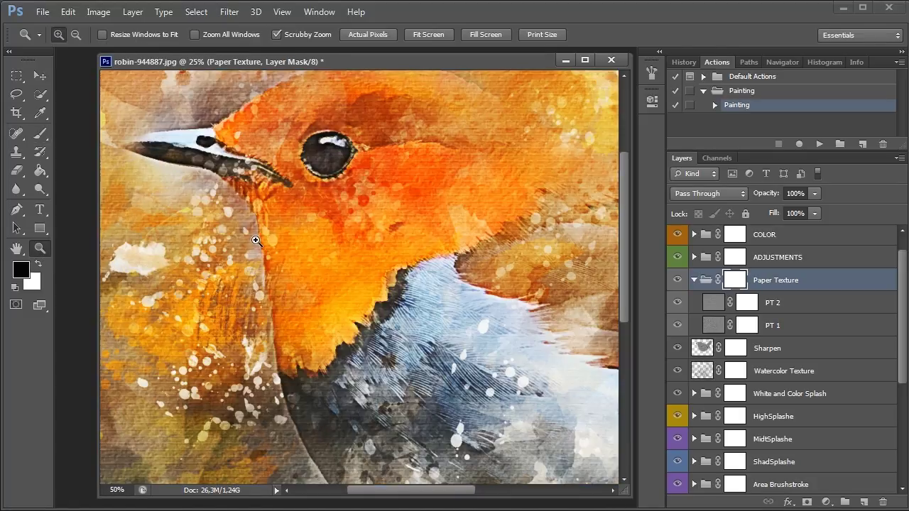
{"action": "left_click", "coordinate": [257, 240]}
{"action": "left_click", "coordinate": [266, 240]}
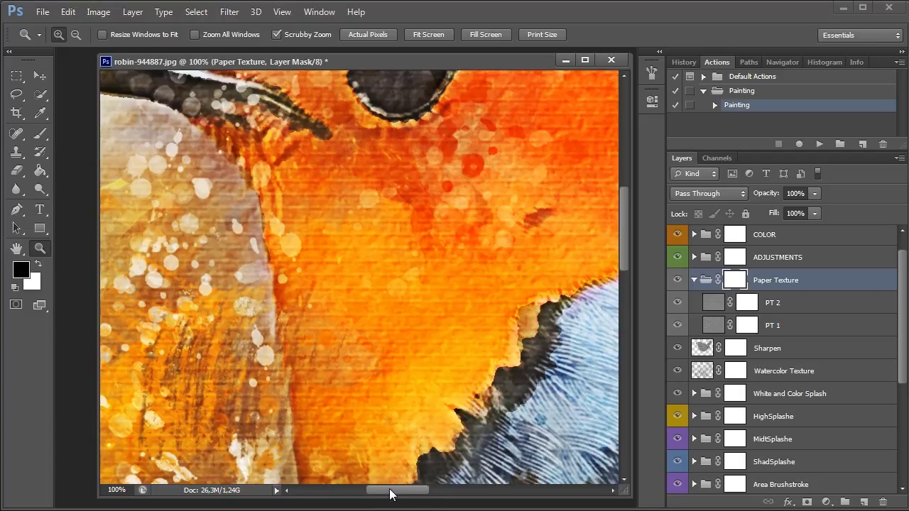
{"action": "mouse_move", "coordinate": [389, 494]}
{"action": "left_mouse_down"}
{"action": "mouse_move", "coordinate": [339, 499]}
{"action": "mouse_move", "coordinate": [348, 493]}
{"action": "left_mouse_up"}
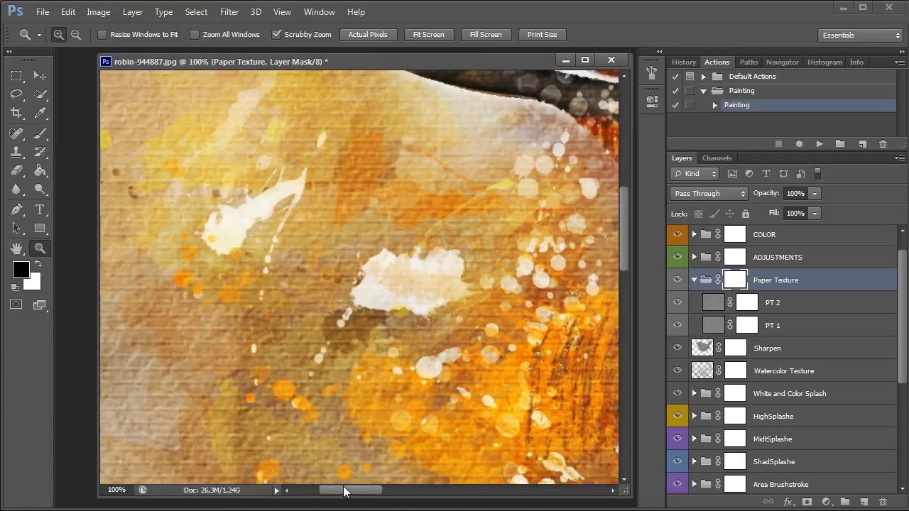
- Compare Paper Texture, PT 1 and striped PT 2 on and off, then zoom back out
{"action": "left_click", "coordinate": [678, 280]}
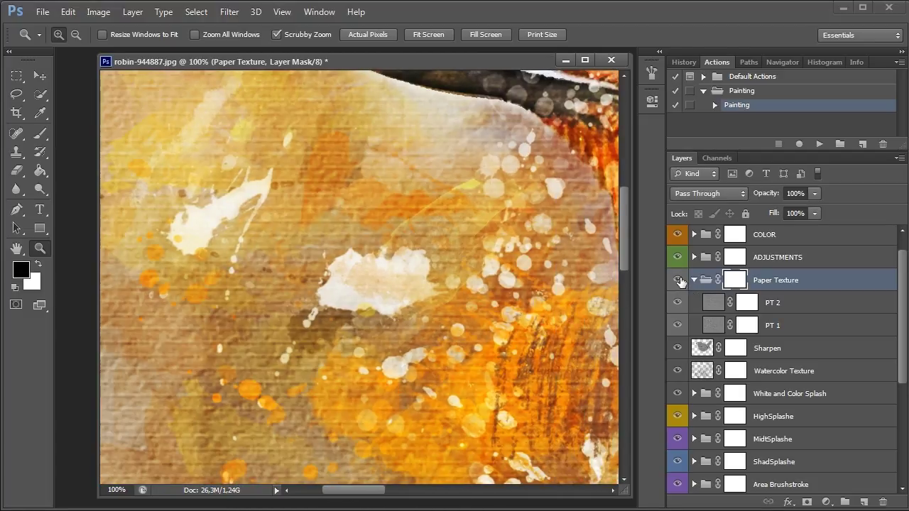
{"action": "left_click", "coordinate": [678, 280]}
{"action": "left_click", "coordinate": [678, 303]}
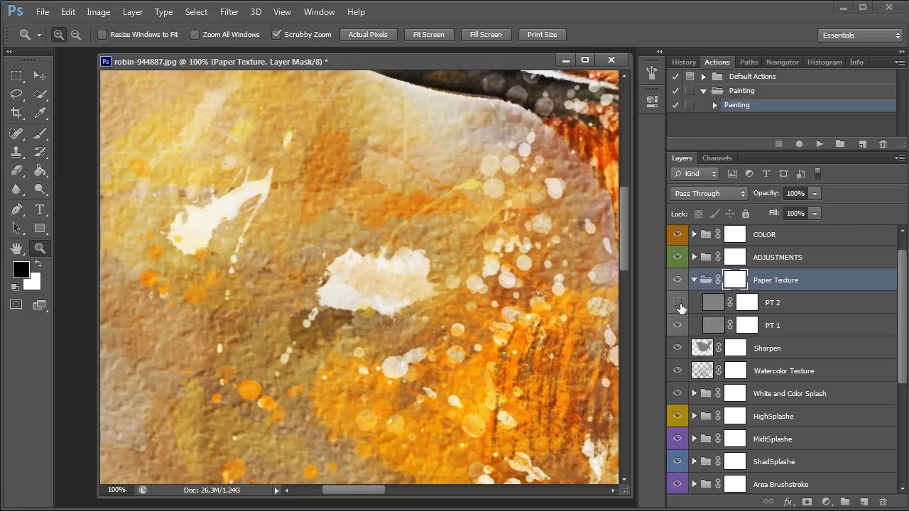
{"action": "left_click", "coordinate": [799, 332]}
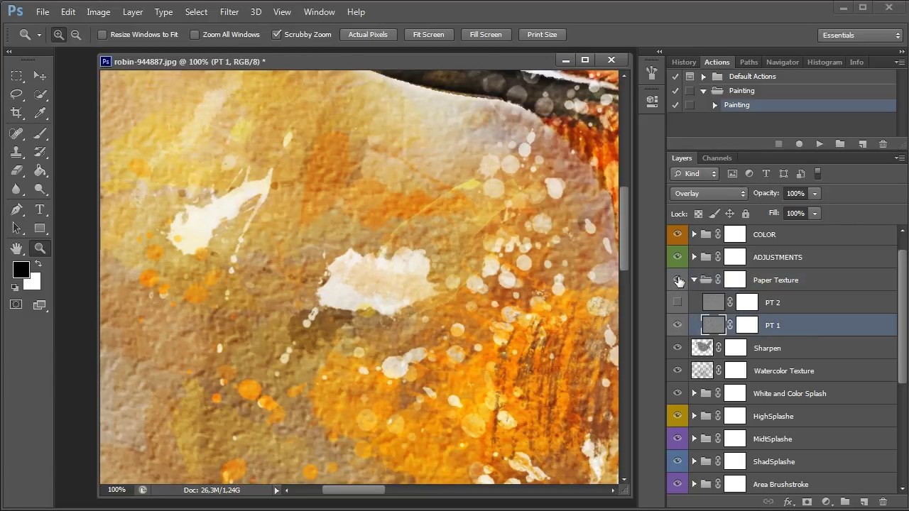
{"action": "left_click", "coordinate": [678, 280]}
{"action": "left_click", "coordinate": [677, 303]}
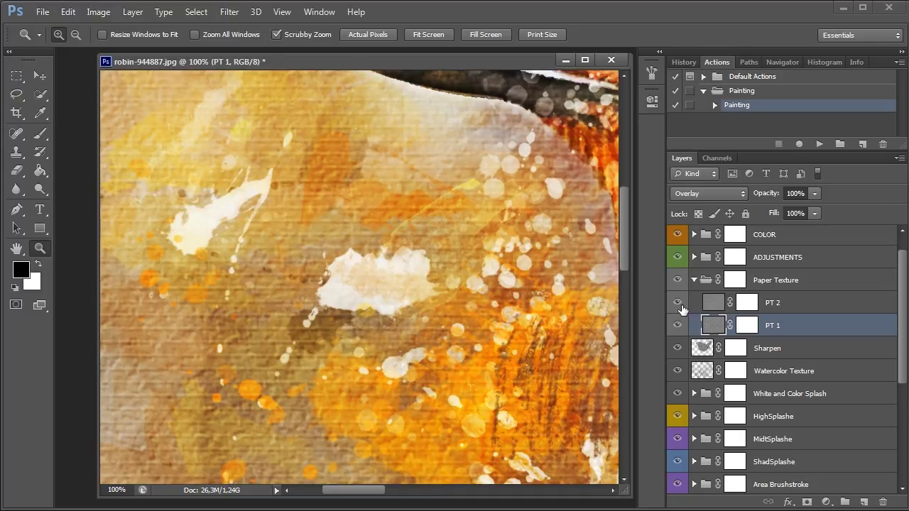
{"action": "left_click", "coordinate": [355, 206], "text": "alt"}
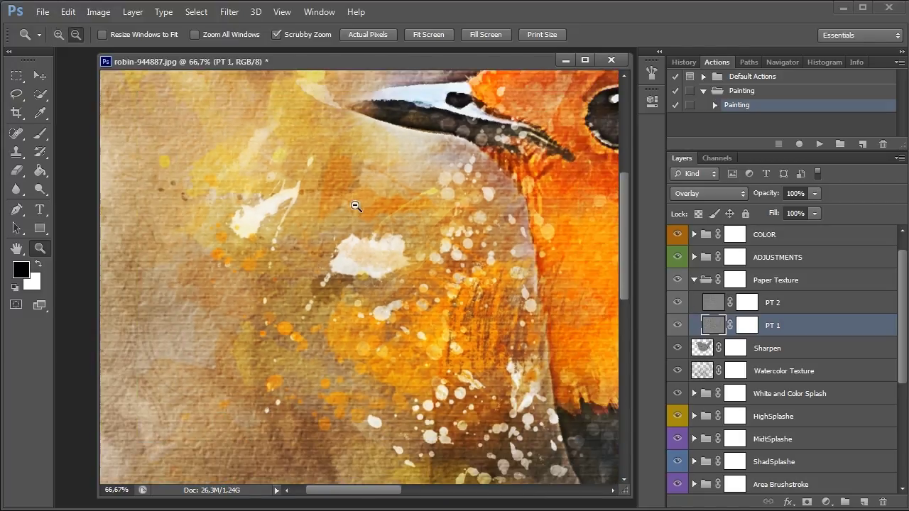
{"action": "left_click", "coordinate": [399, 204], "text": "alt"}
{"action": "left_click", "coordinate": [400, 204], "text": "alt"}
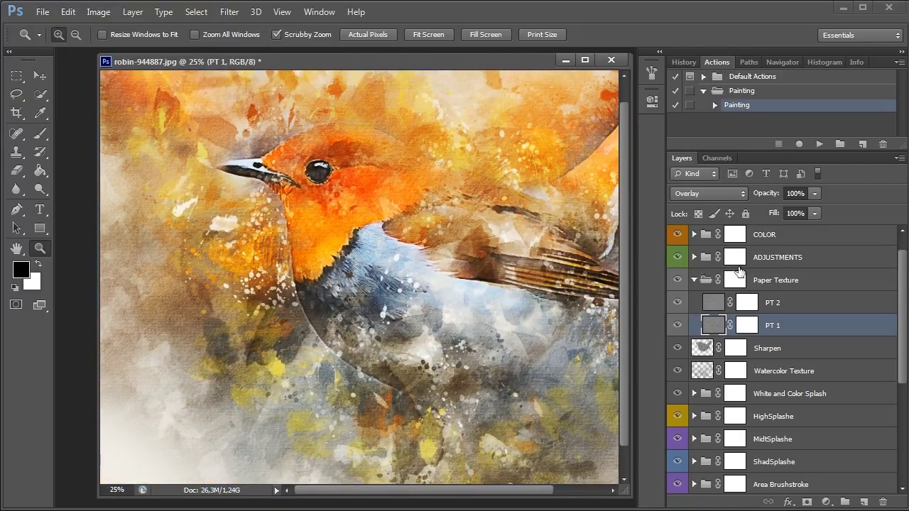
- Collapse the Paper Texture group and set its opacity to 61%
{"action": "left_click", "coordinate": [791, 284]}
{"action": "left_click", "coordinate": [694, 280]}
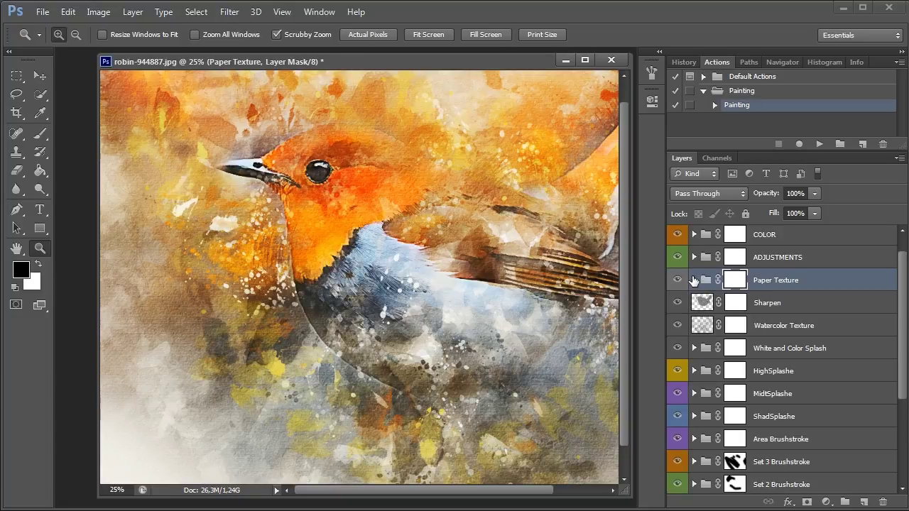
{"action": "left_click", "coordinate": [815, 193]}
{"action": "left_click_drag", "start_coordinate": [773, 206], "coordinate": [791, 207]}
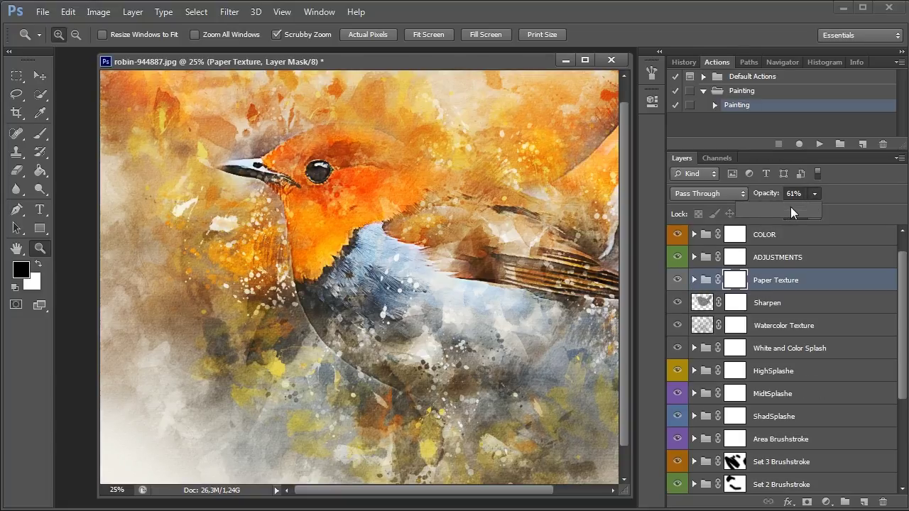
{"action": "left_click", "coordinate": [793, 280]}
{"action": "scroll", "coordinate": [881, 288], "scroll_direction": "up", "scroll_amount": 1}
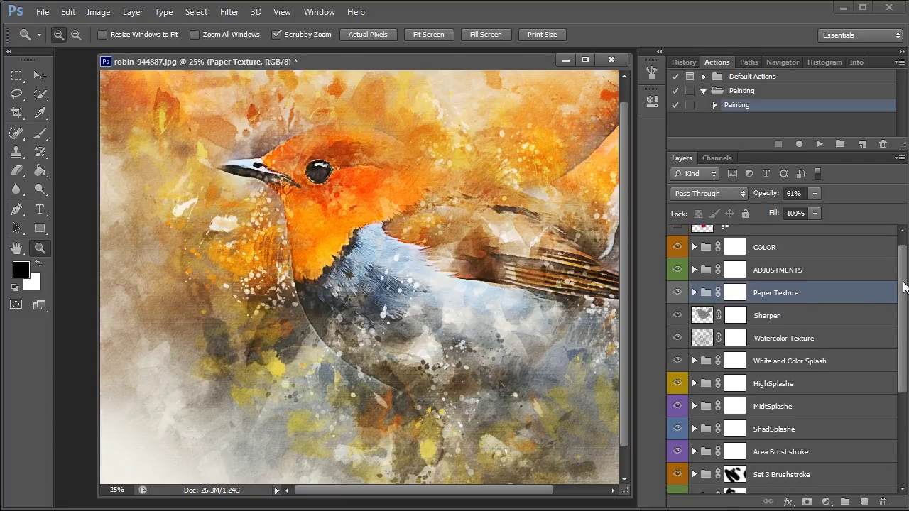
{"action": "scroll", "coordinate": [838, 288], "scroll_direction": "up", "scroll_amount": 1}
{"action": "left_click", "coordinate": [760, 283]}
- Expand ADJUSTMENTS, compare with Hue/Saturation 1 off, and nudge both Curves 1 points upward
{"action": "left_click", "coordinate": [694, 283]}
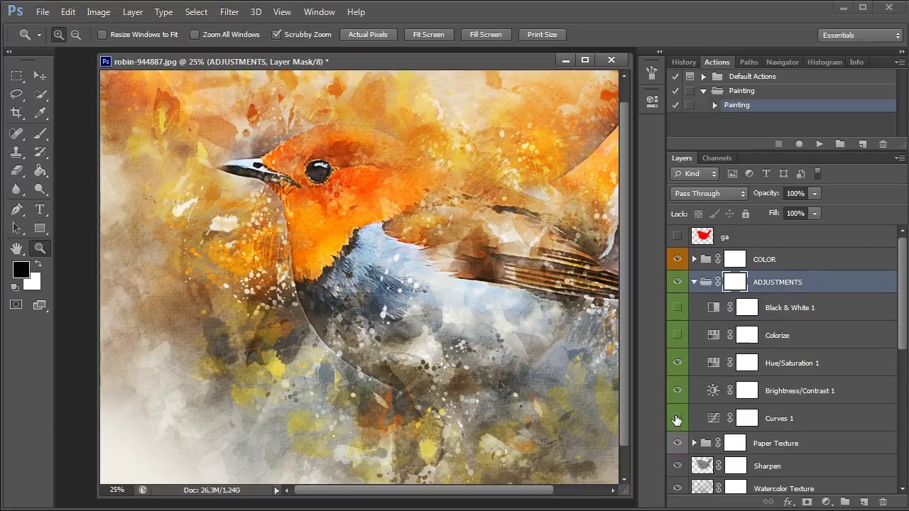
{"action": "left_click", "coordinate": [677, 363]}
{"action": "left_click", "coordinate": [678, 363]}
{"action": "double_click", "coordinate": [713, 421]}
{"action": "left_click_drag", "start_coordinate": [535, 268], "coordinate": [533, 270]}
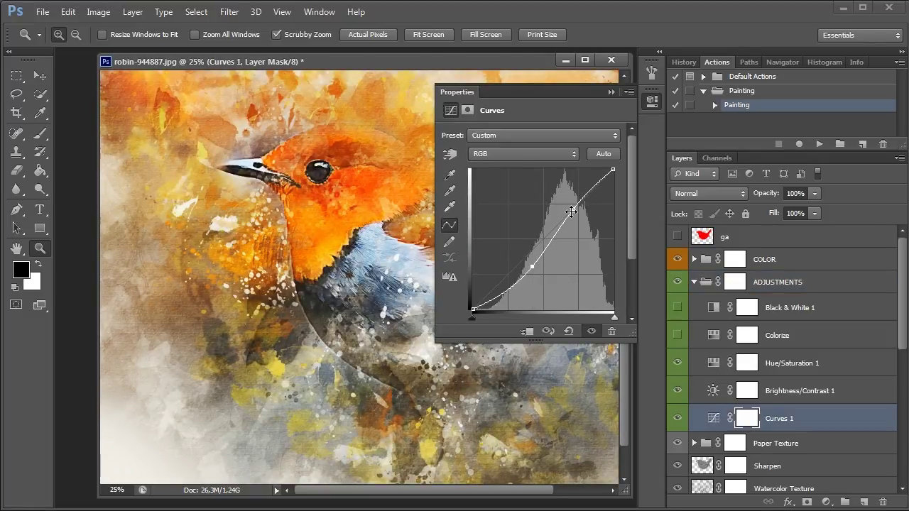
{"action": "left_click_drag", "start_coordinate": [571, 211], "coordinate": [574, 202]}
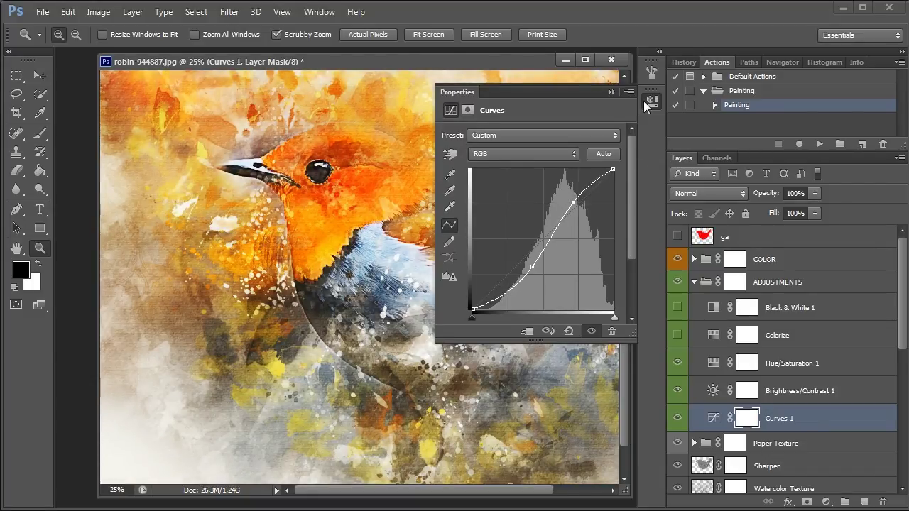
{"action": "left_click", "coordinate": [644, 101]}
- Adjust Brightness/Contrast 1's contrast, then set Hue/Saturation 1 saturation to +7
{"action": "double_click", "coordinate": [715, 393]}
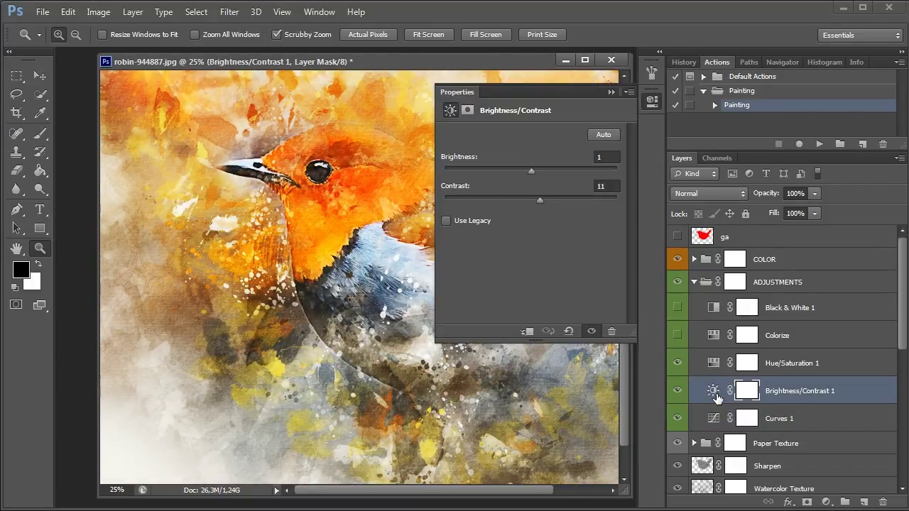
{"action": "mouse_move", "coordinate": [542, 199]}
{"action": "left_mouse_down"}
{"action": "mouse_move", "coordinate": [601, 199]}
{"action": "mouse_move", "coordinate": [486, 199]}
{"action": "mouse_move", "coordinate": [535, 194]}
{"action": "mouse_move", "coordinate": [526, 171]}
{"action": "mouse_move", "coordinate": [534, 199]}
{"action": "left_mouse_up"}
{"action": "left_click", "coordinate": [714, 363]}
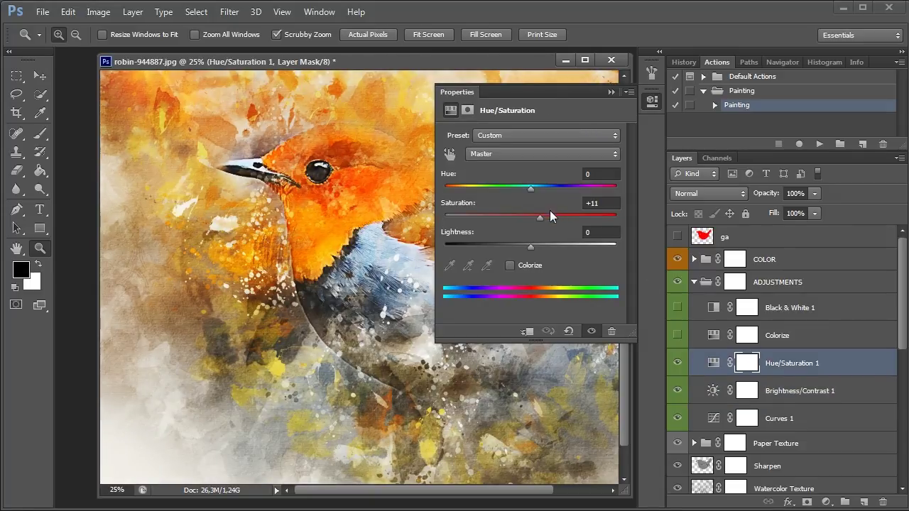
{"action": "mouse_move", "coordinate": [549, 210]}
{"action": "left_mouse_down"}
{"action": "mouse_move", "coordinate": [643, 214]}
{"action": "mouse_move", "coordinate": [336, 210]}
{"action": "left_mouse_up"}
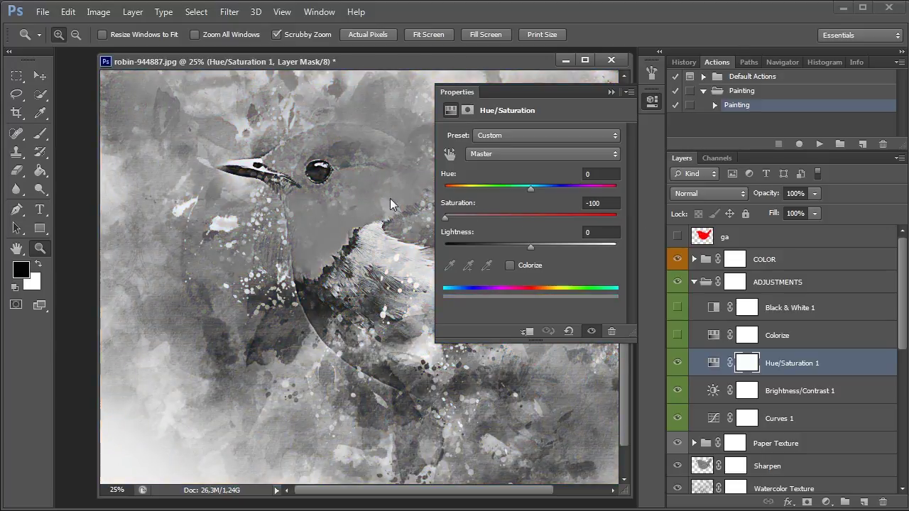
{"action": "mouse_move", "coordinate": [390, 199]}
{"action": "left_mouse_down"}
{"action": "mouse_move", "coordinate": [546, 209]}
{"action": "mouse_move", "coordinate": [537, 211]}
{"action": "mouse_move", "coordinate": [516, 192]}
{"action": "mouse_move", "coordinate": [446, 191]}
{"action": "mouse_move", "coordinate": [617, 190]}
{"action": "mouse_move", "coordinate": [530, 185]}
{"action": "left_mouse_up"}
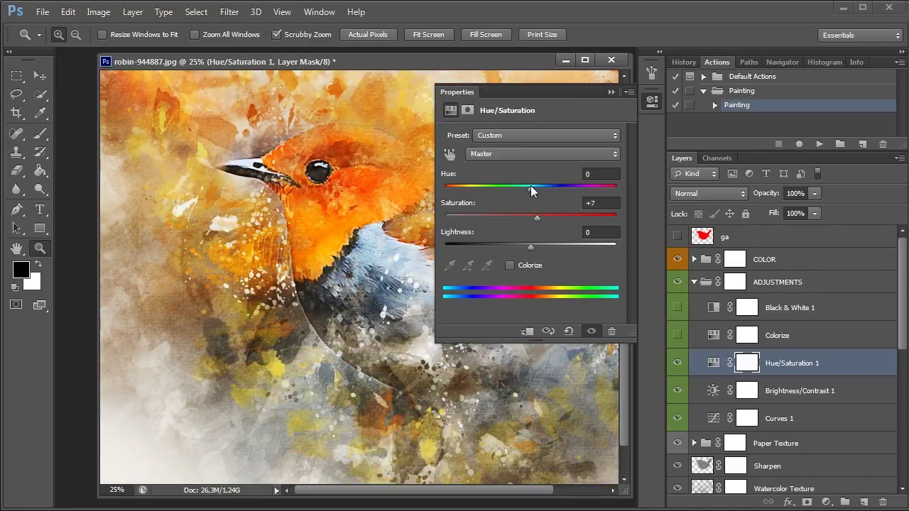
- Turn on Colorize, shift its hue and lower its saturation, then hide it again
{"action": "left_click", "coordinate": [652, 100]}
{"action": "left_click", "coordinate": [782, 338]}
{"action": "left_click", "coordinate": [677, 335]}
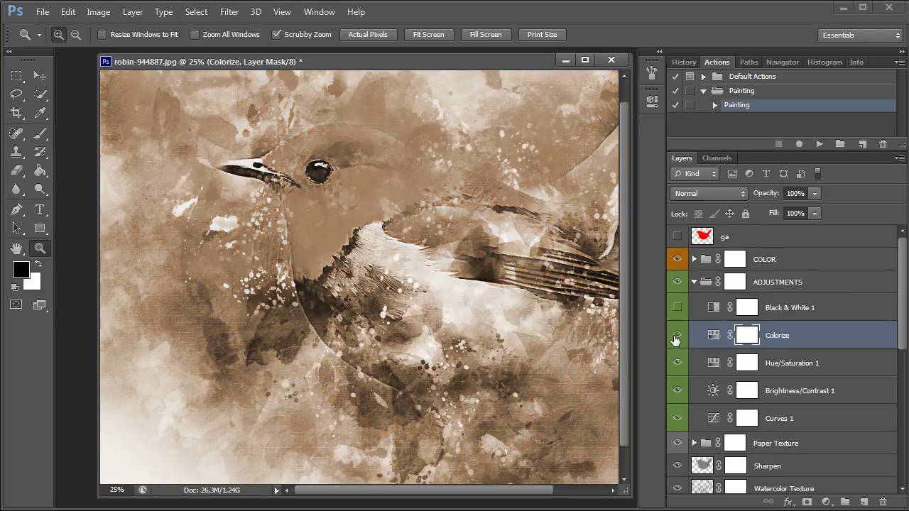
{"action": "left_click", "coordinate": [676, 335]}
{"action": "double_click", "coordinate": [713, 335]}
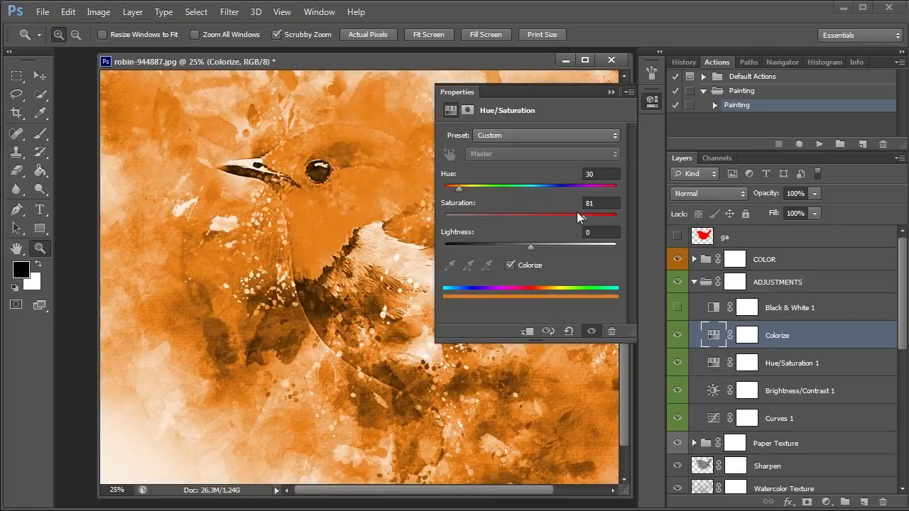
{"action": "left_click_drag", "start_coordinate": [461, 185], "coordinate": [534, 187]}
{"action": "mouse_move", "coordinate": [583, 216]}
{"action": "left_mouse_down"}
{"action": "mouse_move", "coordinate": [526, 216]}
{"action": "mouse_move", "coordinate": [561, 188]}
{"action": "mouse_move", "coordinate": [592, 188]}
{"action": "mouse_move", "coordinate": [450, 191]}
{"action": "left_mouse_up"}
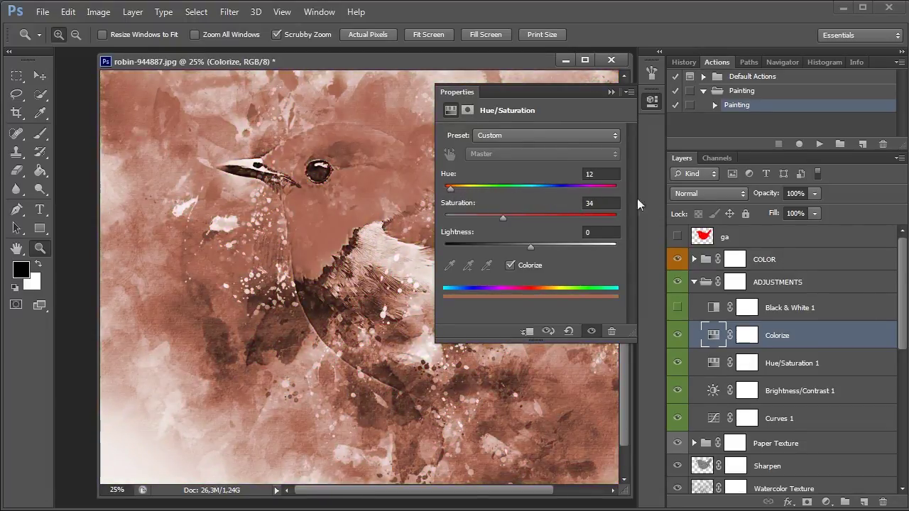
{"action": "left_click", "coordinate": [678, 335]}
- Set Black & White 1 to raised Reds, Cyans −159, Blues −200, lower opacity, then hide it
{"action": "left_click", "coordinate": [677, 308]}
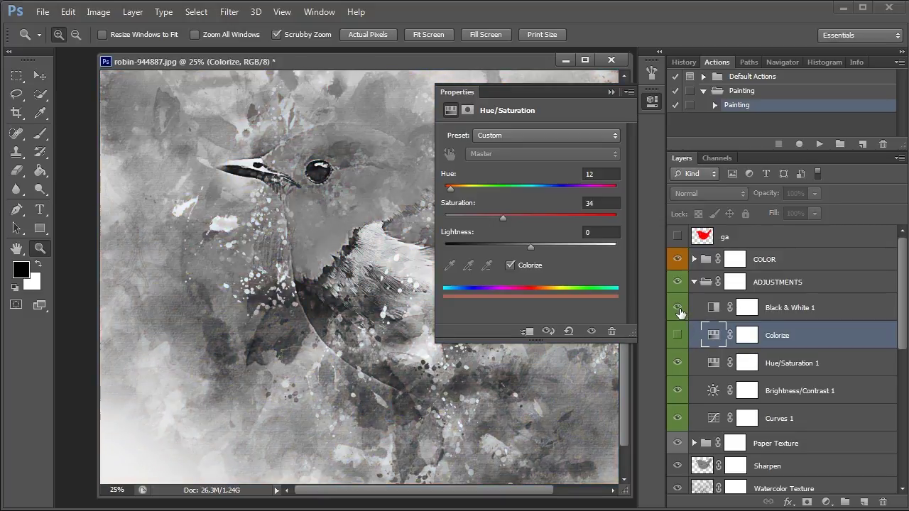
{"action": "left_click", "coordinate": [713, 307]}
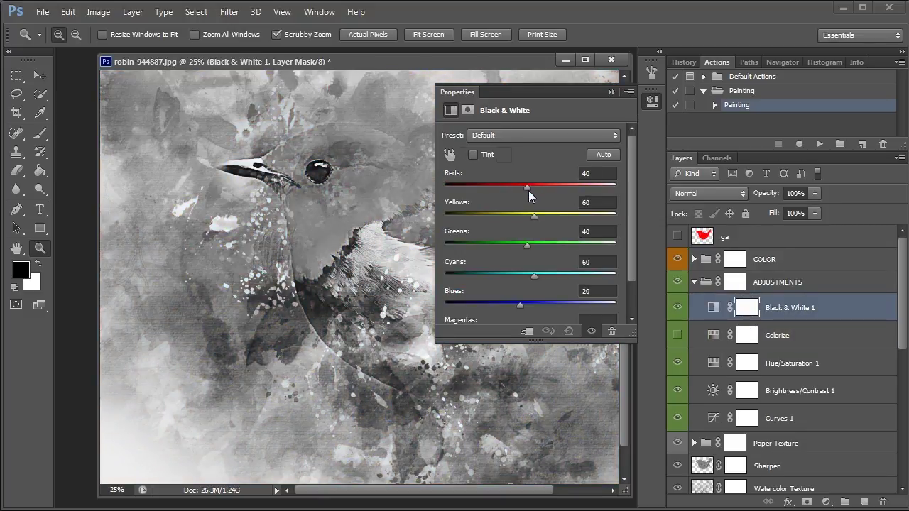
{"action": "mouse_move", "coordinate": [529, 190]}
{"action": "left_mouse_down"}
{"action": "mouse_move", "coordinate": [480, 193]}
{"action": "mouse_move", "coordinate": [558, 189]}
{"action": "mouse_move", "coordinate": [483, 217]}
{"action": "mouse_move", "coordinate": [517, 211]}
{"action": "mouse_move", "coordinate": [509, 211]}
{"action": "left_mouse_up"}
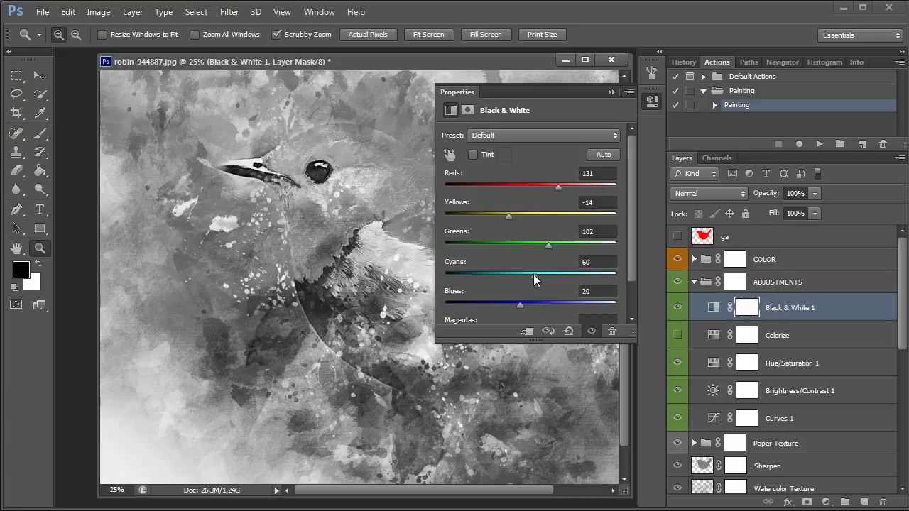
{"action": "mouse_move", "coordinate": [534, 274]}
{"action": "left_mouse_down"}
{"action": "mouse_move", "coordinate": [488, 275]}
{"action": "mouse_move", "coordinate": [605, 276]}
{"action": "mouse_move", "coordinate": [480, 277]}
{"action": "left_mouse_up"}
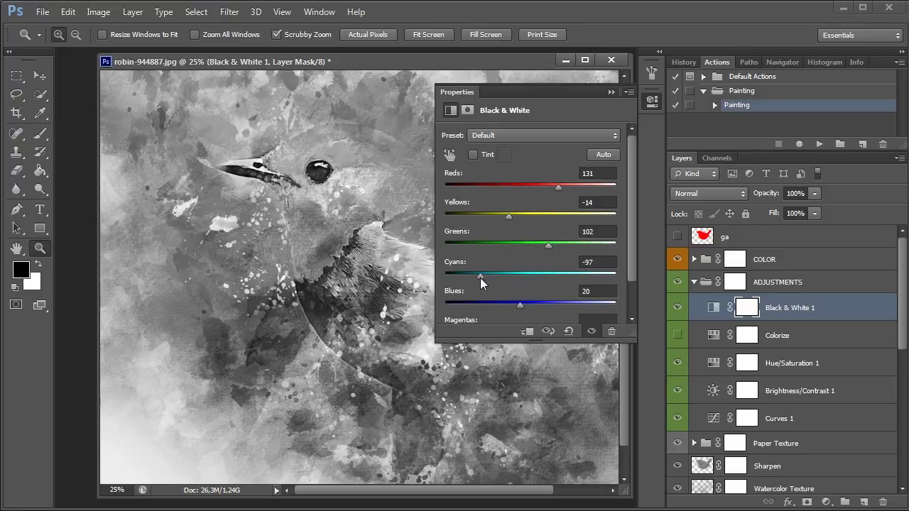
{"action": "mouse_move", "coordinate": [526, 305]}
{"action": "left_mouse_down"}
{"action": "mouse_move", "coordinate": [476, 305]}
{"action": "mouse_move", "coordinate": [574, 304]}
{"action": "mouse_move", "coordinate": [429, 302]}
{"action": "left_mouse_up"}
{"action": "left_click_drag", "start_coordinate": [465, 274], "coordinate": [458, 274]}
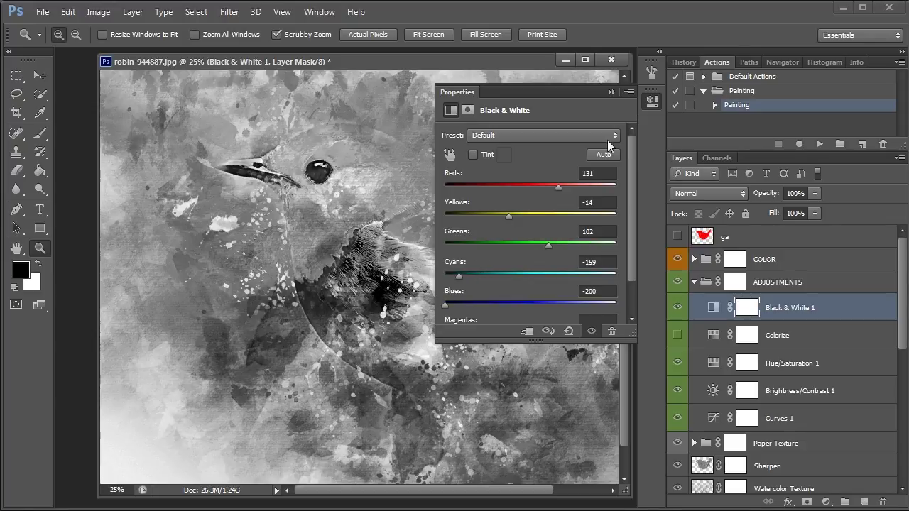
{"action": "left_click", "coordinate": [647, 103]}
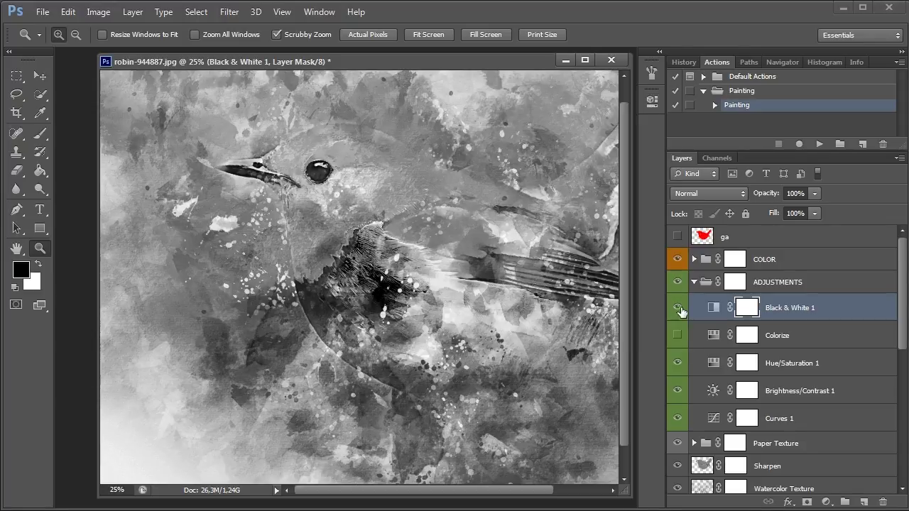
{"action": "left_click", "coordinate": [814, 194]}
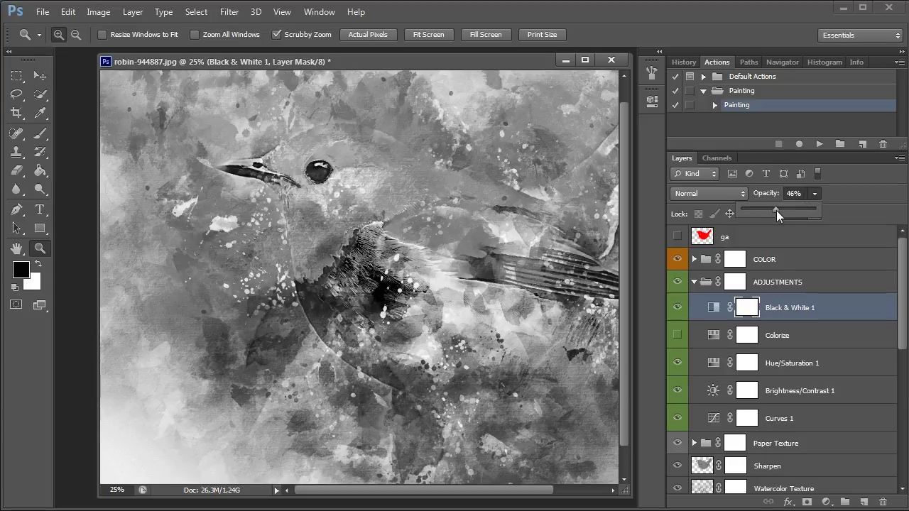
{"action": "left_click_drag", "start_coordinate": [776, 209], "coordinate": [774, 209]}
{"action": "left_click", "coordinate": [677, 307]}
- Collapse ADJUSTMENTS, expand COLOR, and preview the Curves 9 blue and Curves 8 purple variants
{"action": "left_click", "coordinate": [694, 282]}
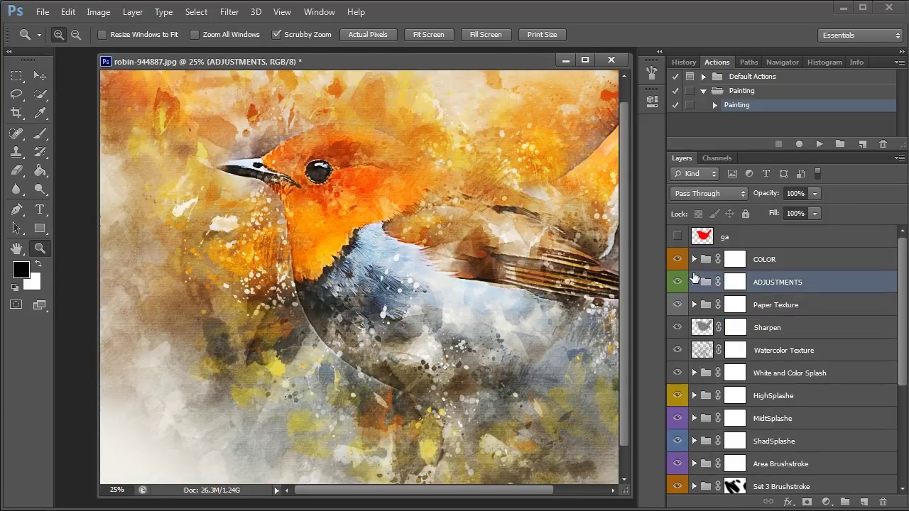
{"action": "left_click", "coordinate": [694, 259]}
{"action": "scroll", "coordinate": [904, 272], "scroll_direction": "down", "scroll_amount": 2}
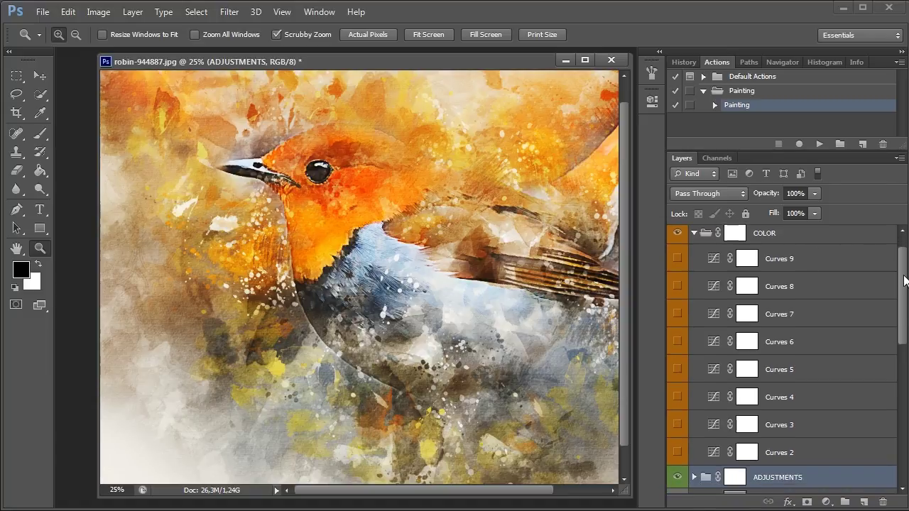
{"action": "left_click", "coordinate": [676, 240]}
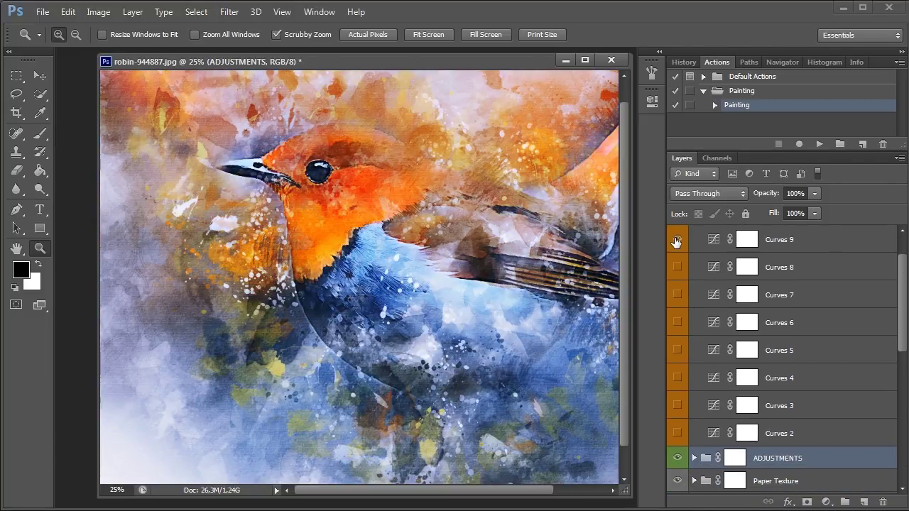
{"action": "left_click", "coordinate": [677, 240]}
{"action": "left_click", "coordinate": [678, 267]}
{"action": "left_click", "coordinate": [678, 267]}
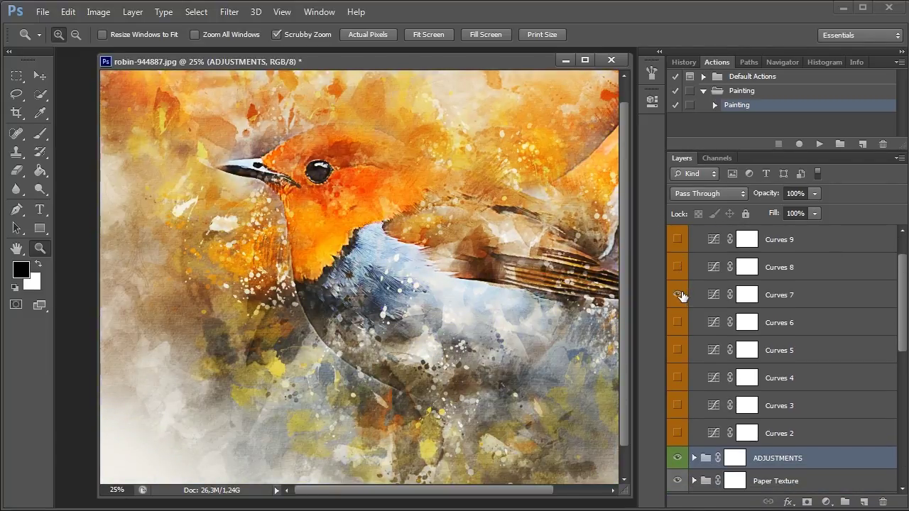
- Preview Curves 7 through Curves 2, then leave Curves 9 on with its mask targeted
{"action": "left_click", "coordinate": [677, 295]}
{"action": "left_click", "coordinate": [677, 323]}
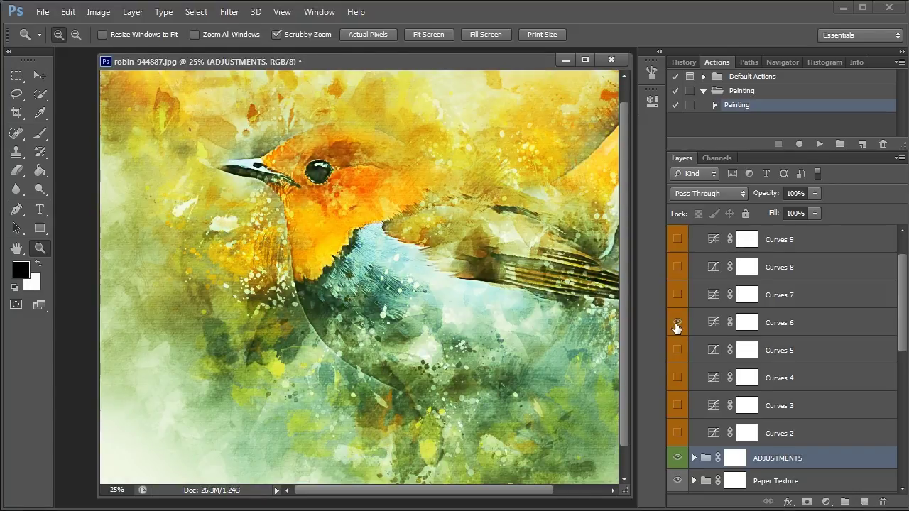
{"action": "left_click", "coordinate": [676, 323]}
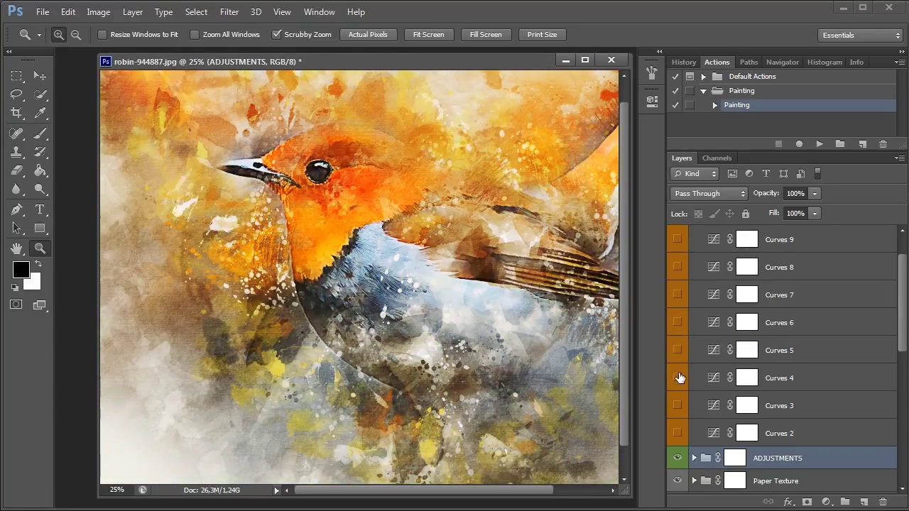
{"action": "left_click", "coordinate": [677, 378]}
{"action": "left_click", "coordinate": [676, 406]}
{"action": "left_click", "coordinate": [677, 406]}
{"action": "left_click", "coordinate": [678, 432]}
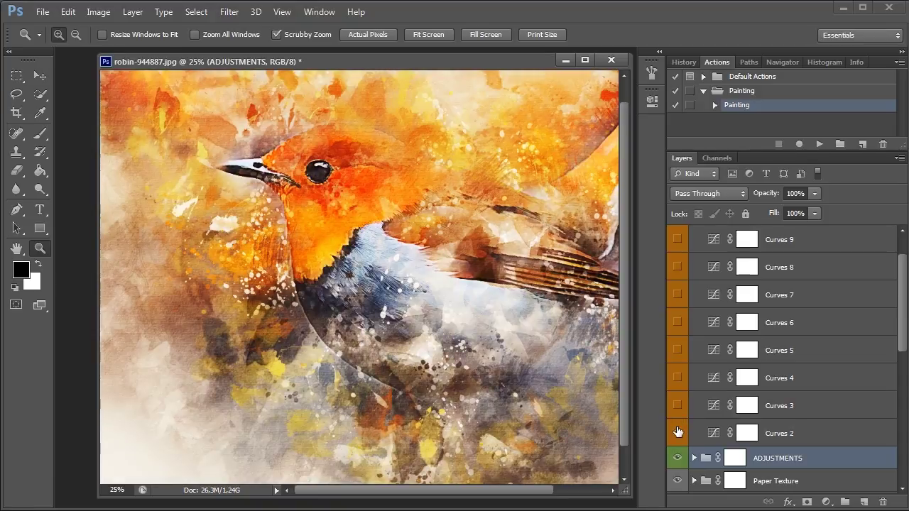
{"action": "left_click", "coordinate": [678, 433]}
{"action": "left_click", "coordinate": [677, 240]}
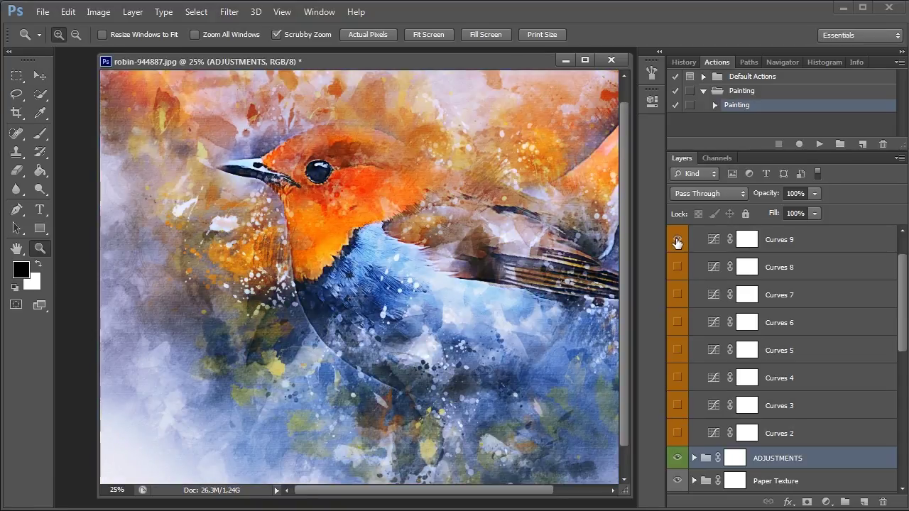
{"action": "left_click", "coordinate": [748, 239]}
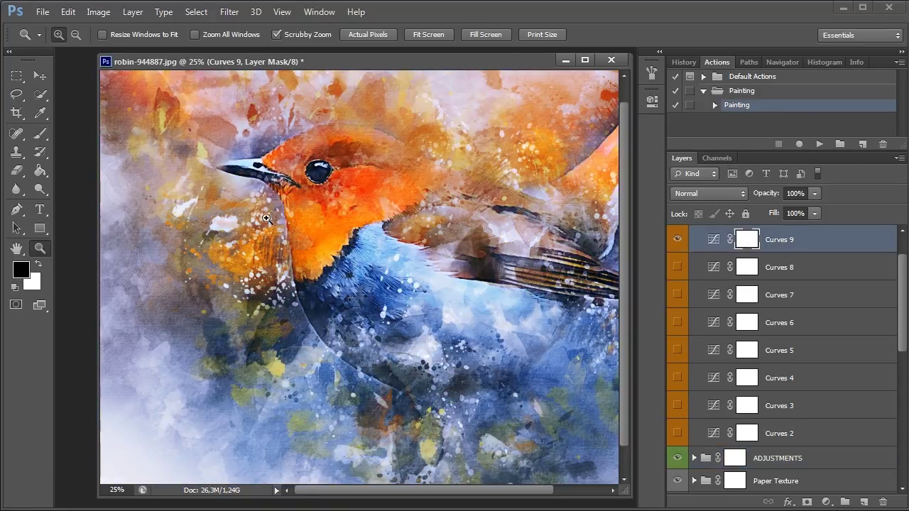
- Paint the Curves 9 mask with the Brush to restore warm tones on the left, top and wing
{"action": "left_click", "coordinate": [42, 134]}
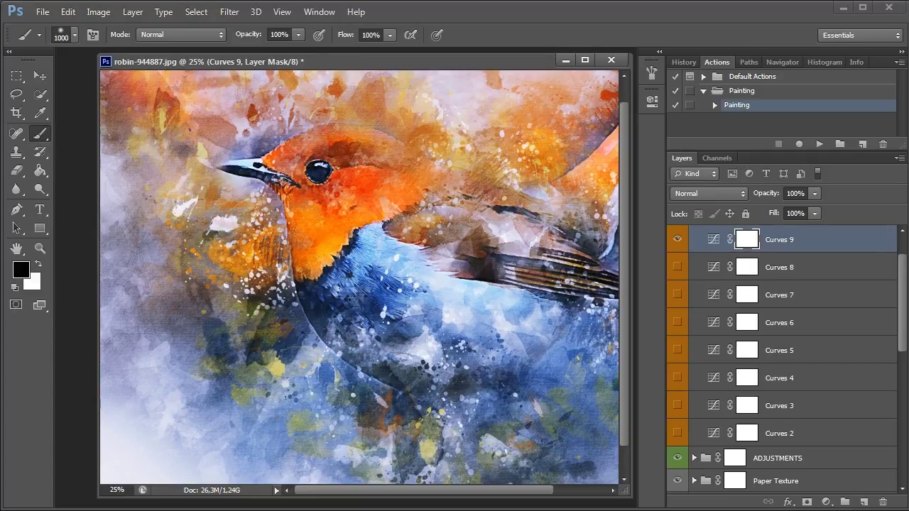
{"action": "mouse_move", "coordinate": [284, 299]}
{"action": "left_mouse_down"}
{"action": "mouse_move", "coordinate": [163, 142]}
{"action": "mouse_move", "coordinate": [583, 128]}
{"action": "mouse_move", "coordinate": [370, 341]}
{"action": "left_mouse_up"}
{"action": "mouse_move", "coordinate": [540, 235]}
{"action": "left_mouse_down"}
{"action": "mouse_move", "coordinate": [529, 291]}
{"action": "mouse_move", "coordinate": [475, 319]}
{"action": "left_mouse_up"}
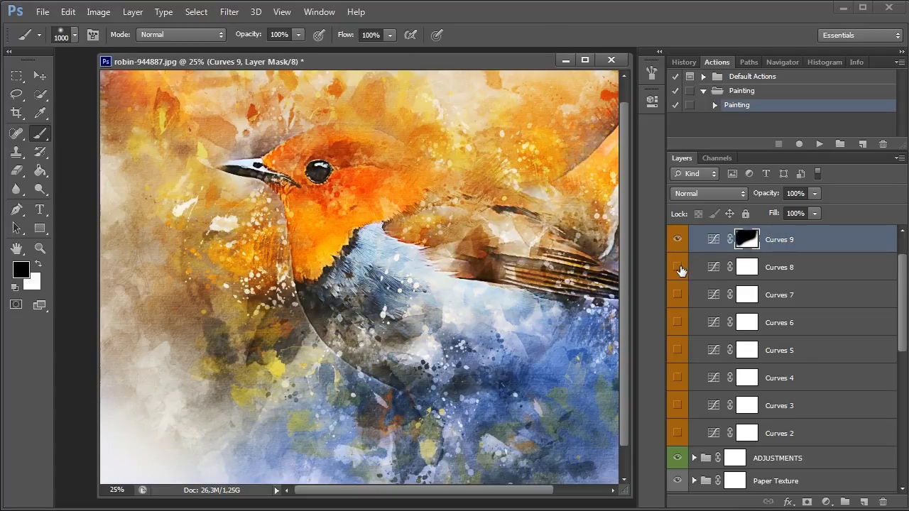
- Show Curves 8 and mask its purple tint off the back, chest, belly and lower right
{"action": "left_click", "coordinate": [677, 267]}
{"action": "left_click", "coordinate": [774, 268]}
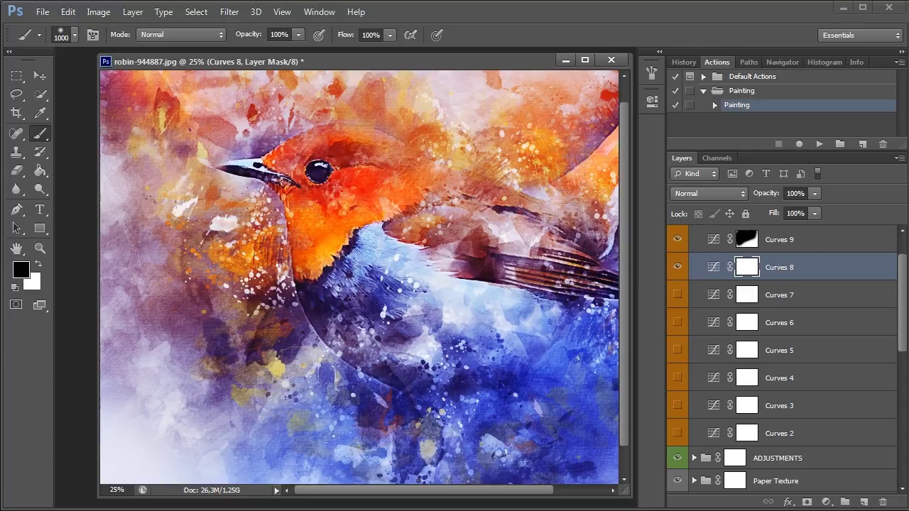
{"action": "left_click_drag", "start_coordinate": [483, 199], "coordinate": [604, 106]}
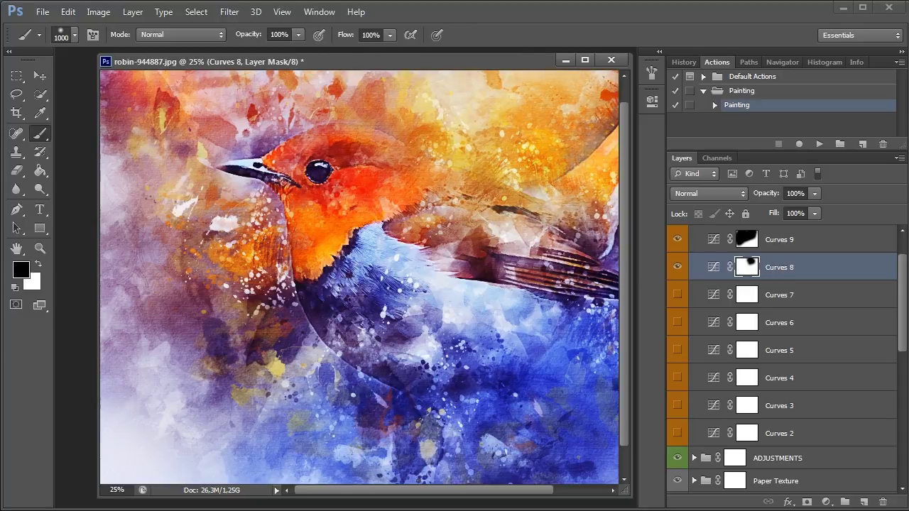
{"action": "mouse_move", "coordinate": [163, 242]}
{"action": "left_mouse_down"}
{"action": "mouse_move", "coordinate": [234, 284]}
{"action": "mouse_move", "coordinate": [227, 355]}
{"action": "left_mouse_up"}
{"action": "left_click_drag", "start_coordinate": [327, 341], "coordinate": [426, 298]}
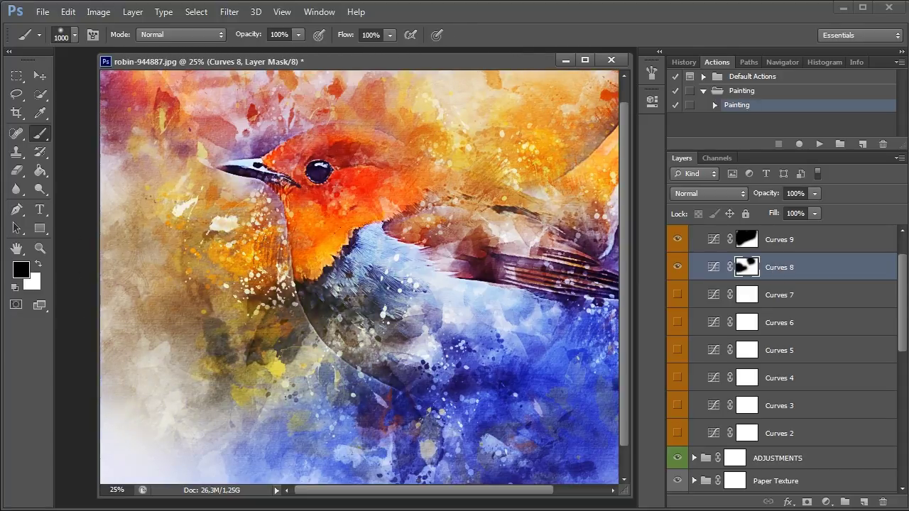
{"action": "left_click_drag", "start_coordinate": [561, 405], "coordinate": [597, 448]}
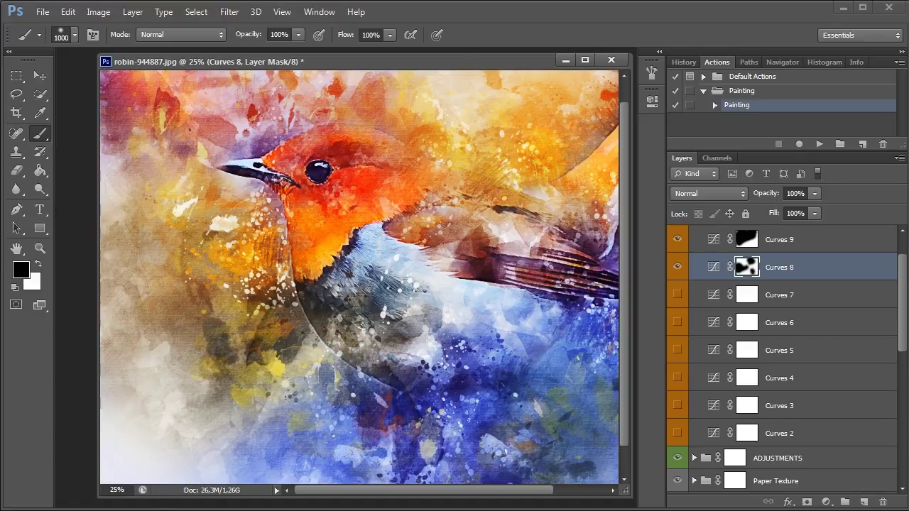
{"action": "left_click", "coordinate": [155, 125]}
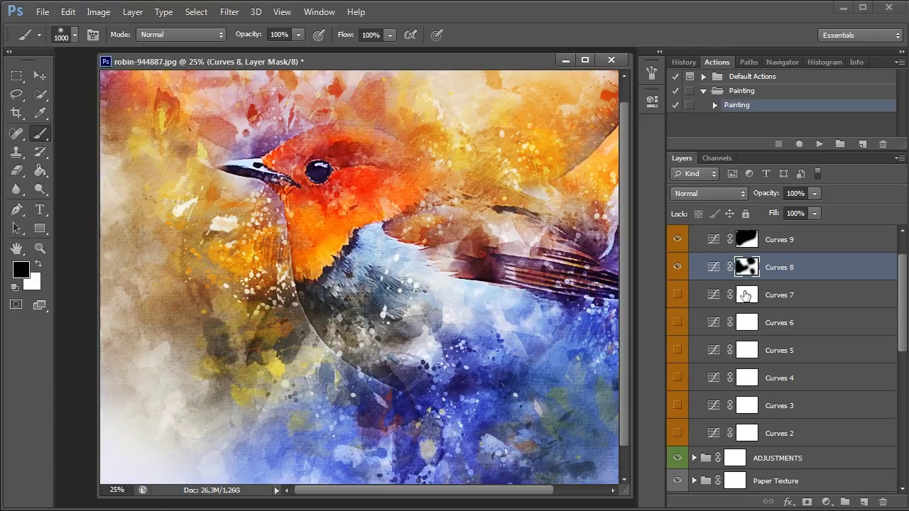
- Swap Curves 7 for Curves 6 and paint its mask along the bottom, head and chest
{"action": "left_click", "coordinate": [804, 304]}
{"action": "left_click", "coordinate": [677, 296]}
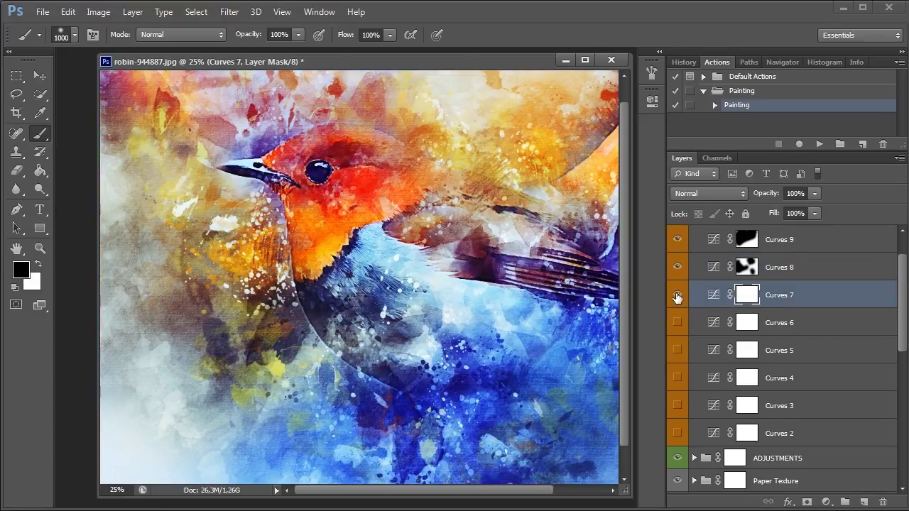
{"action": "left_click", "coordinate": [677, 296]}
{"action": "left_click", "coordinate": [676, 324]}
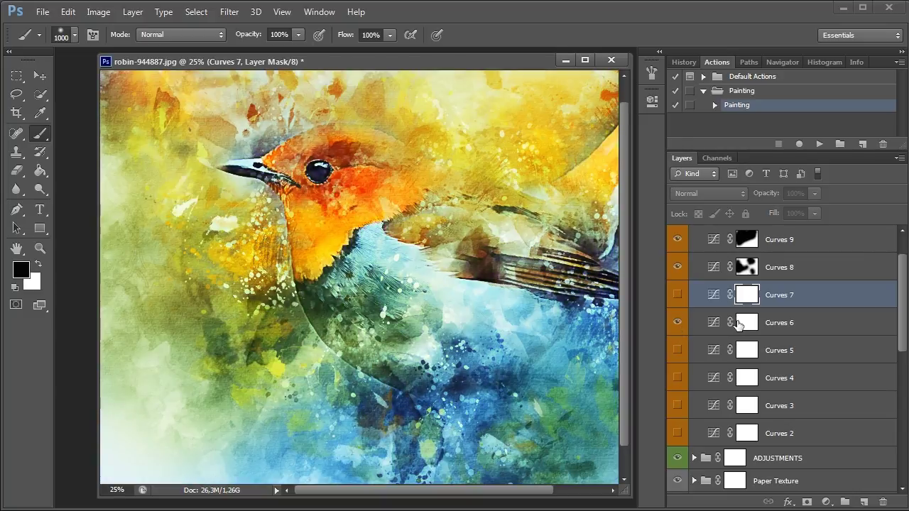
{"action": "left_click", "coordinate": [747, 324]}
{"action": "left_click_drag", "start_coordinate": [199, 419], "coordinate": [454, 447]}
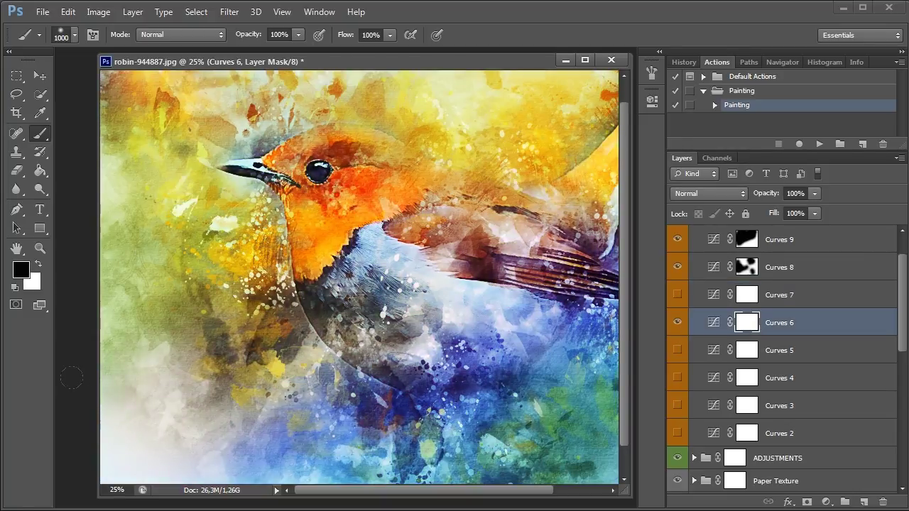
{"action": "left_click", "coordinate": [303, 190]}
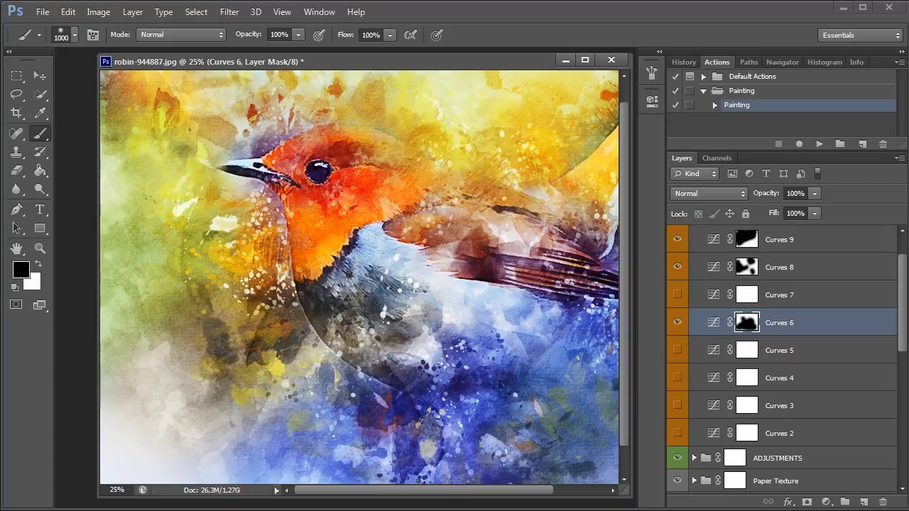
{"action": "left_click", "coordinate": [205, 270]}
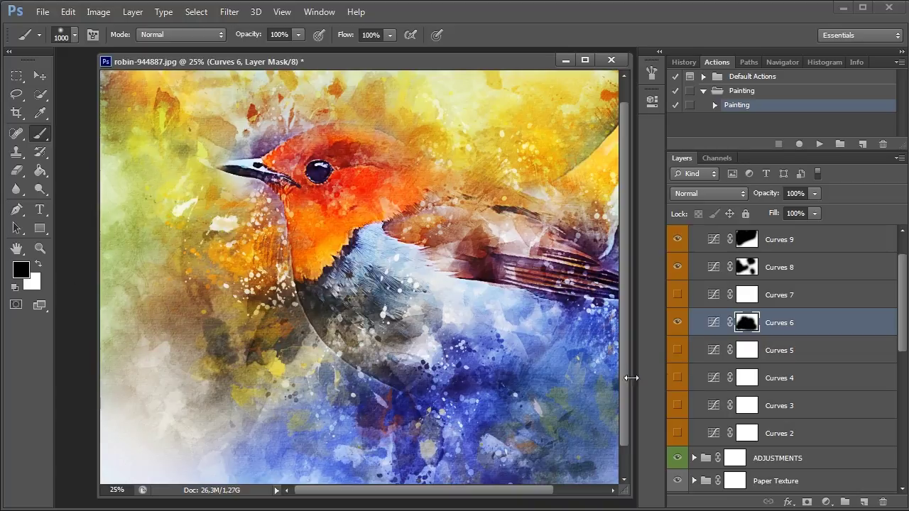
- Preview Curves 5, toggle Curves 4 on and select its layer mask
{"action": "left_click", "coordinate": [677, 351]}
{"action": "left_click", "coordinate": [677, 377]}
{"action": "left_click", "coordinate": [678, 377]}
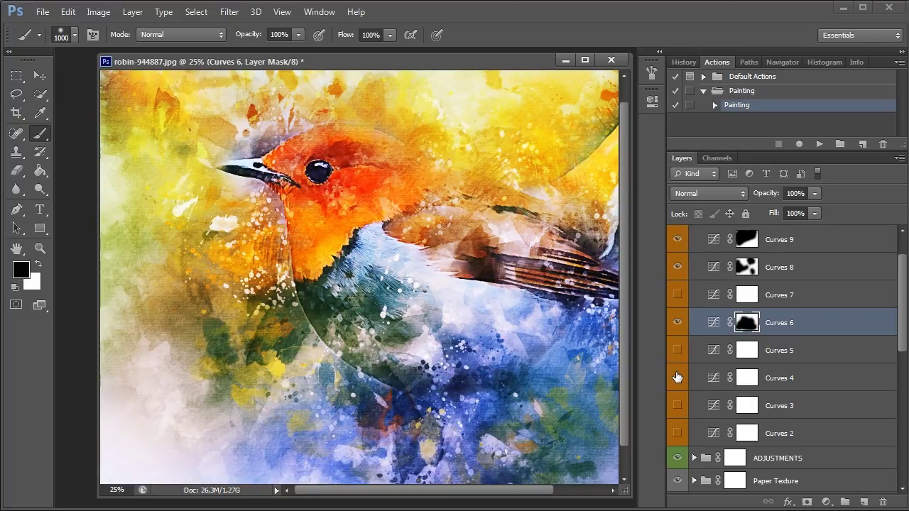
{"action": "left_click", "coordinate": [747, 377]}
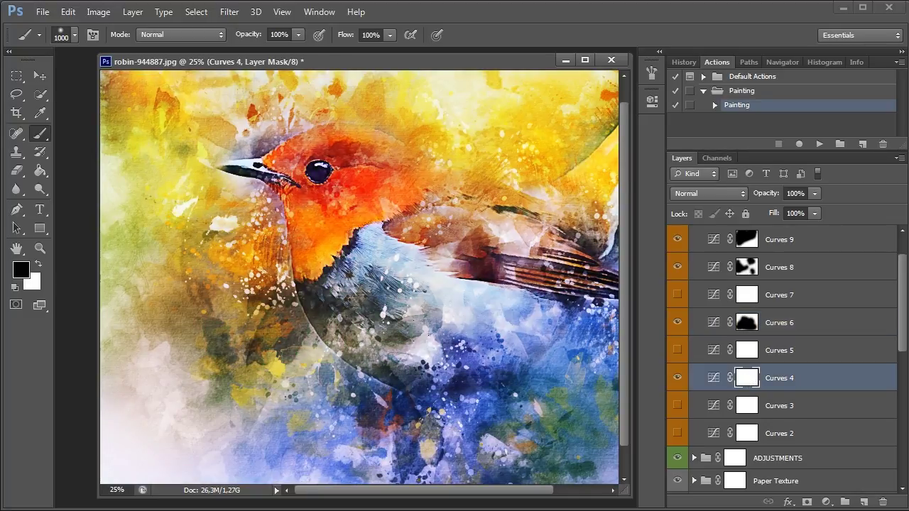
- Show Curves 3 and mask its tint off the bird's head, back and wing
{"action": "left_click", "coordinate": [678, 406]}
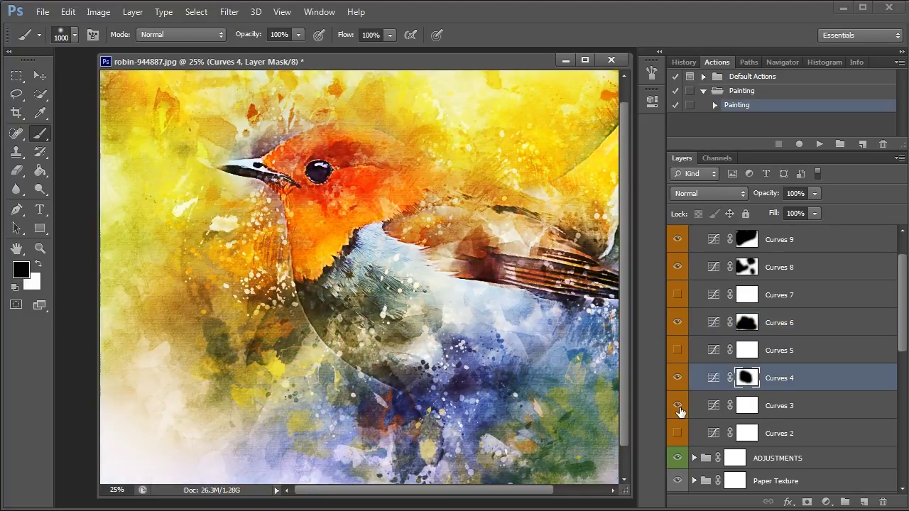
{"action": "left_click", "coordinate": [679, 409]}
{"action": "left_click", "coordinate": [746, 406]}
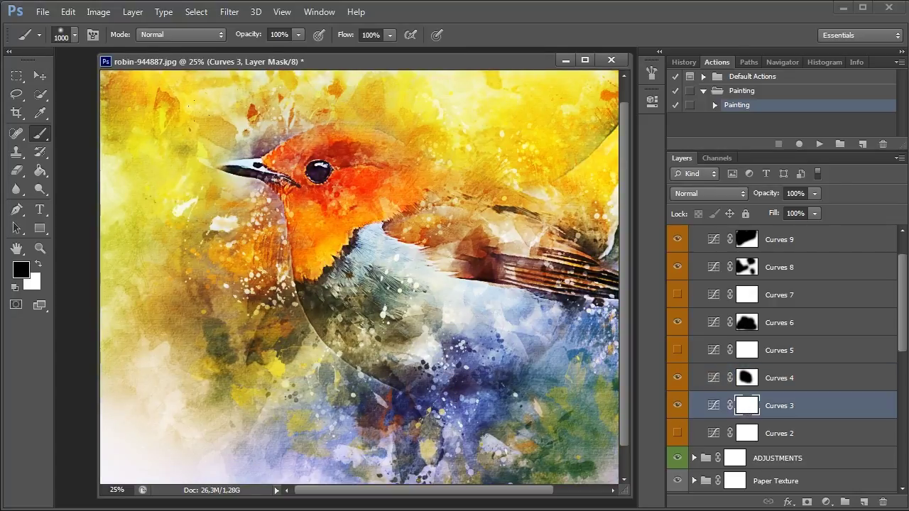
{"action": "left_click_drag", "start_coordinate": [255, 128], "coordinate": [419, 256]}
{"action": "left_click_drag", "start_coordinate": [468, 234], "coordinate": [569, 362]}
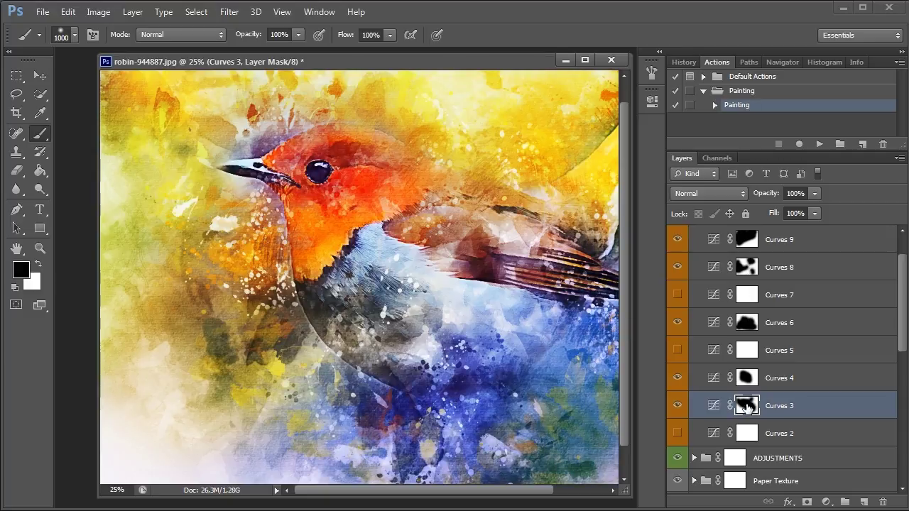
{"action": "left_click", "coordinate": [677, 405]}
{"action": "mouse_move", "coordinate": [390, 493]}
{"action": "left_mouse_down"}
{"action": "mouse_move", "coordinate": [477, 498]}
{"action": "mouse_move", "coordinate": [331, 495]}
{"action": "mouse_move", "coordinate": [450, 495]}
{"action": "mouse_move", "coordinate": [408, 495]}
{"action": "left_mouse_up"}
{"action": "left_click_drag", "start_coordinate": [903, 340], "coordinate": [906, 320]}
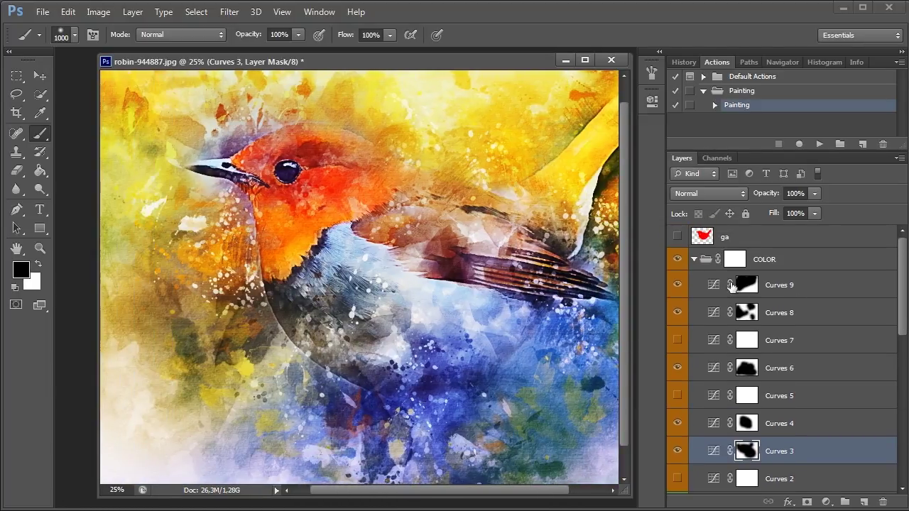
- Hide the COLOR group after toggling it on and off to compare
{"action": "left_click", "coordinate": [694, 260]}
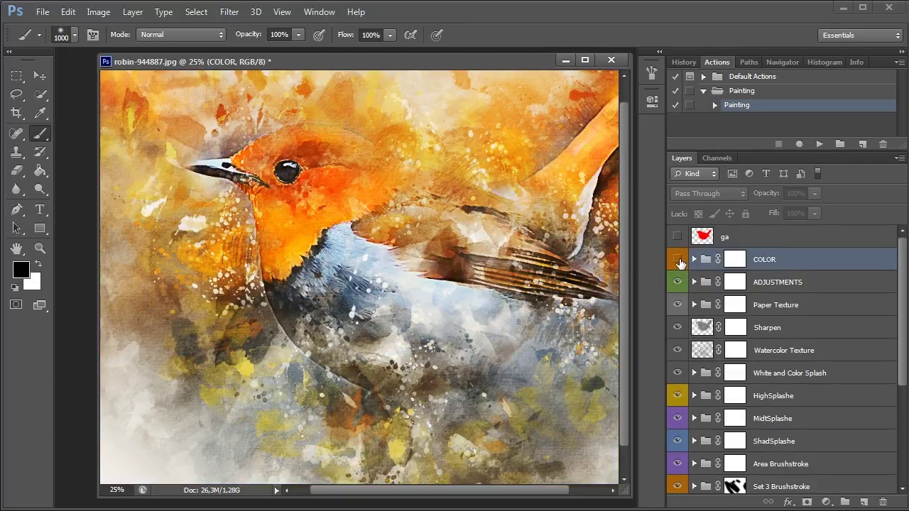
{"action": "left_click", "coordinate": [679, 260]}
{"action": "left_click", "coordinate": [679, 260]}
{"action": "left_click", "coordinate": [679, 260]}
{"action": "left_click", "coordinate": [678, 260]}
{"action": "scroll", "coordinate": [731, 353], "scroll_direction": "down", "scroll_amount": 3}
{"action": "scroll", "coordinate": [731, 353], "scroll_direction": "down", "scroll_amount": 3}
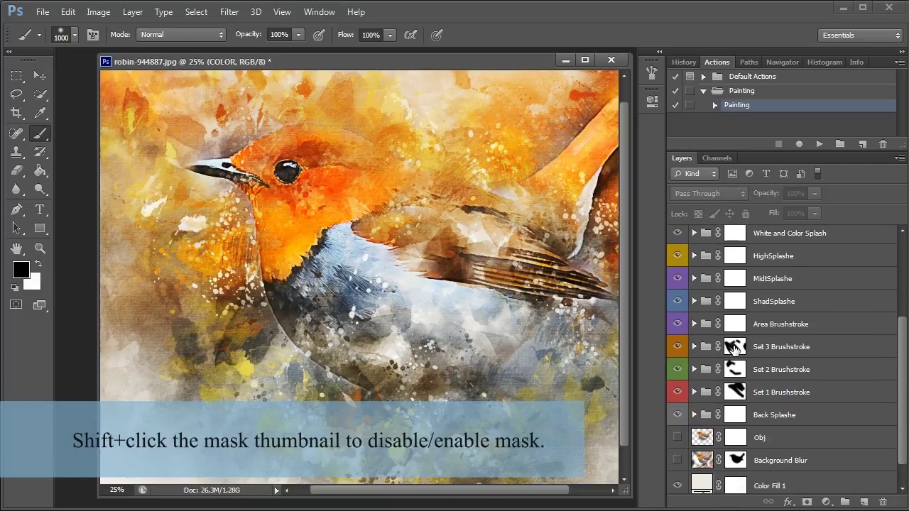
- Disable the Brushstroke masks and view Set 2 and Set 1 strokes on their own
{"action": "left_click", "coordinate": [735, 348], "text": "shift"}
{"action": "left_click", "coordinate": [678, 369]}
{"action": "left_click", "coordinate": [678, 392]}
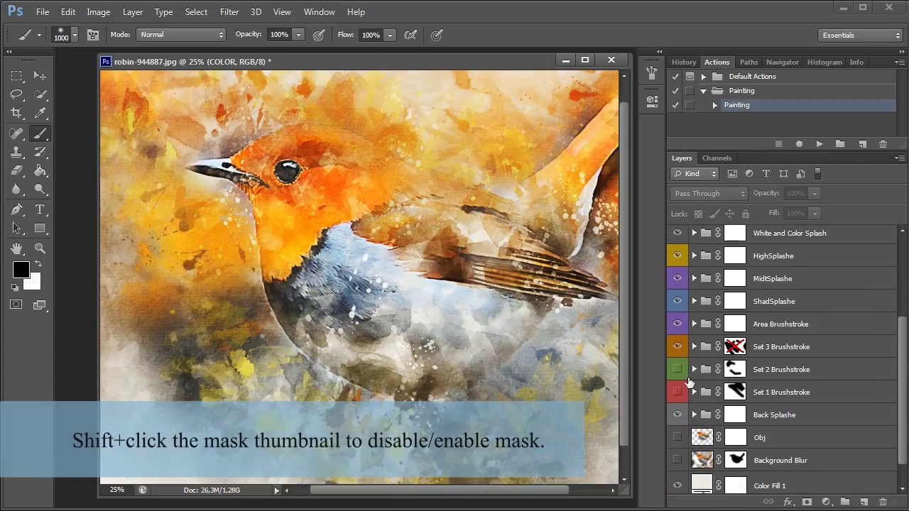
{"action": "left_click", "coordinate": [677, 352]}
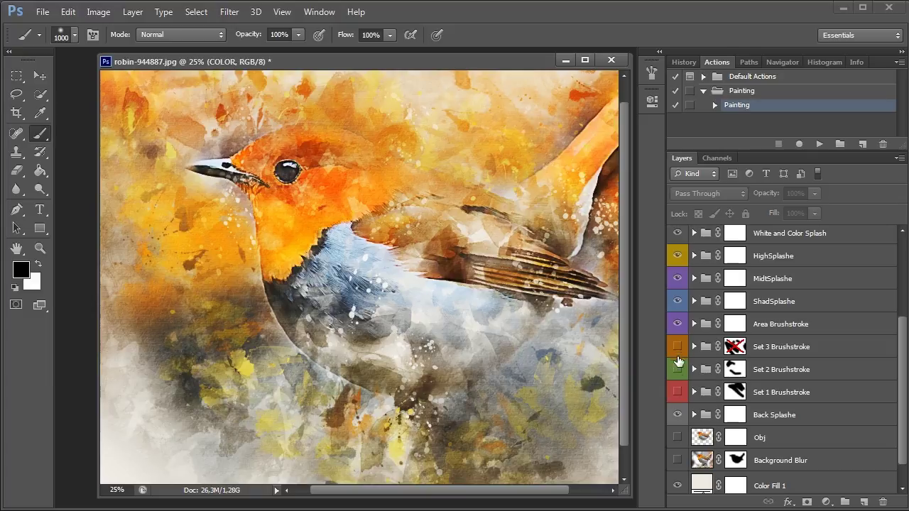
{"action": "left_click", "coordinate": [735, 369], "text": "shift"}
{"action": "left_click", "coordinate": [735, 392], "text": "shift"}
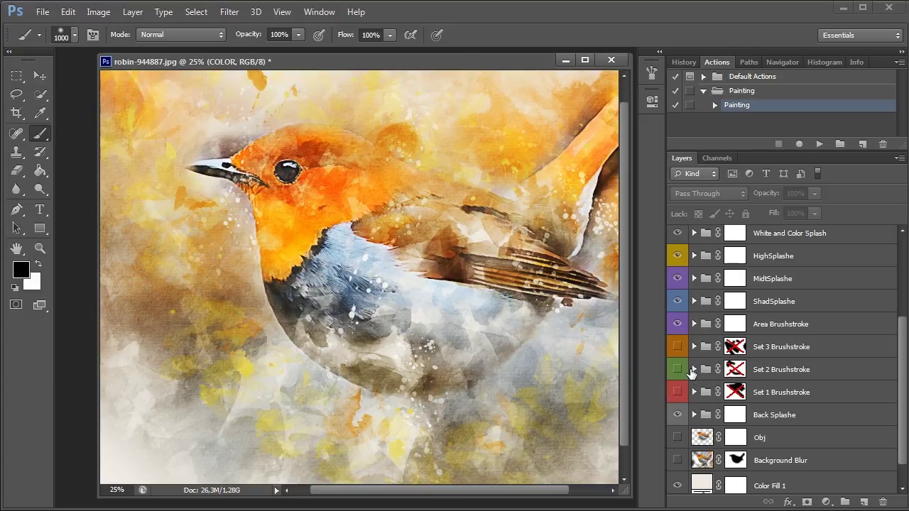
{"action": "left_click", "coordinate": [678, 370]}
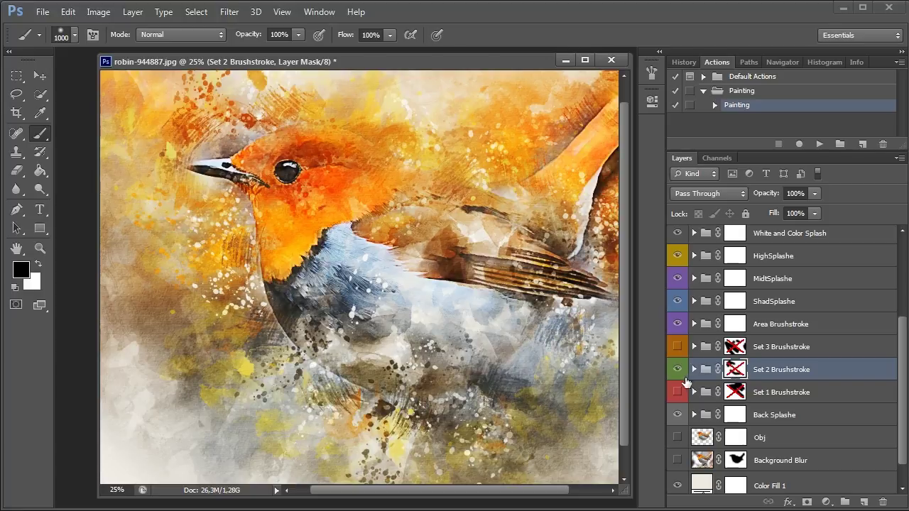
{"action": "left_click", "coordinate": [677, 369]}
{"action": "left_click", "coordinate": [678, 392]}
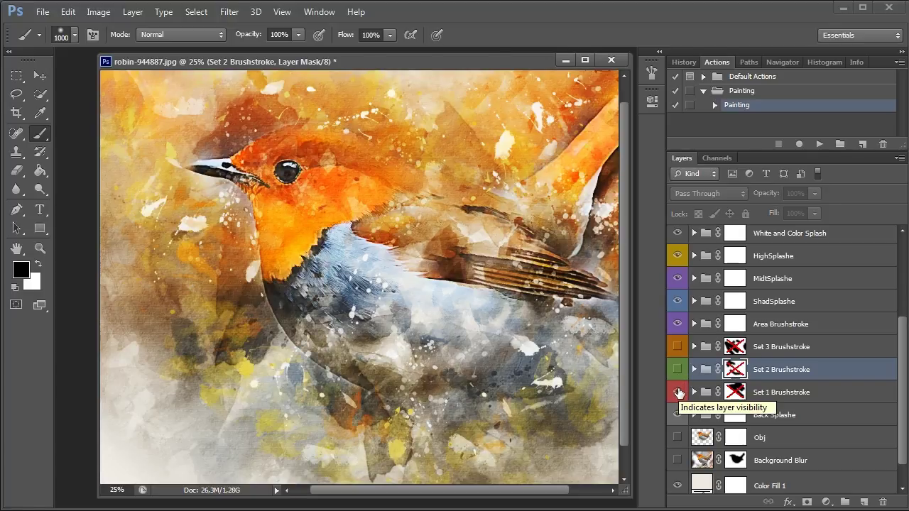
- Show all three Brushstroke sets again with their layer masks re-enabled
{"action": "left_click", "coordinate": [678, 370]}
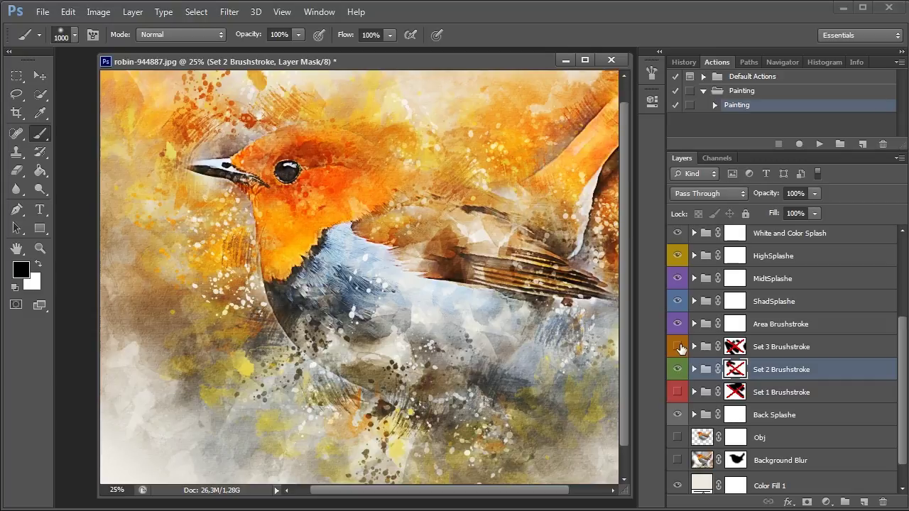
{"action": "left_click", "coordinate": [678, 346]}
{"action": "left_click", "coordinate": [735, 392], "text": "shift"}
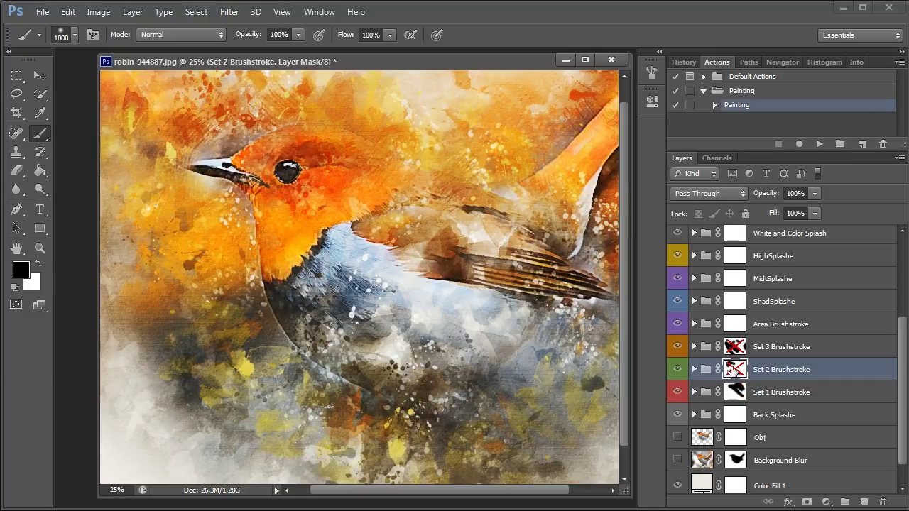
{"action": "left_click", "coordinate": [735, 370], "text": "shift"}
{"action": "left_click", "coordinate": [735, 346], "text": "shift"}
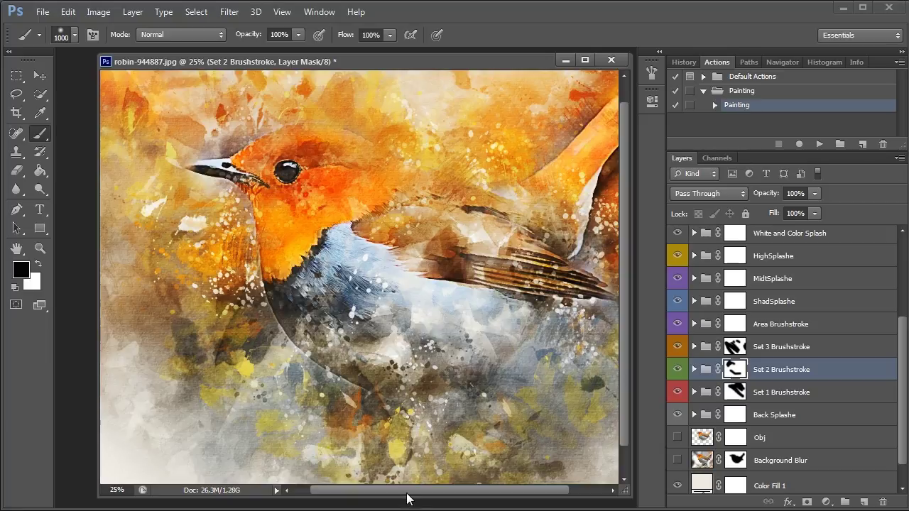
{"action": "mouse_move", "coordinate": [407, 497]}
{"action": "left_mouse_down"}
{"action": "mouse_move", "coordinate": [489, 499]}
{"action": "mouse_move", "coordinate": [392, 499]}
{"action": "mouse_move", "coordinate": [408, 493]}
{"action": "left_mouse_up"}
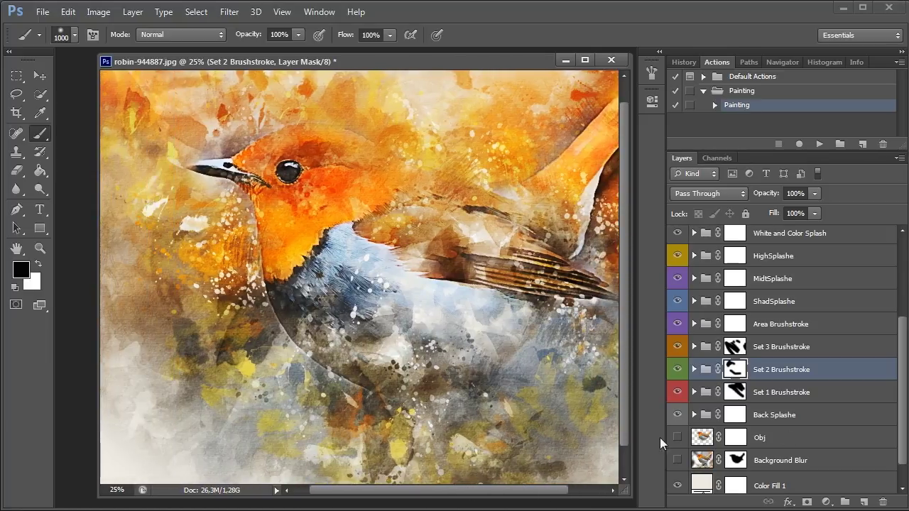